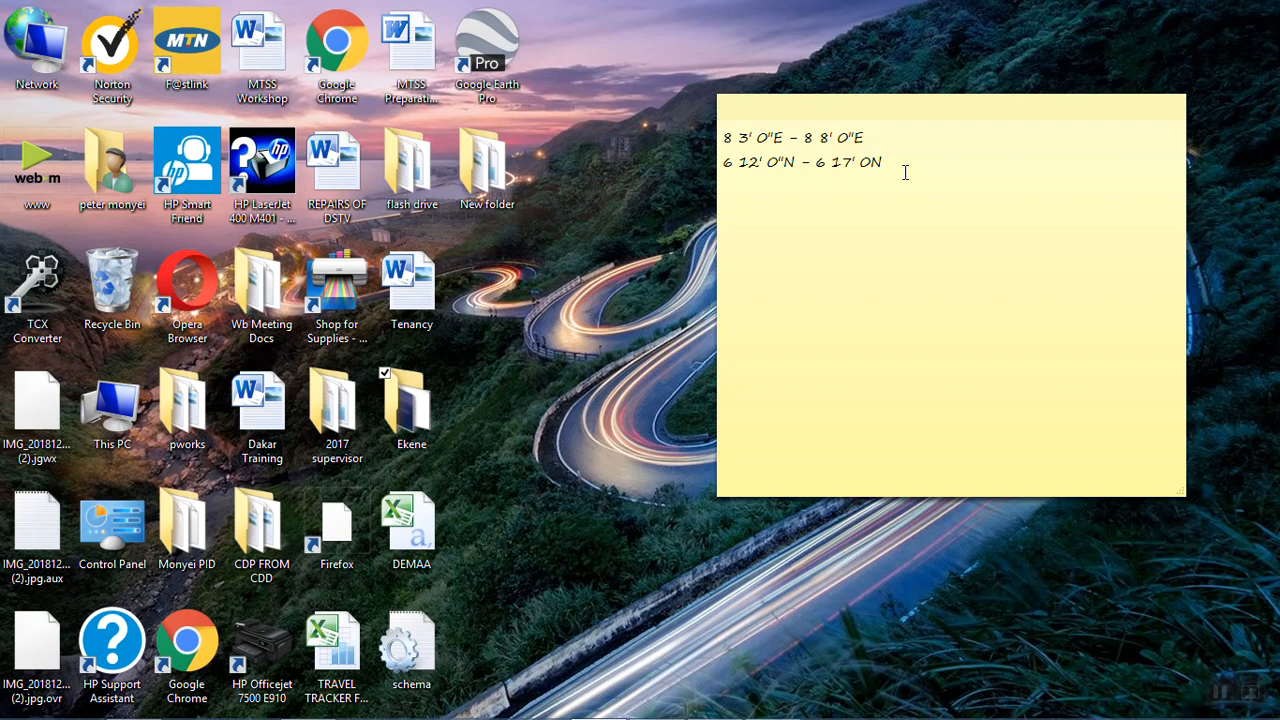
# Step: Switch to Google Earth Pro and maximize its window
pyautogui.moveTo(647, 717)
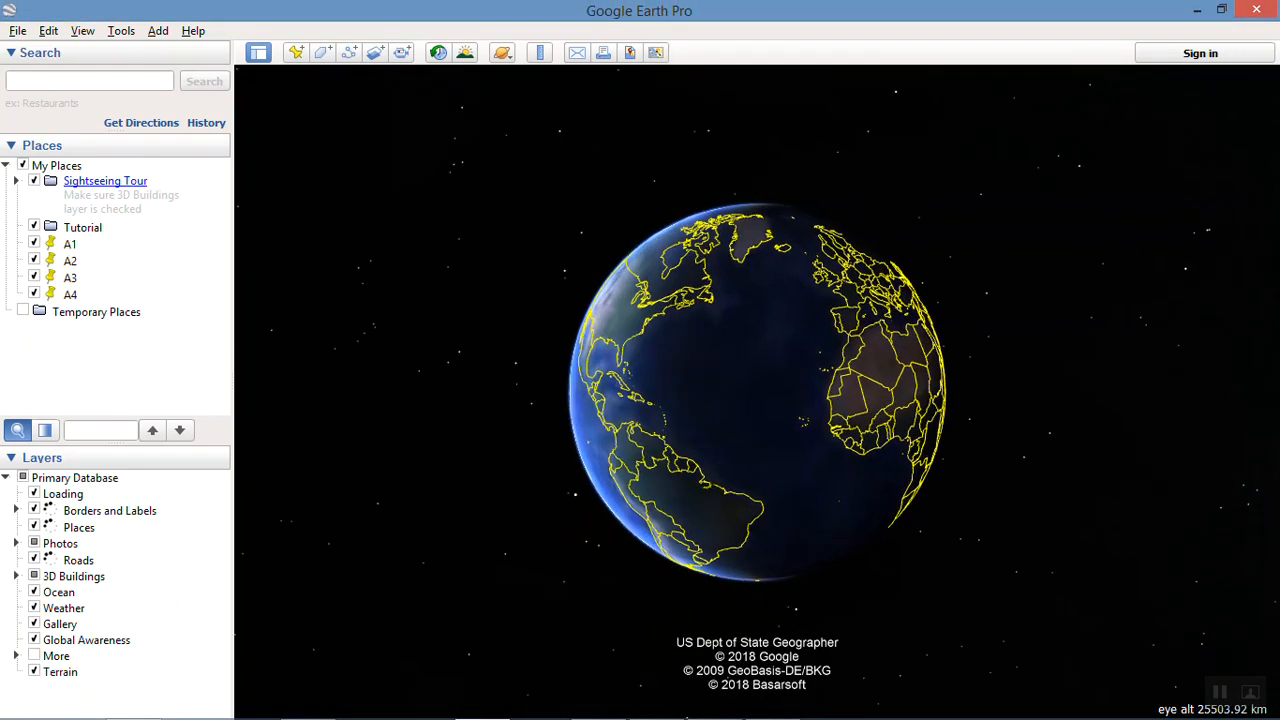
pyautogui.moveTo(1045, 6); pyautogui.dragTo(1045, 70)
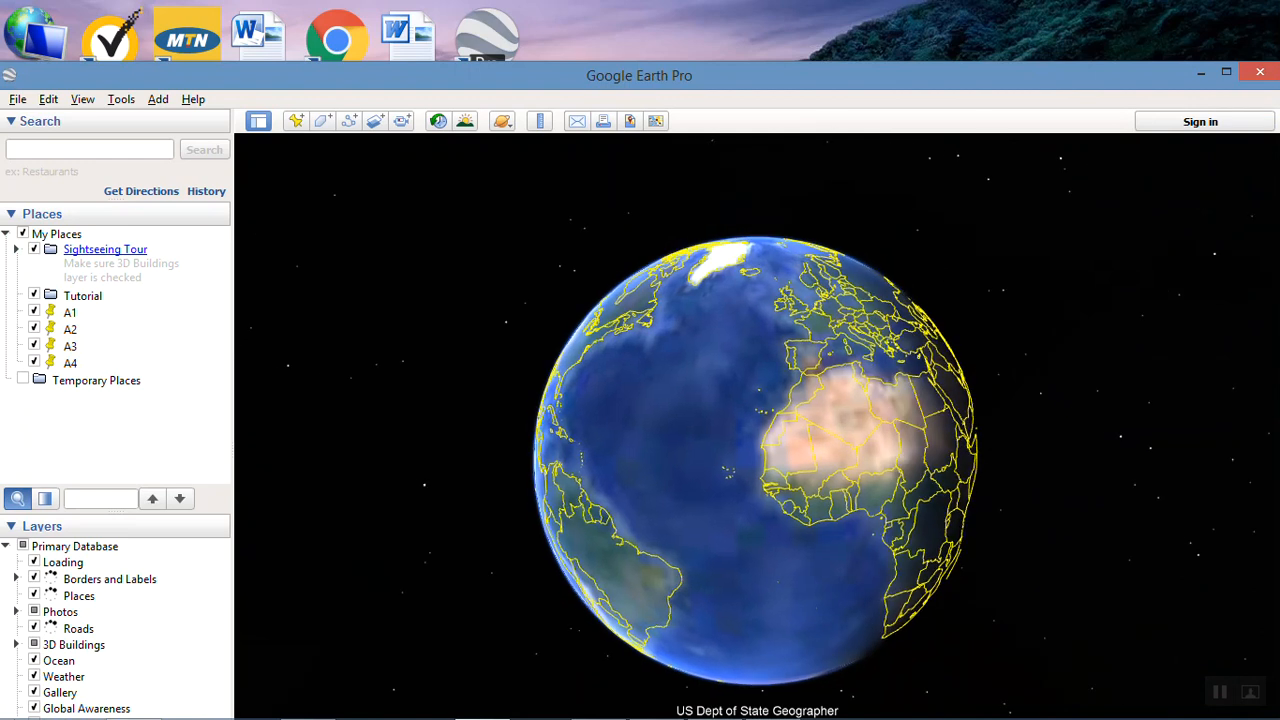
pyautogui.click(1226, 72)
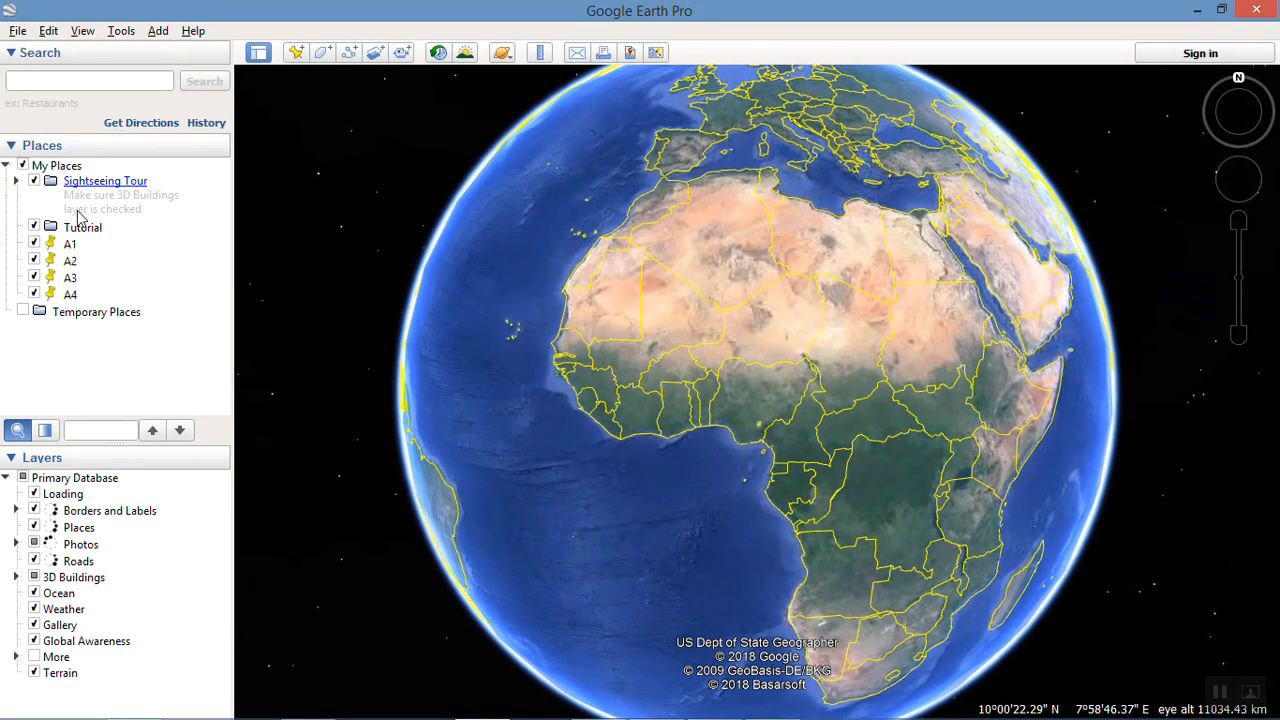
# Step: Delete the placemarks A1, A2, A3 and A4 from My Places
pyautogui.click(68, 248)
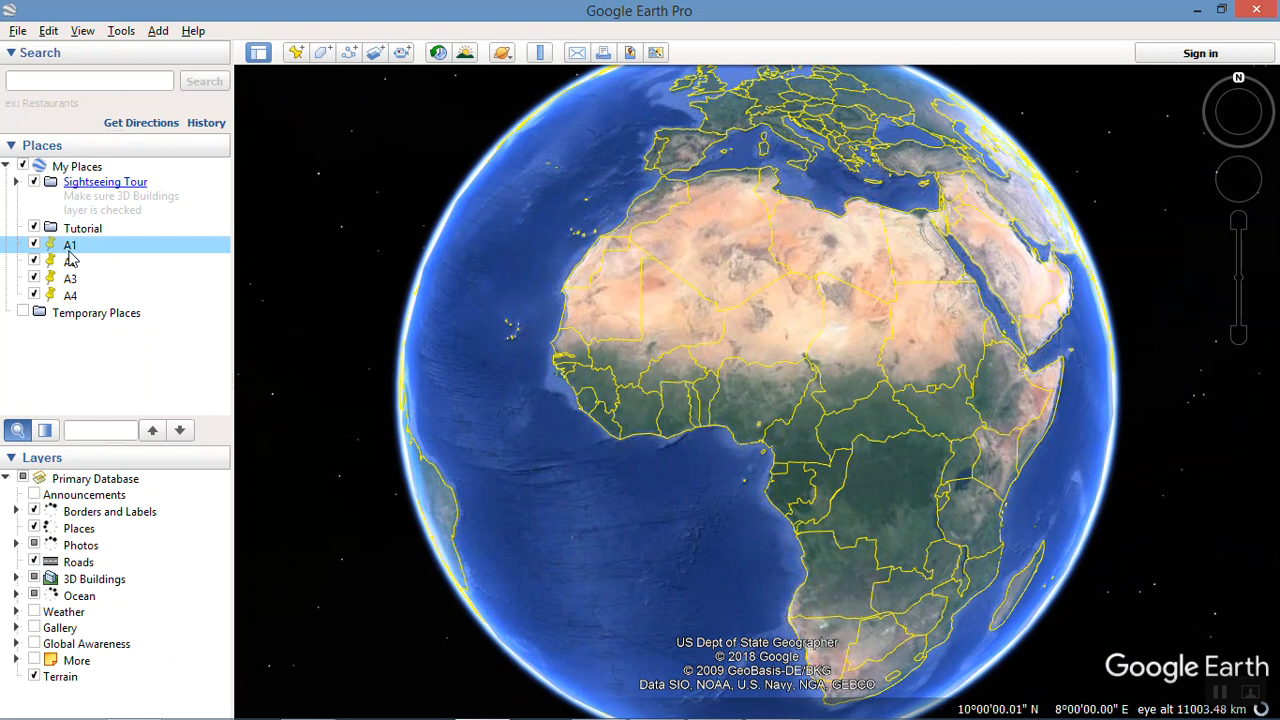
pyautogui.hotkey('shift', 'Down')
pyautogui.hotkey('shift', 'Down')
pyautogui.hotkey('shift', 'Down')
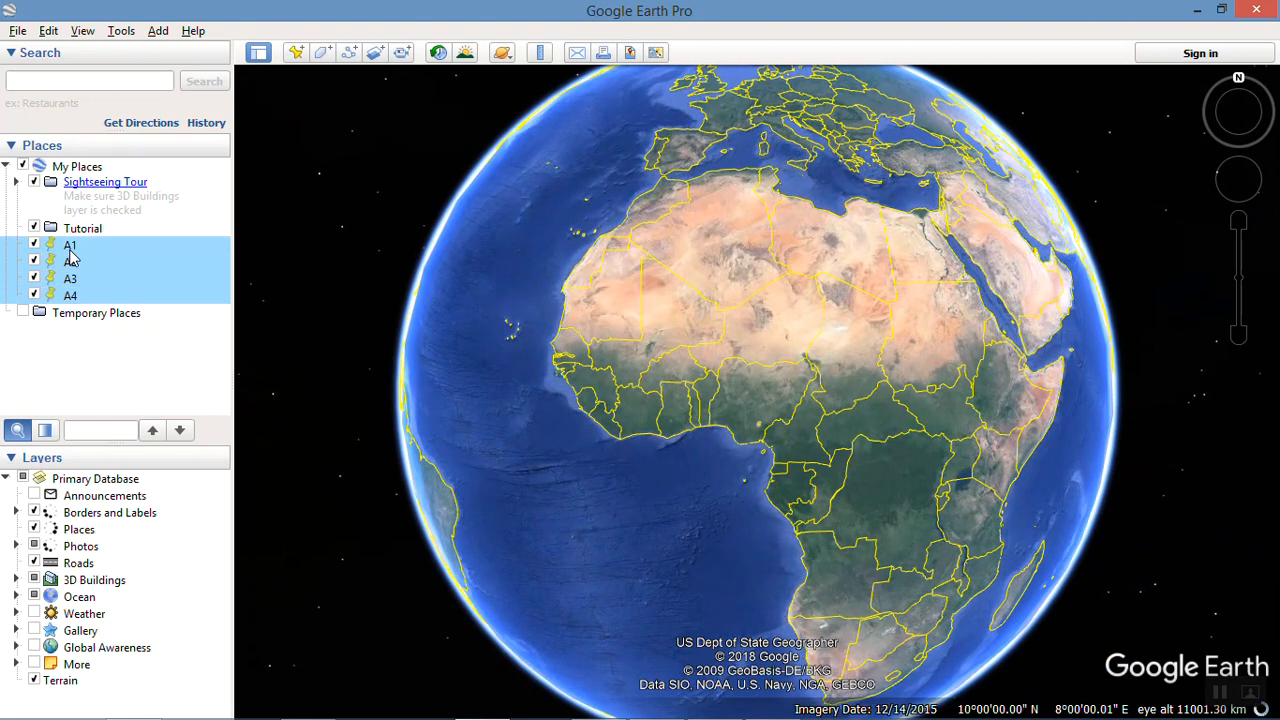
pyautogui.press('Delete')
pyautogui.click(738, 389)
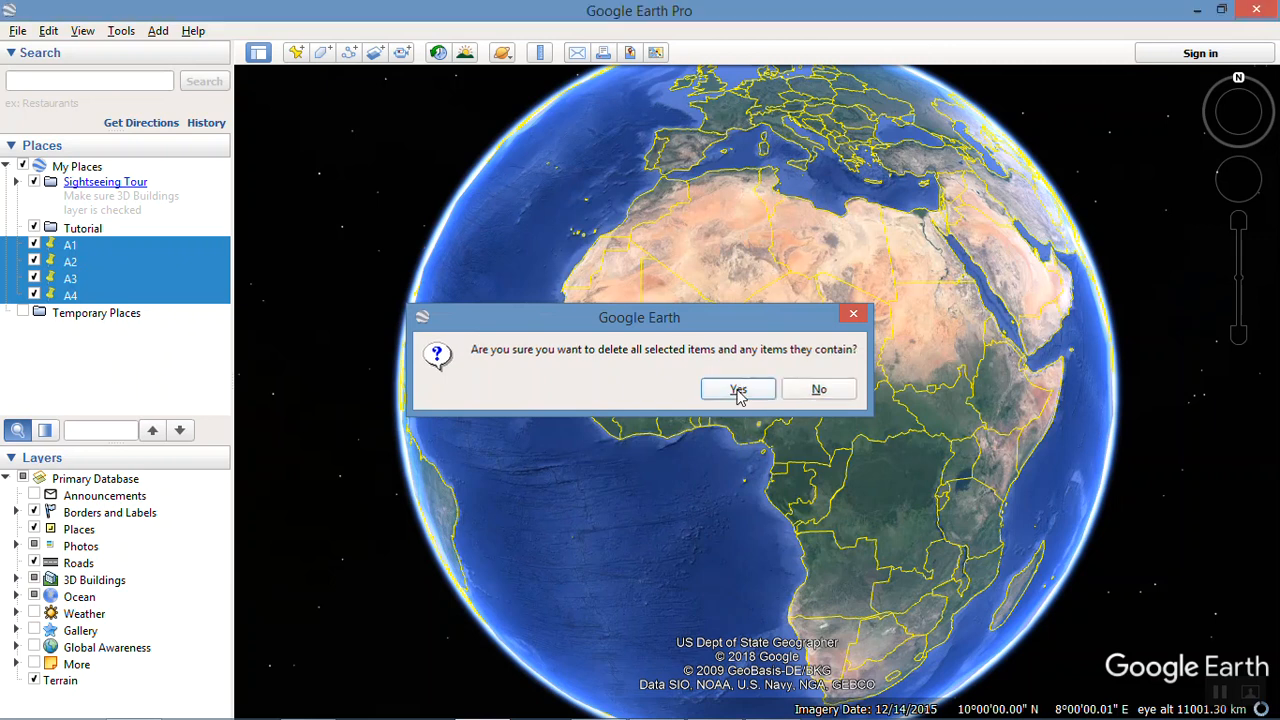
# Step: Start a new placemark and examine the longitude and latitude ranges in the sticky note to work out the corner coordinates
pyautogui.click(298, 52)
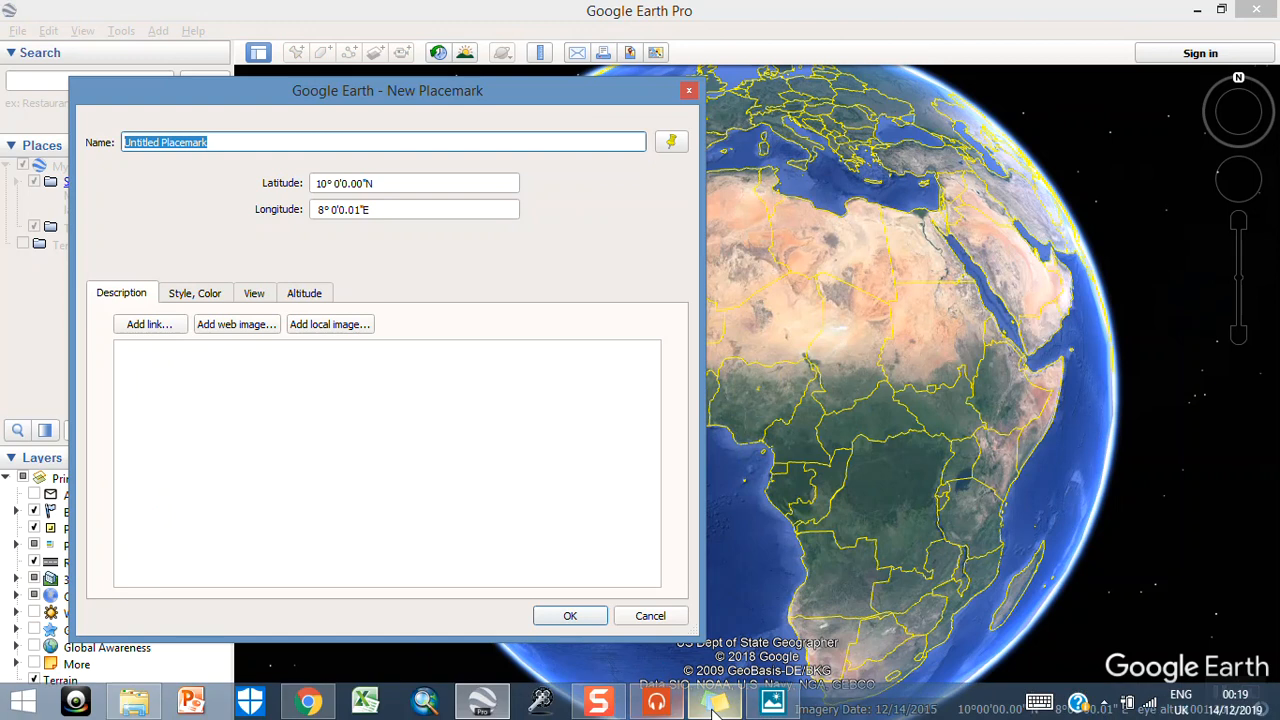
pyautogui.click(714, 703)
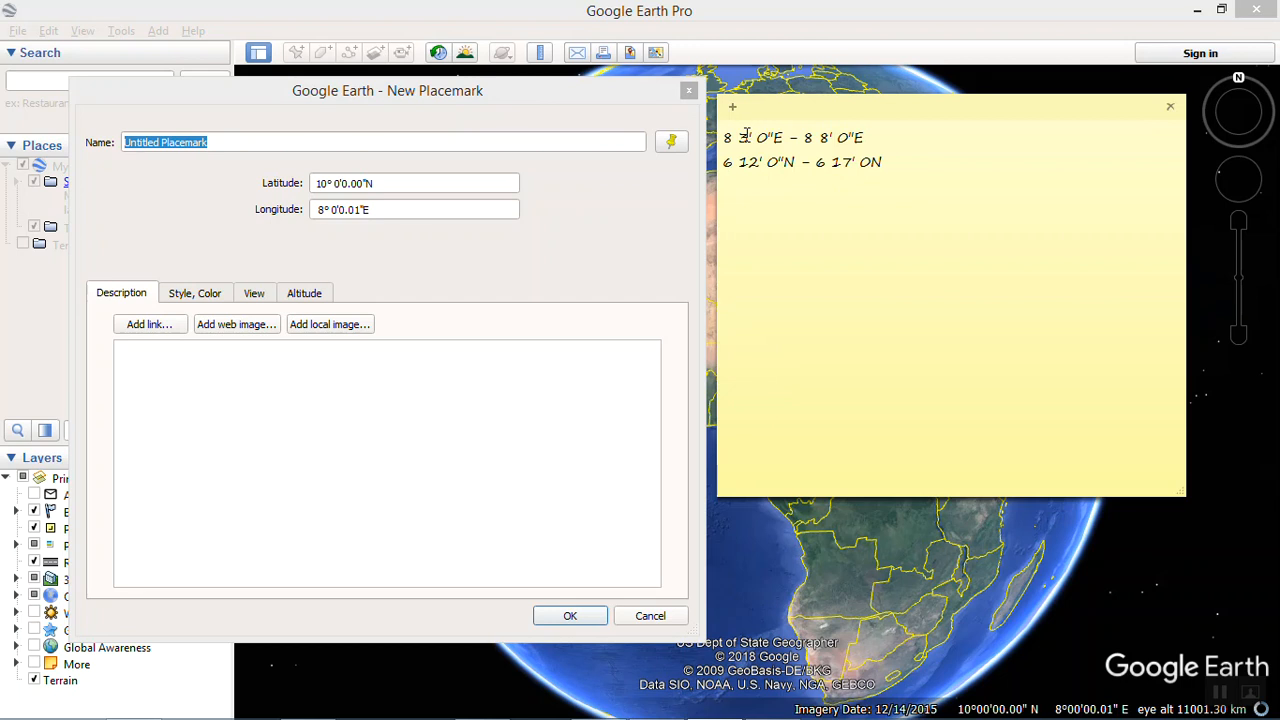
pyautogui.moveTo(726, 134); pyautogui.dragTo(883, 166)
pyautogui.click(818, 161)
pyautogui.moveTo(726, 139); pyautogui.dragTo(785, 141)
pyautogui.moveTo(726, 170)
pyautogui.mouseDown()
pyautogui.moveTo(749, 177)
pyautogui.moveTo(727, 168)
pyautogui.mouseUp()
pyautogui.click(788, 161)
pyautogui.moveTo(806, 126); pyautogui.dragTo(864, 134)
pyautogui.moveTo(767, 162); pyautogui.dragTo(726, 172)
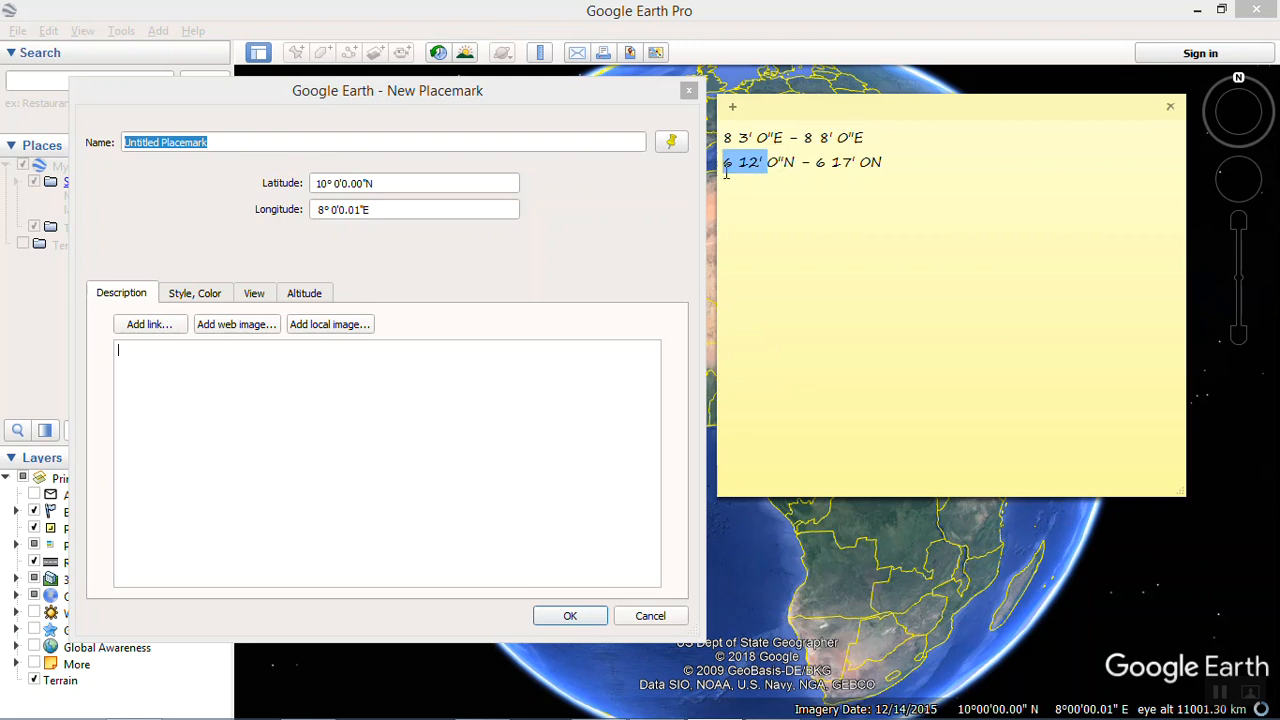
pyautogui.moveTo(806, 138); pyautogui.dragTo(895, 162)
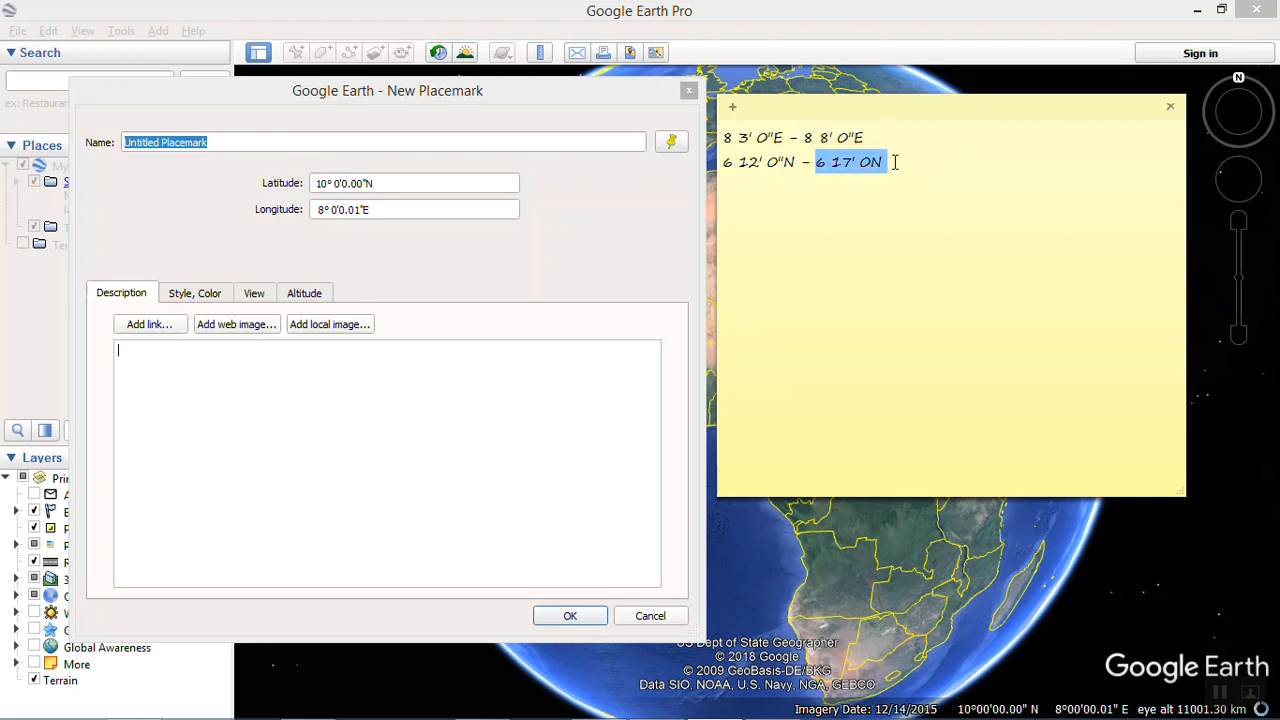
pyautogui.click(761, 142)
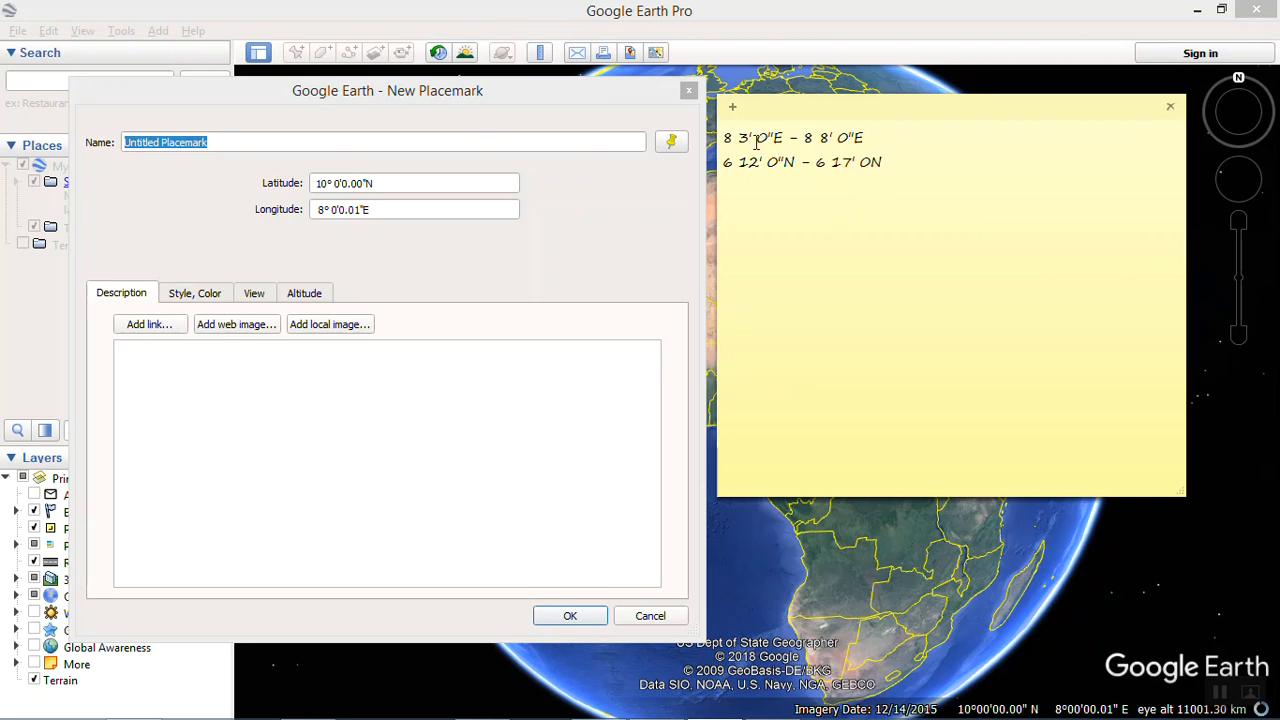
pyautogui.moveTo(725, 147); pyautogui.dragTo(782, 128)
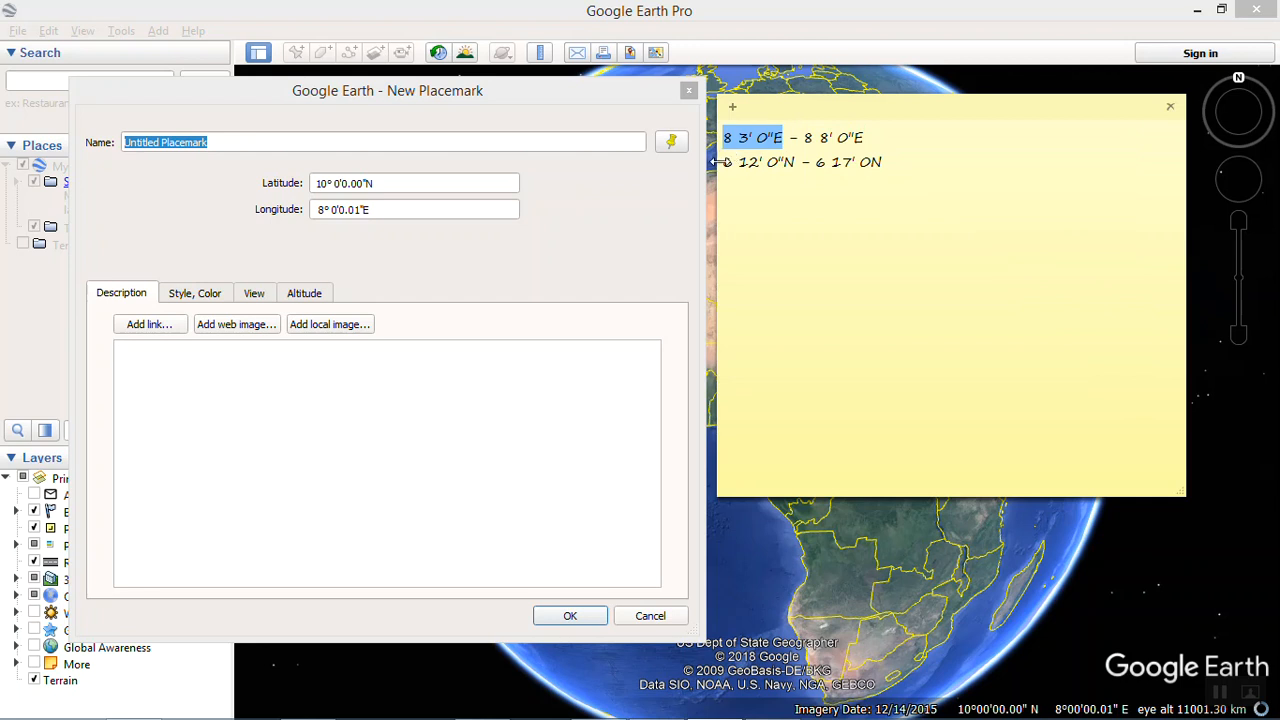
# Step: Name the new placemark A1 and set its latitude to 6°12'0.00"N
pyautogui.click(239, 142)
pyautogui.tripleClick(244, 141)
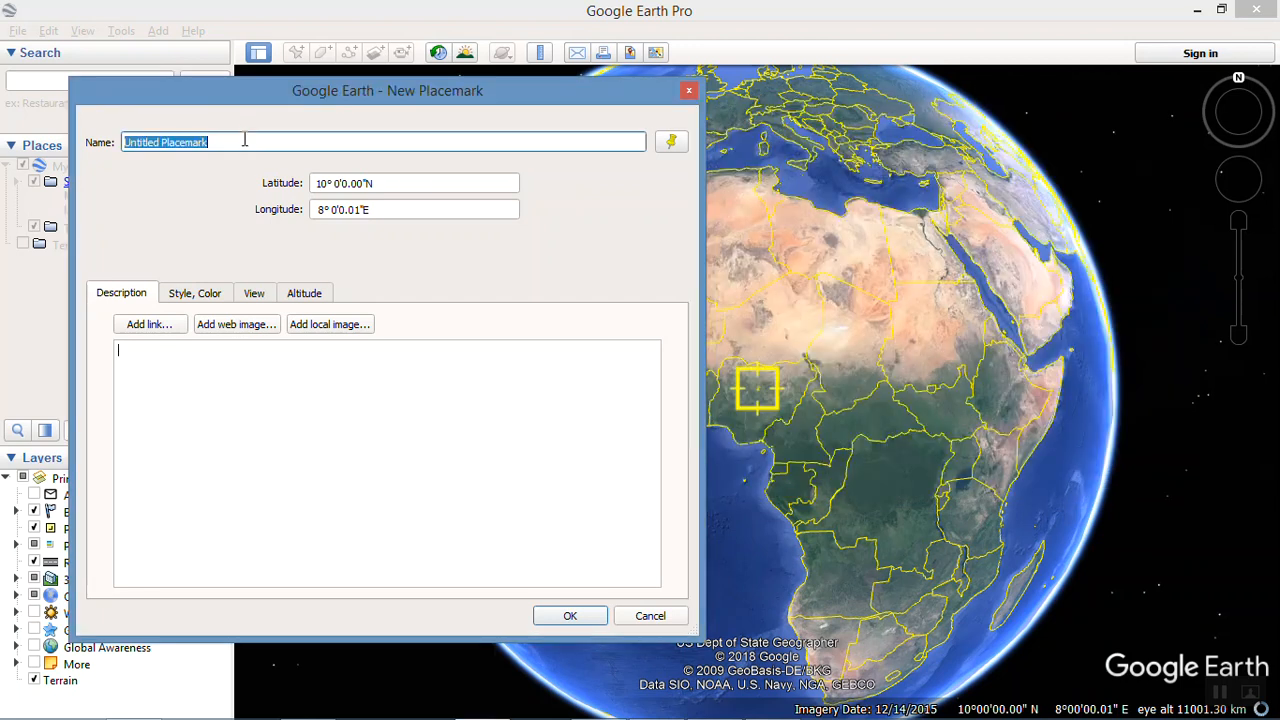
pyautogui.write('A1')
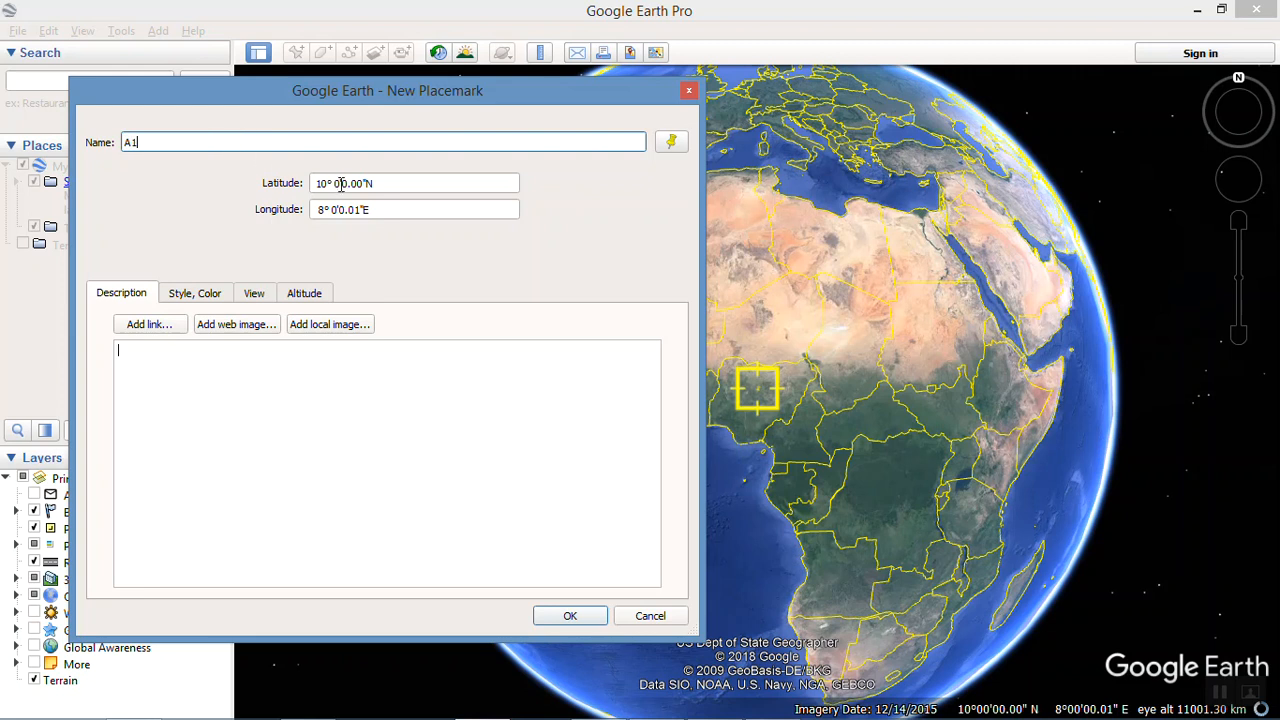
pyautogui.moveTo(660, 712)
pyautogui.click(725, 702)
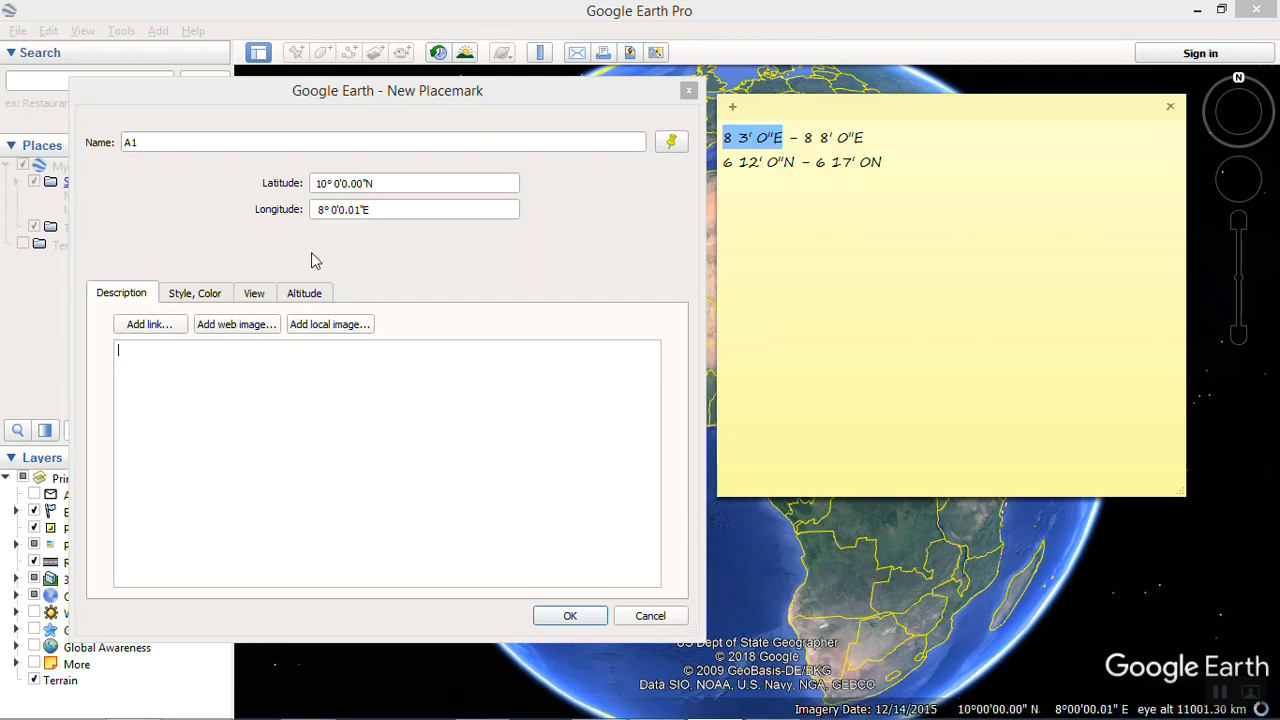
pyautogui.click(327, 185)
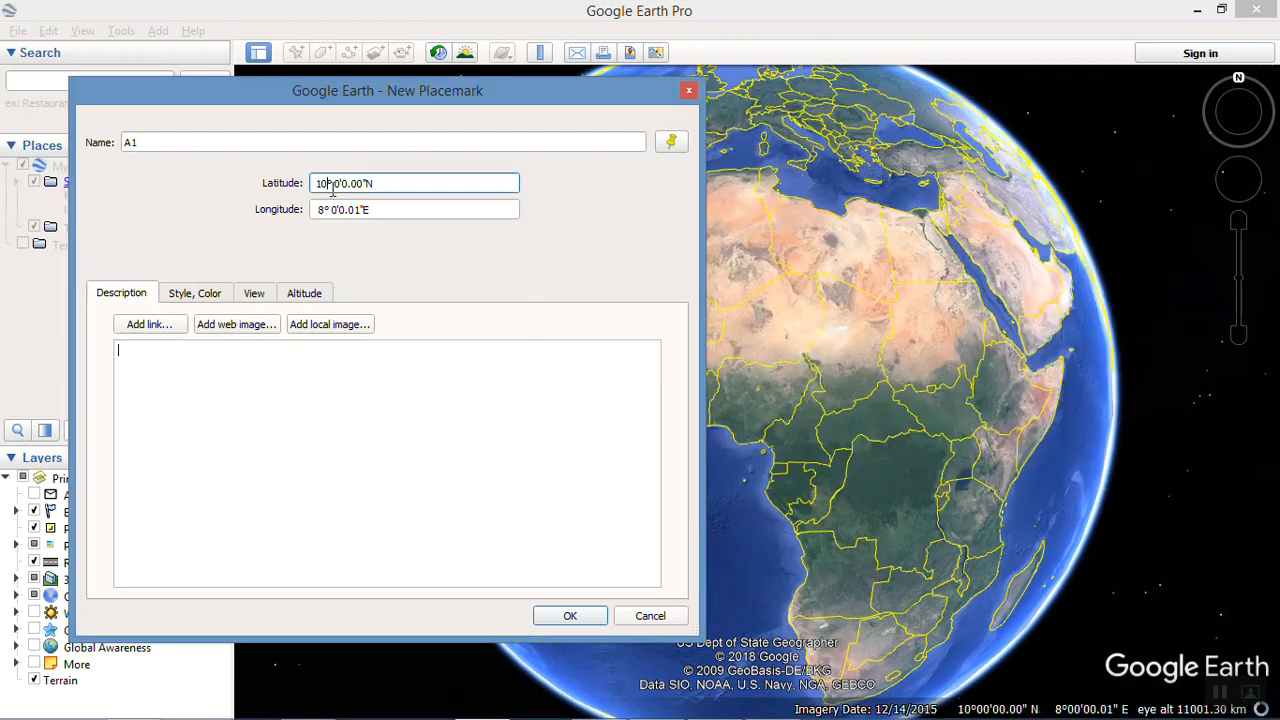
pyautogui.press('BackSpace')
pyautogui.press('BackSpace')
pyautogui.write('6° 12')
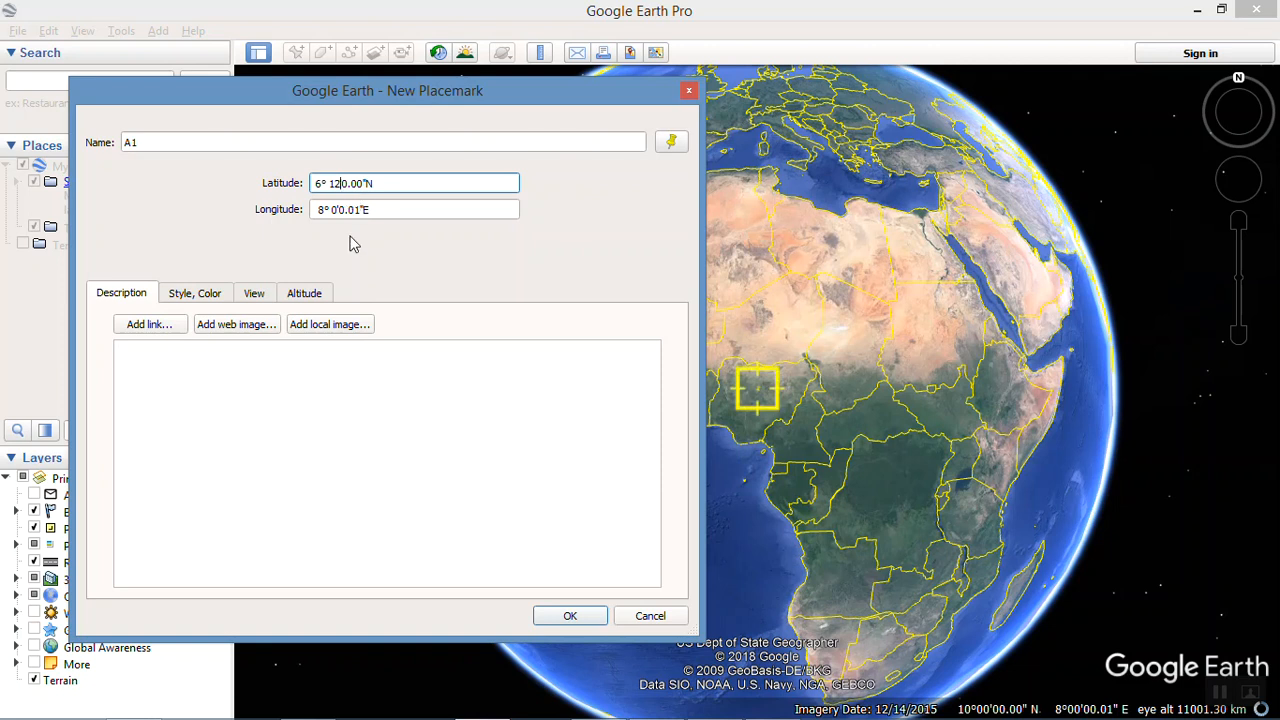
# Step: Set the longitude of A1 to 8° 3' E as given in the sticky note, and create the placemark
pyautogui.click(336, 209)
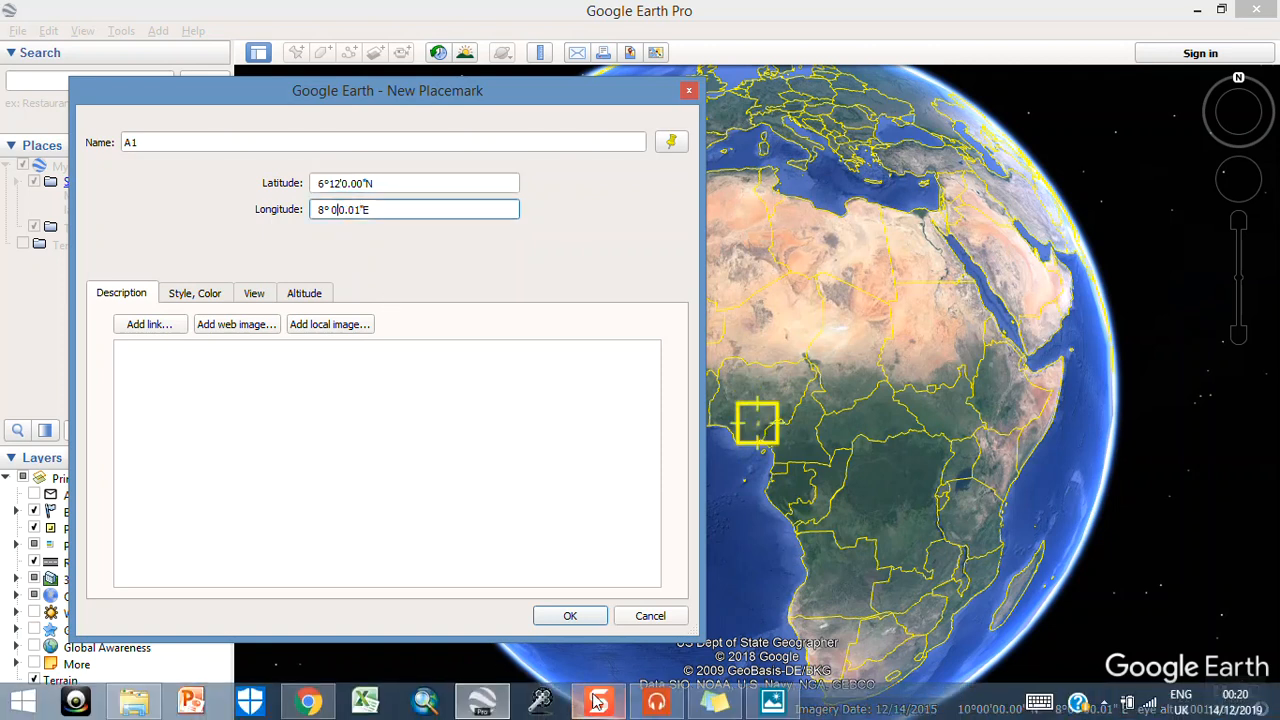
pyautogui.click(703, 704)
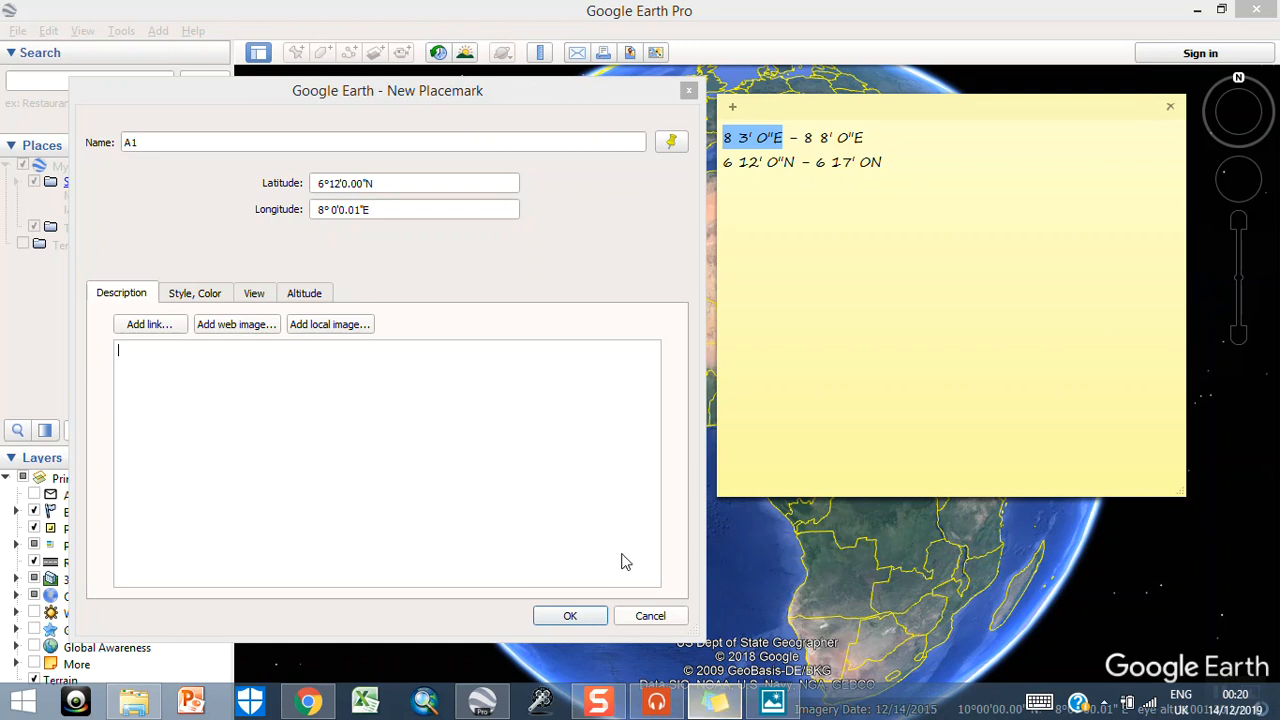
pyautogui.click(340, 212)
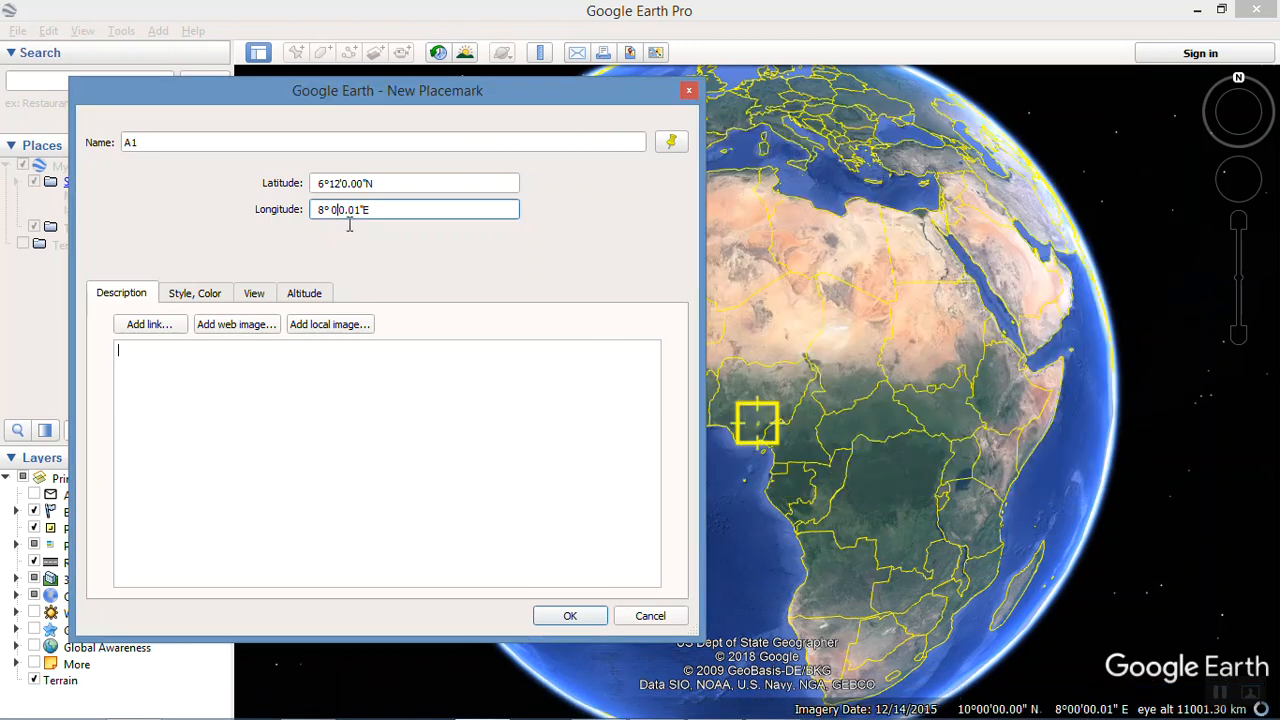
pyautogui.press('BackSpace')
pyautogui.press('BackSpace')
pyautogui.write('3')
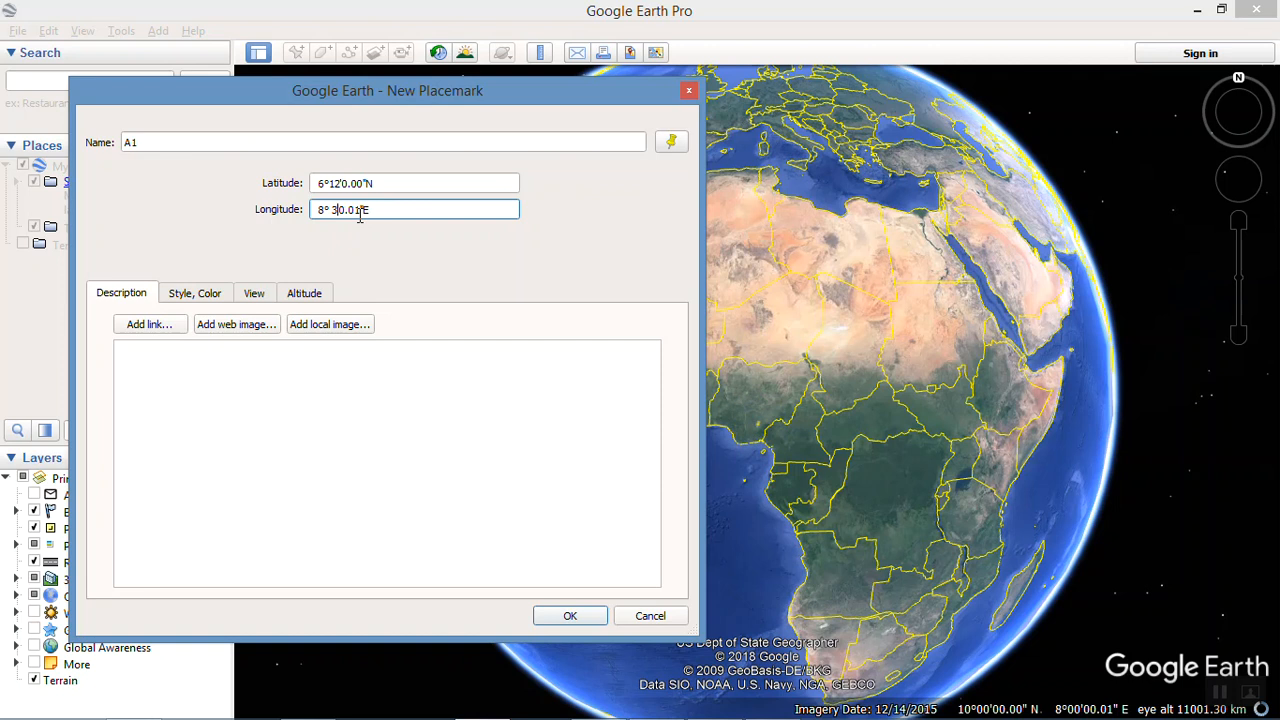
pyautogui.press('BackSpace')
pyautogui.click(569, 614)
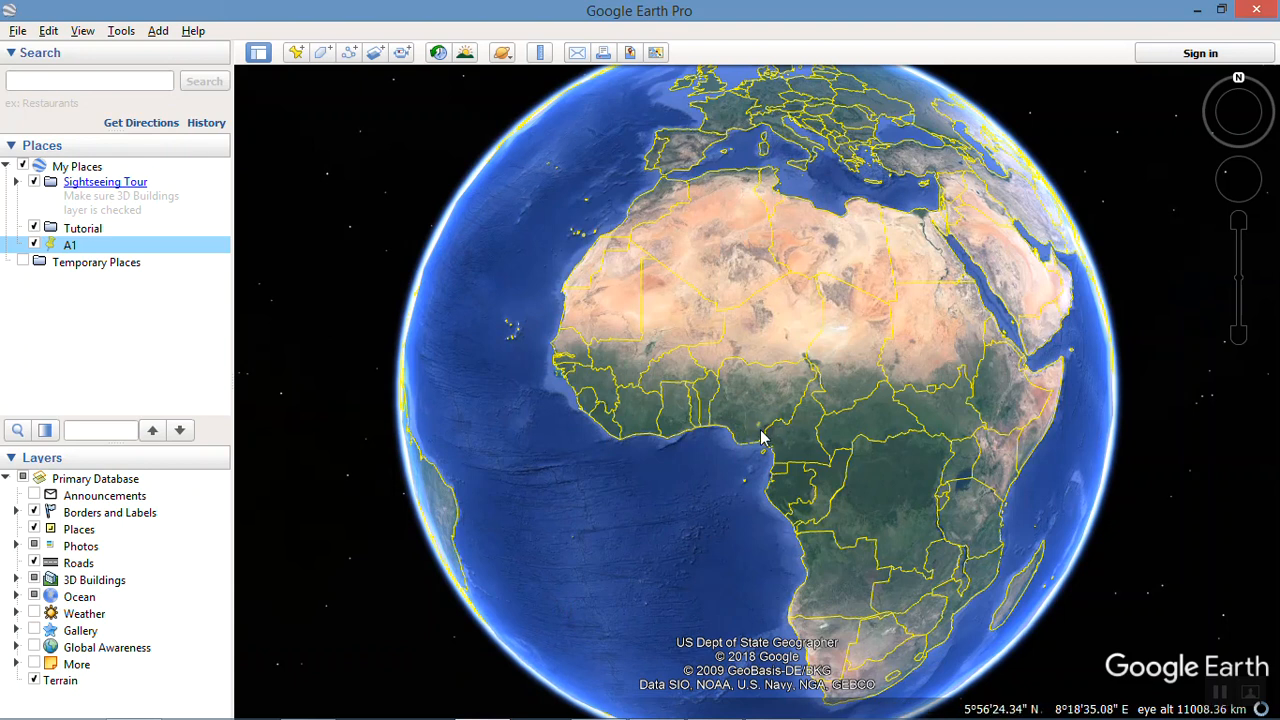
# Step: Start another new placemark near A1 in Nigeria and name it A2
pyautogui.scroll(-2, 752, 425)
pyautogui.scroll(5, 757, 423)
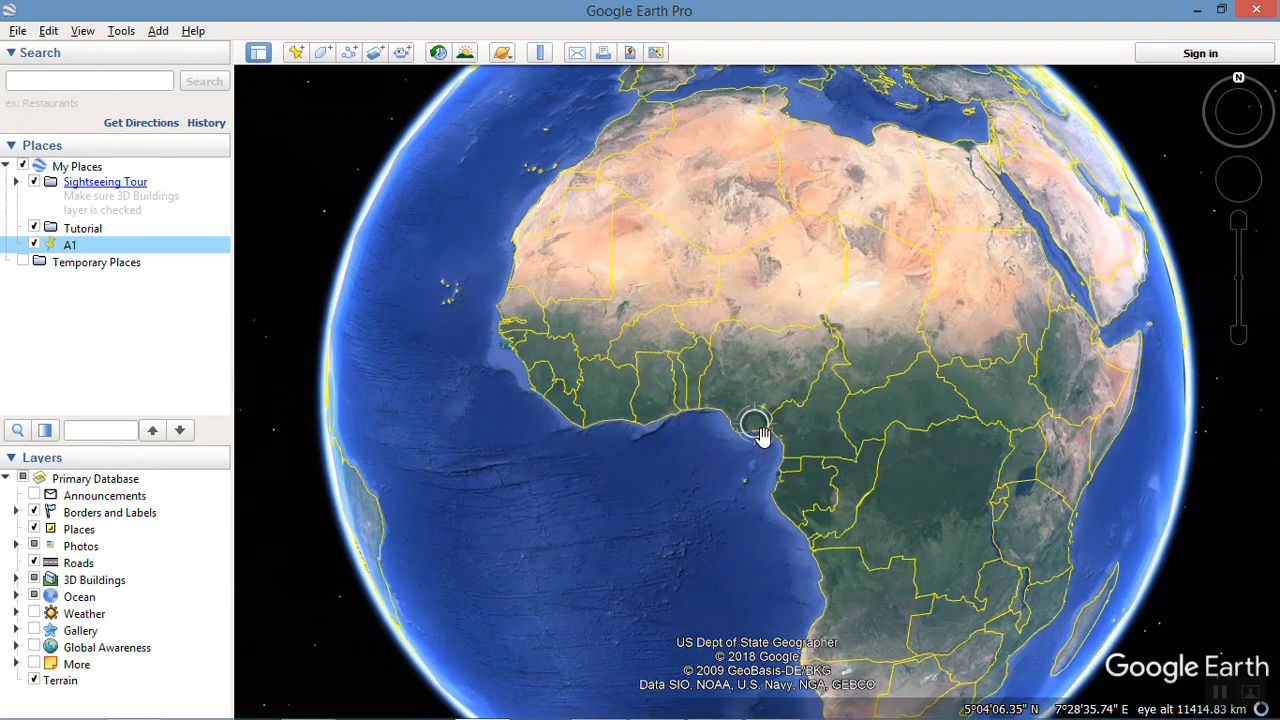
pyautogui.scroll(3, 770, 405)
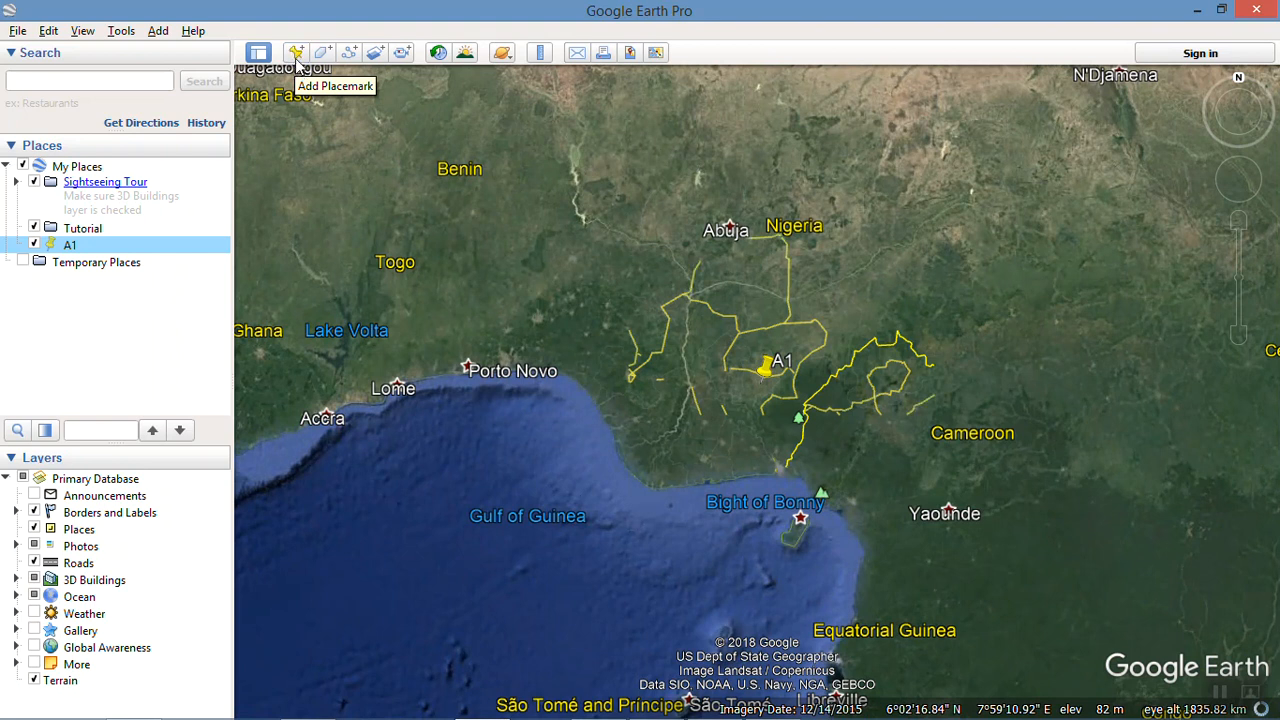
pyautogui.click(296, 53)
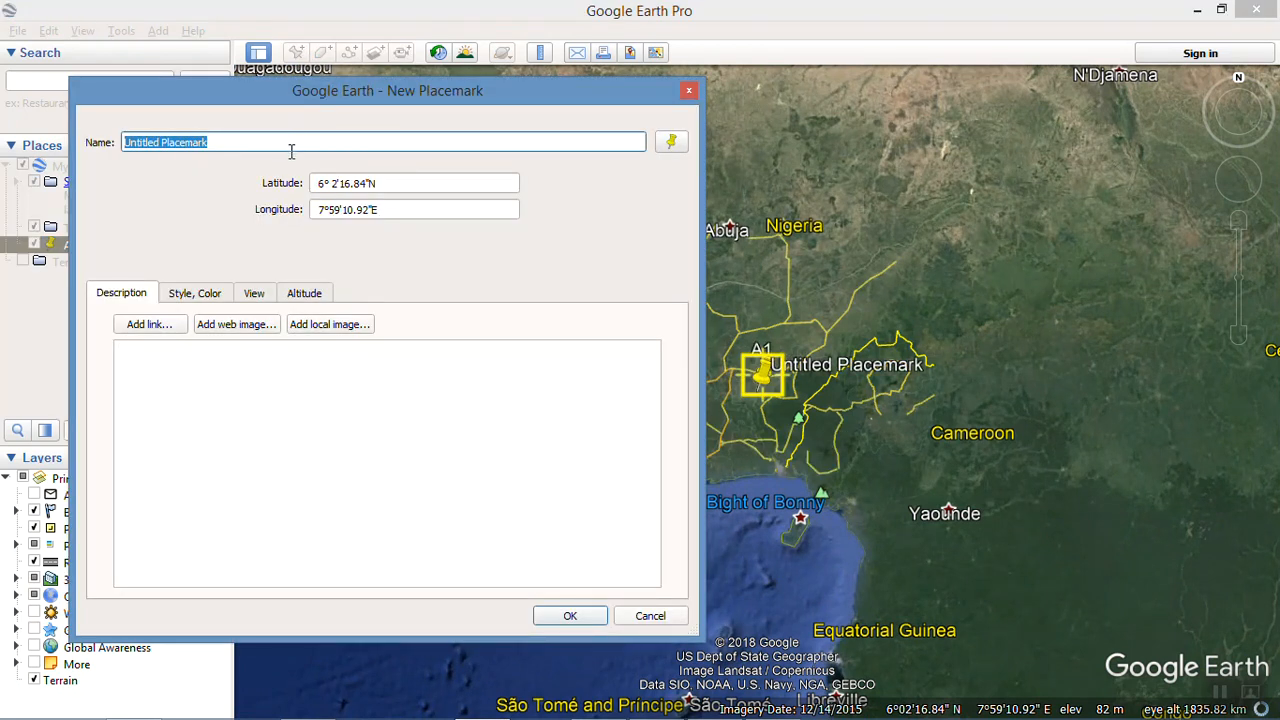
pyautogui.write('A2')
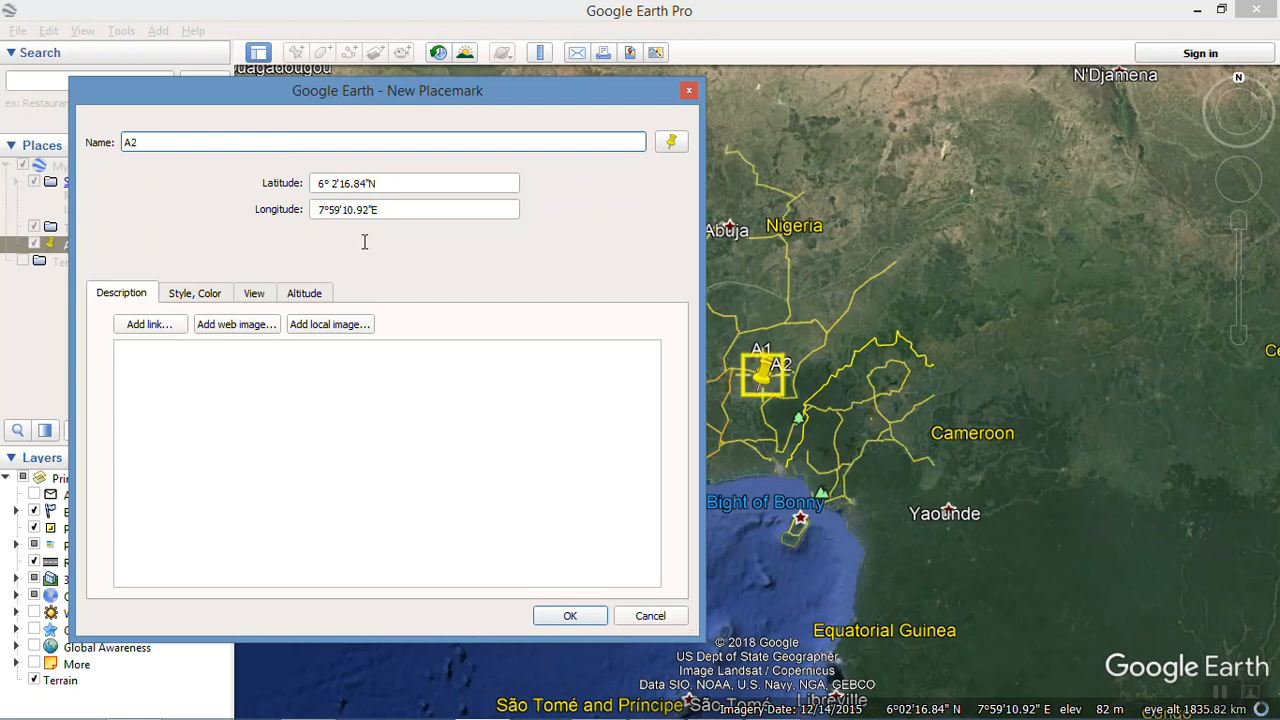
pyautogui.click(414, 531)
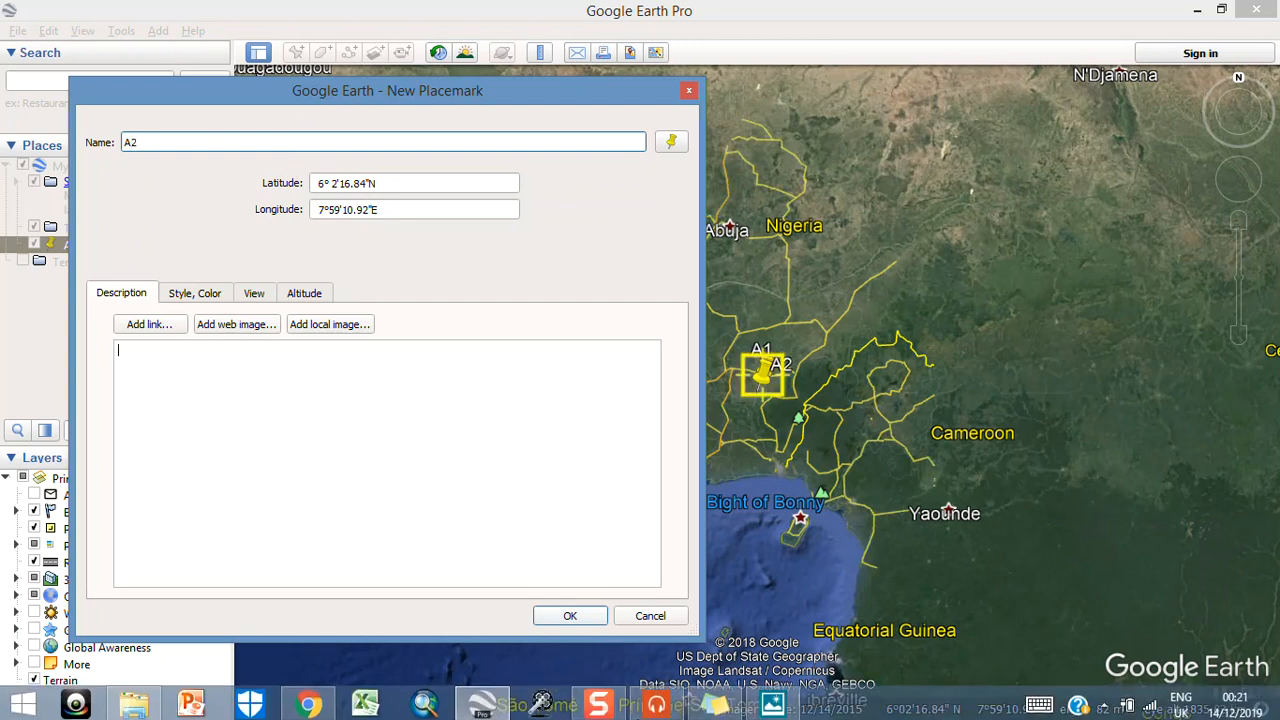
# Step: Check the second corner's coordinates in the sticky note and set the latitude of A2 to 6°12'0"N
pyautogui.click(716, 710)
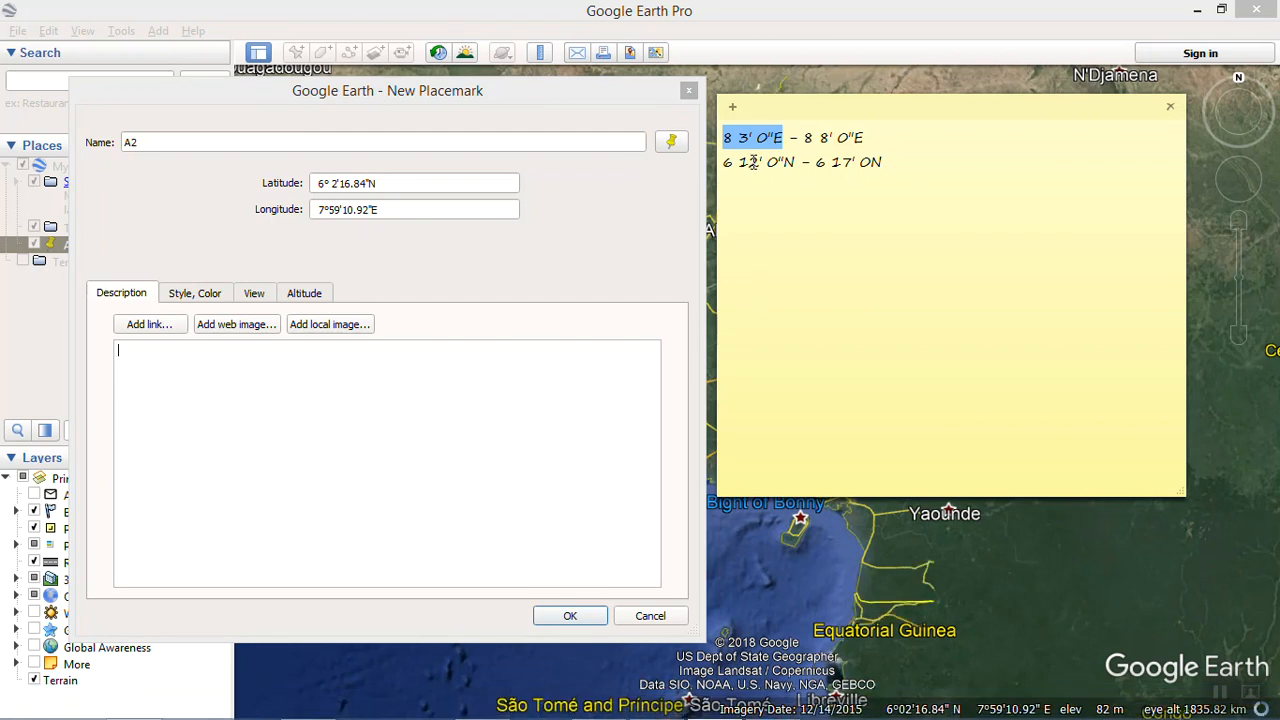
pyautogui.moveTo(724, 164); pyautogui.dragTo(796, 162)
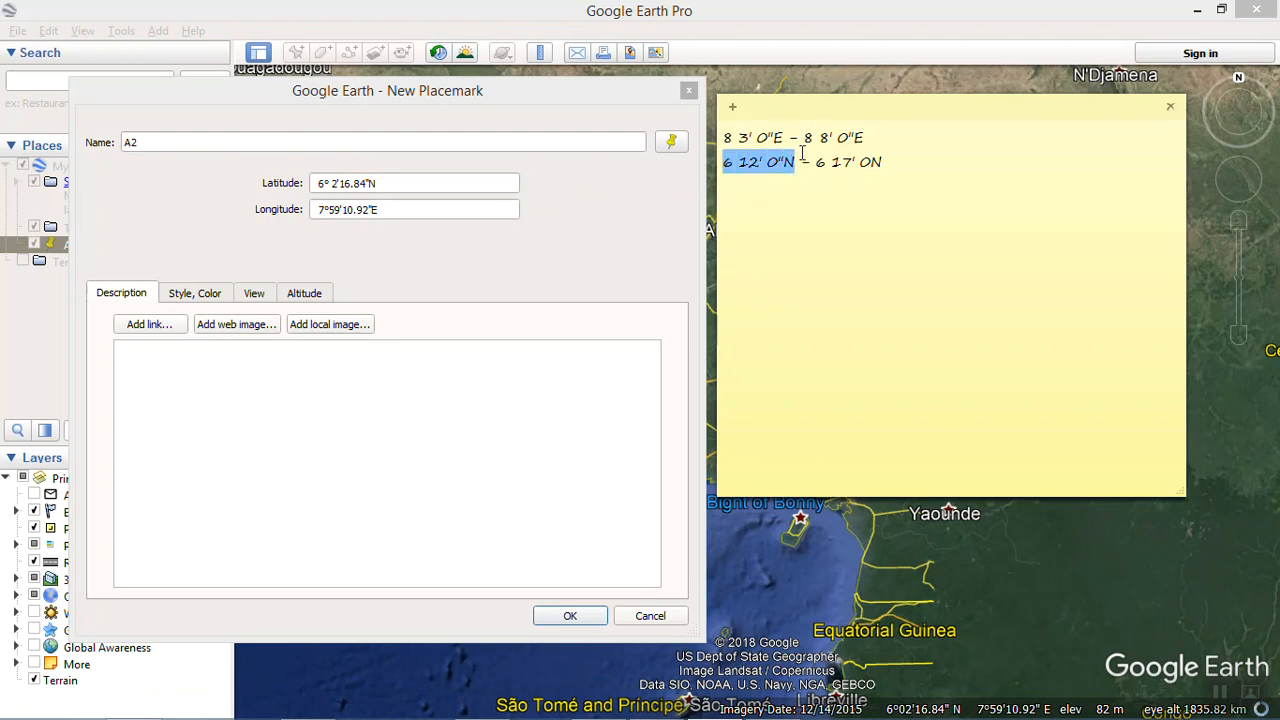
pyautogui.moveTo(806, 139); pyautogui.dragTo(889, 147)
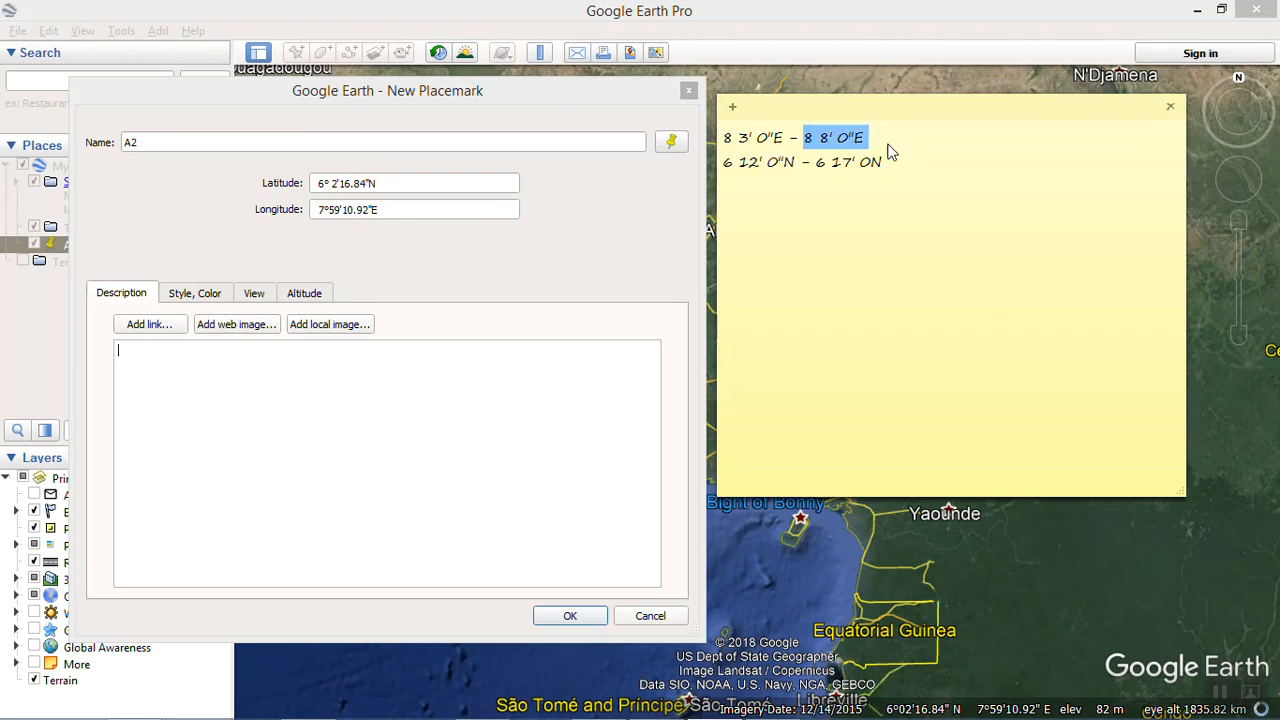
pyautogui.click(334, 184)
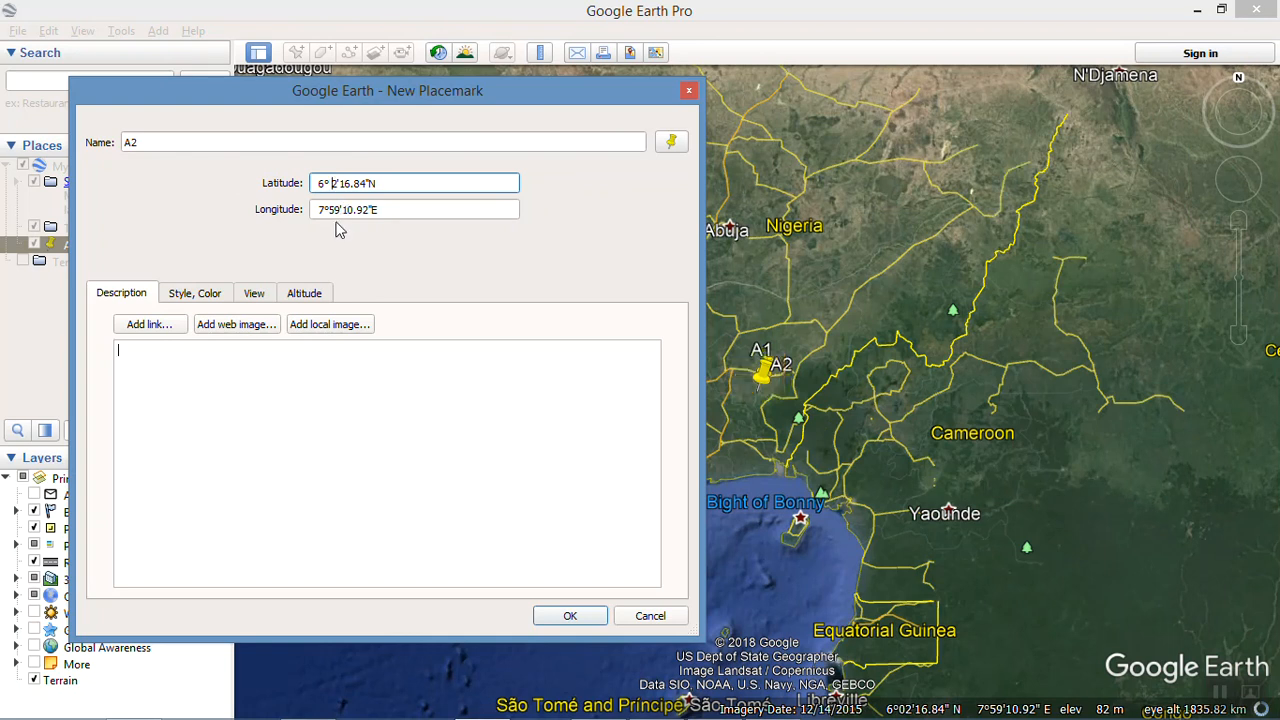
pyautogui.write('2')
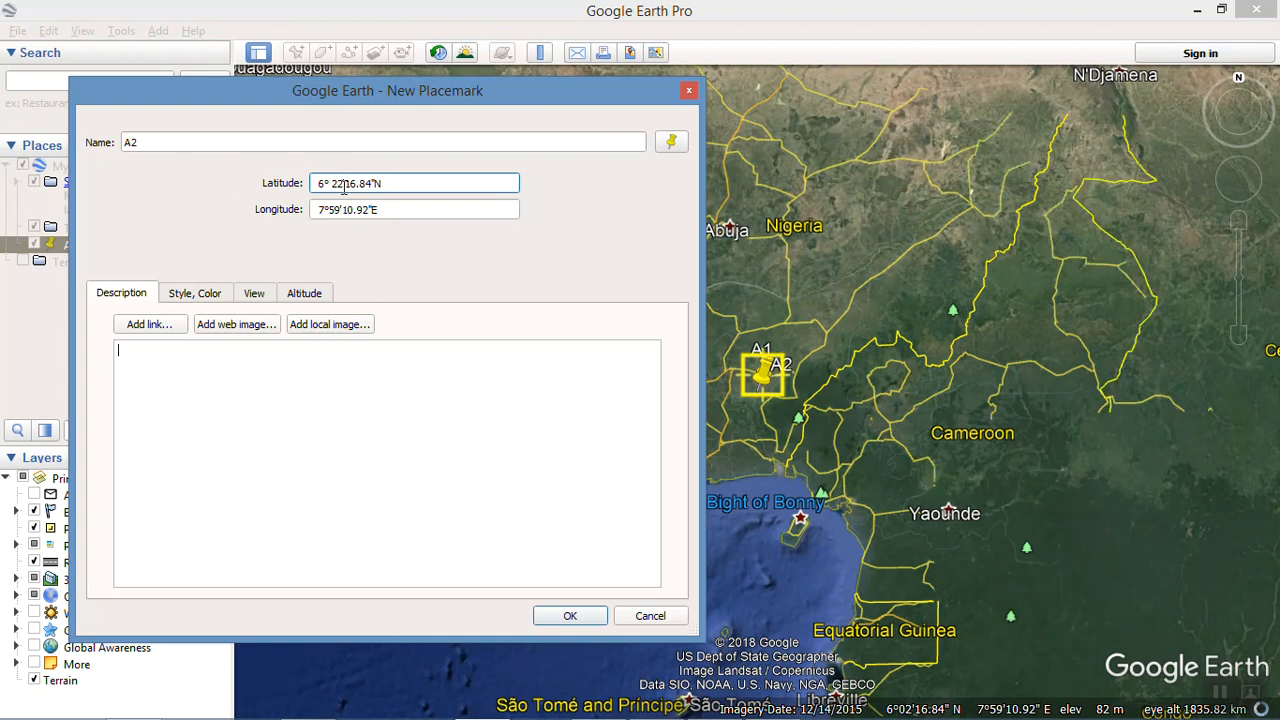
pyautogui.press('BackSpace')
pyautogui.write('1')
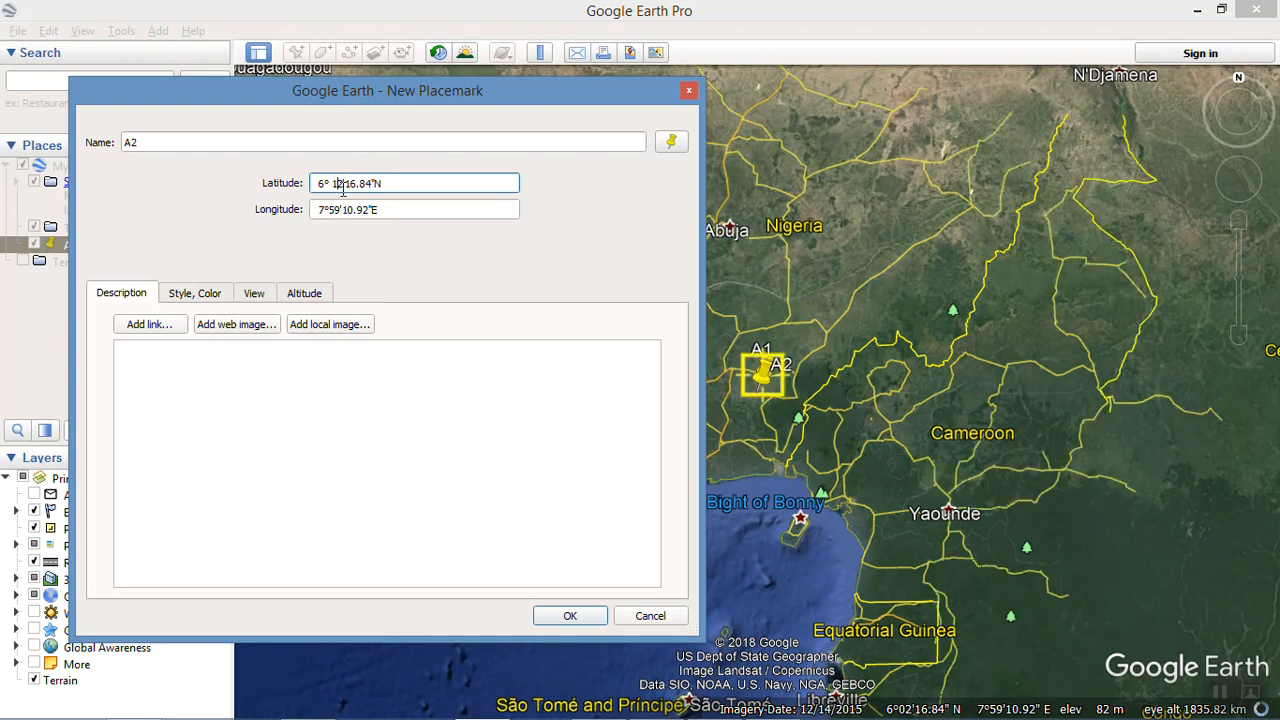
pyautogui.moveTo(345, 185); pyautogui.dragTo(371, 196)
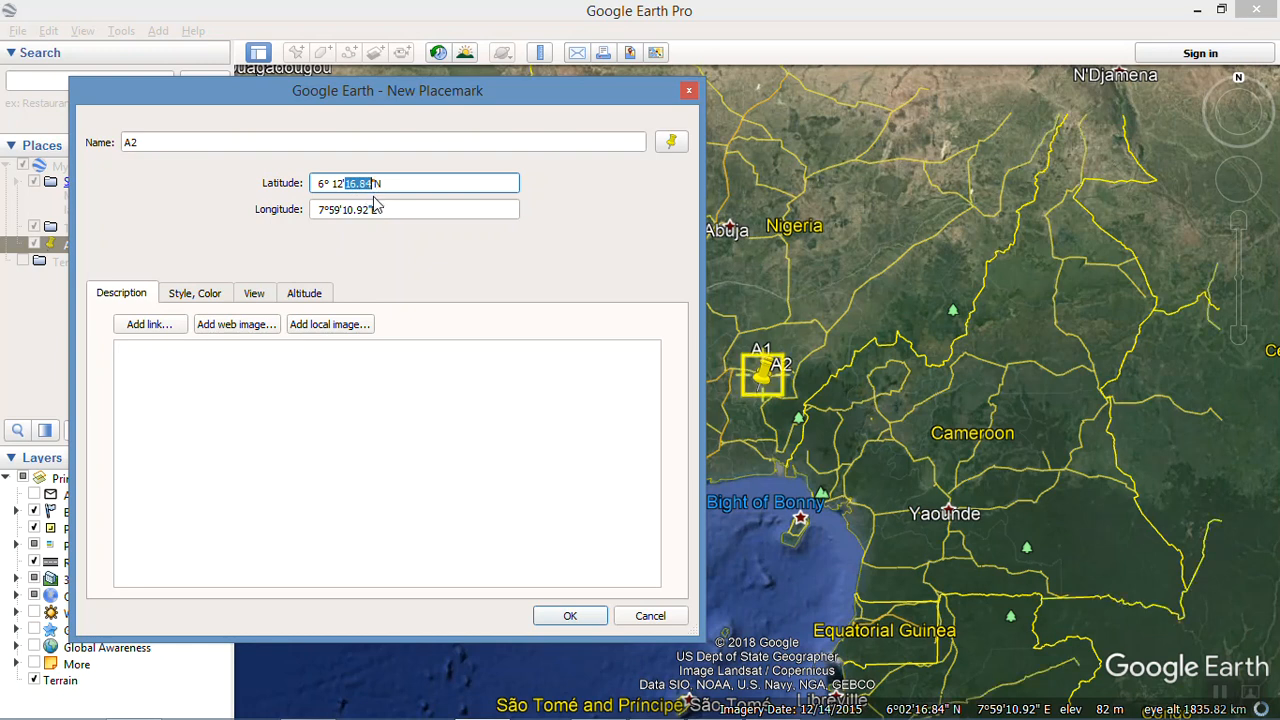
pyautogui.write('0')
# Step: Set the longitude of A2 to 8°8'0"E and create the placemark
pyautogui.click(327, 210)
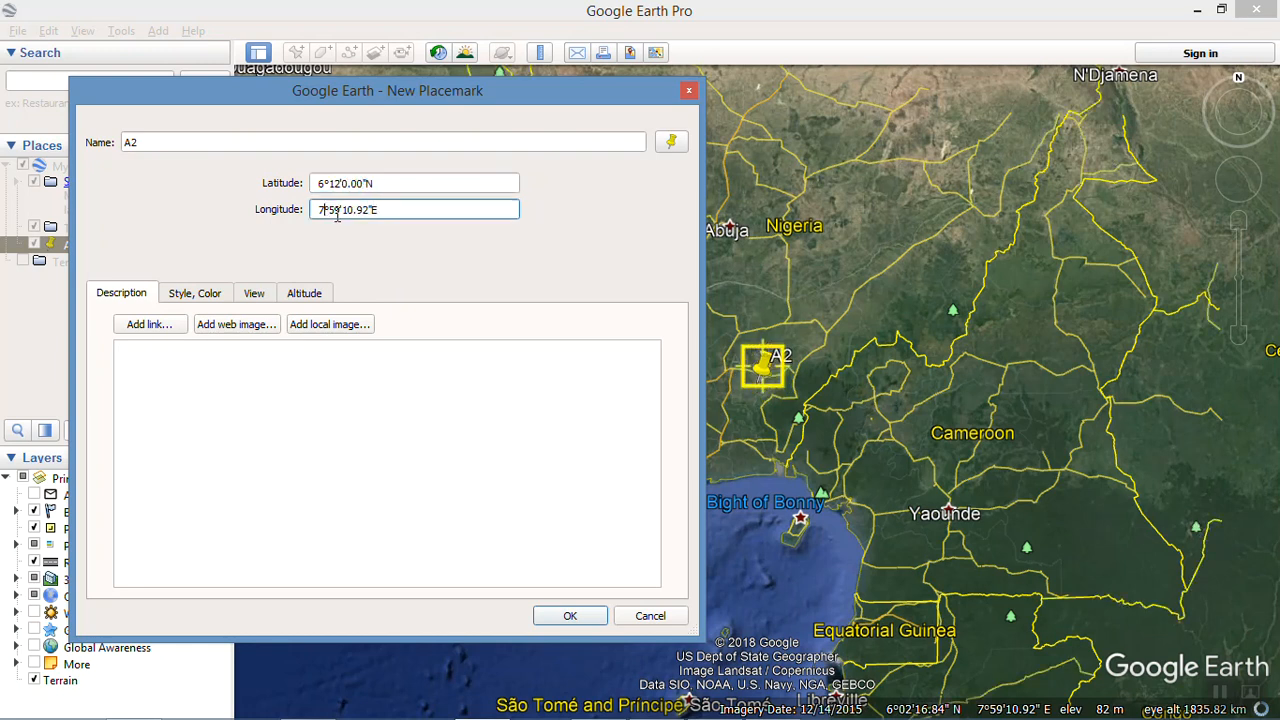
pyautogui.press('BackSpace')
pyautogui.write('8')
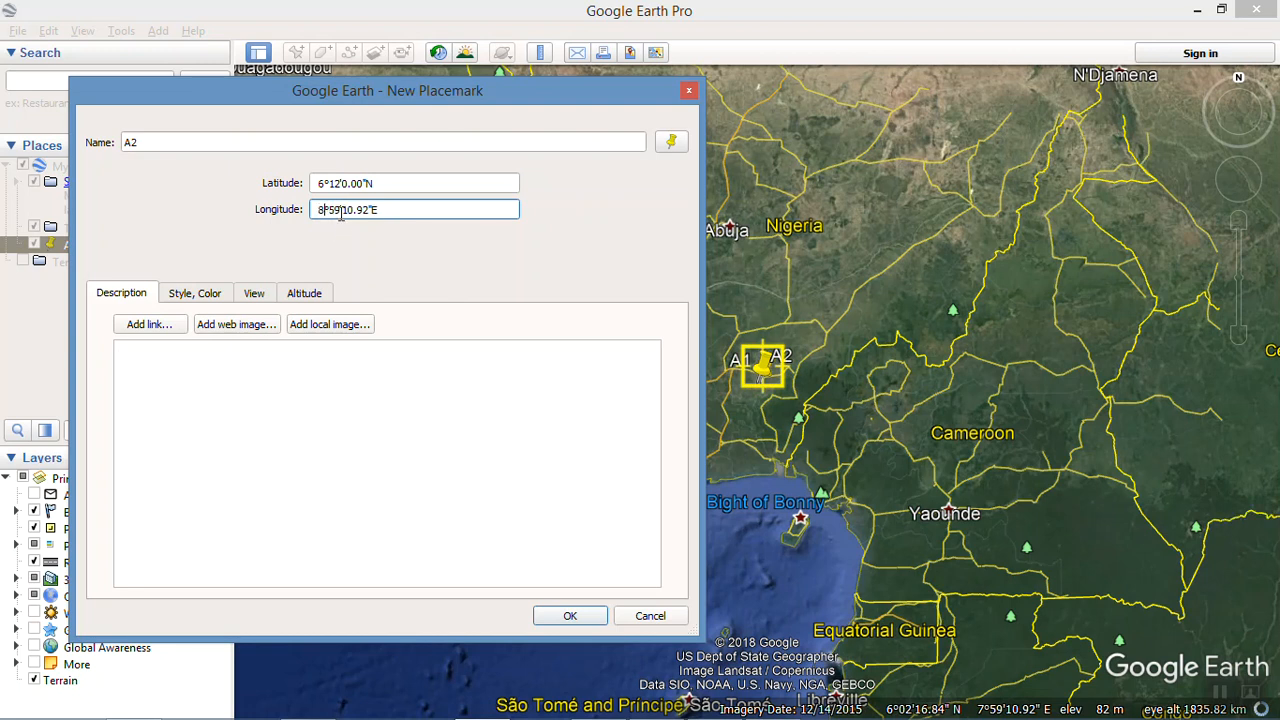
pyautogui.press('Right')
pyautogui.press('Right')
pyautogui.press('Right')
pyautogui.press('BackSpace')
pyautogui.press('BackSpace')
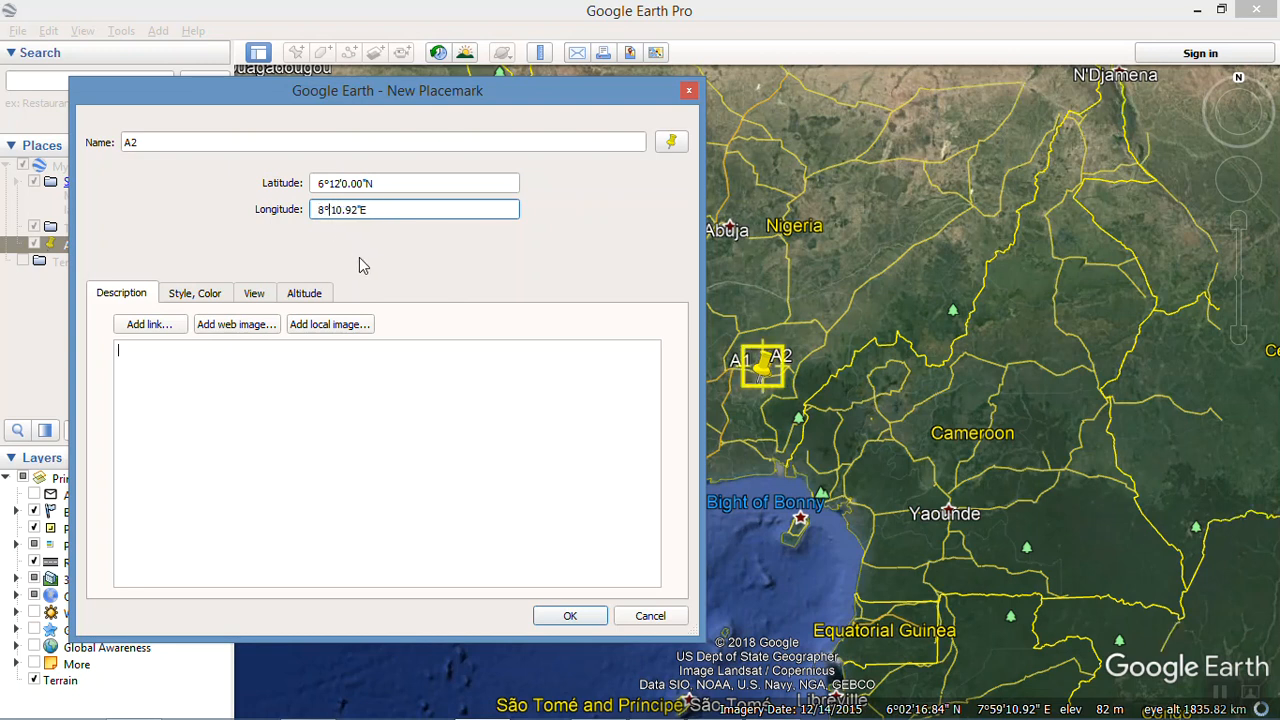
pyautogui.write('8')
pyautogui.hotkey('shift', 'Right')
pyautogui.hotkey('shift', 'Right')
pyautogui.hotkey('shift', 'Right')
pyautogui.hotkey('shift', 'Right')
pyautogui.hotkey('shift', 'Right')
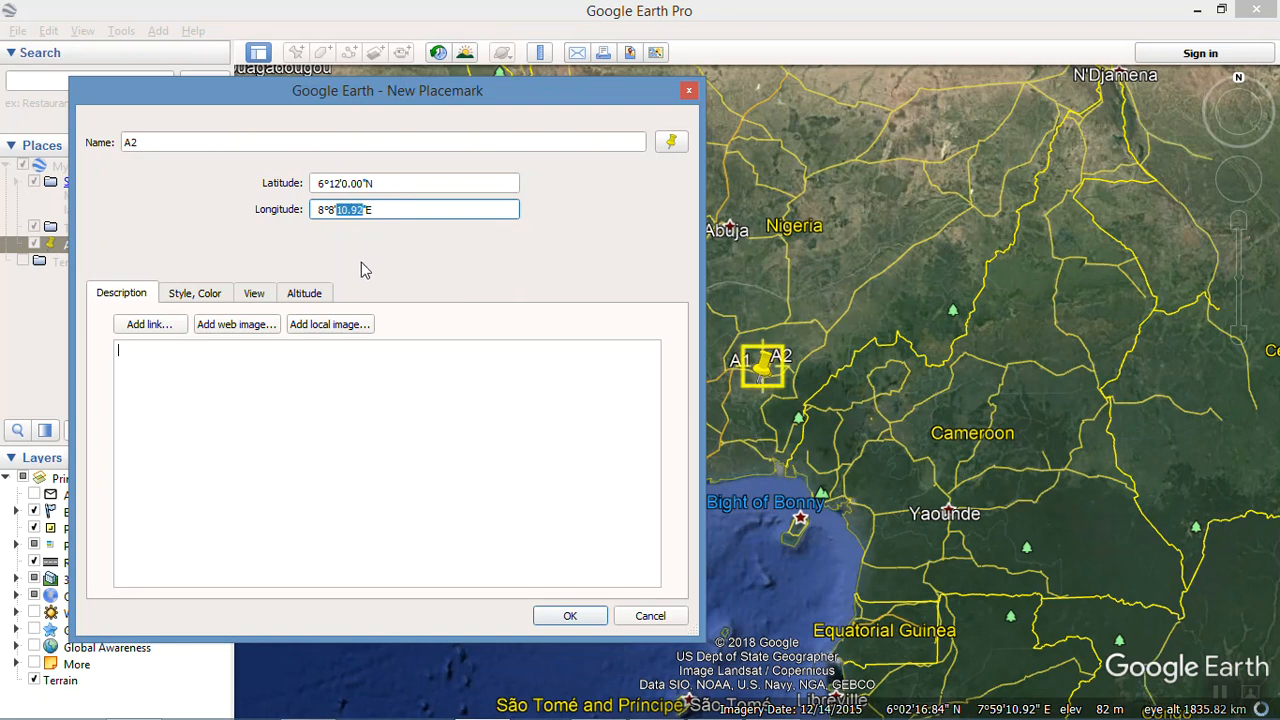
pyautogui.write('0')
pyautogui.click(560, 614)
# Step: Examine the positions of placemarks A1 and A2 up close south of Abakaliki, and minimize the window
pyautogui.scroll(3, 783, 402)
pyautogui.scroll(5, 784, 401)
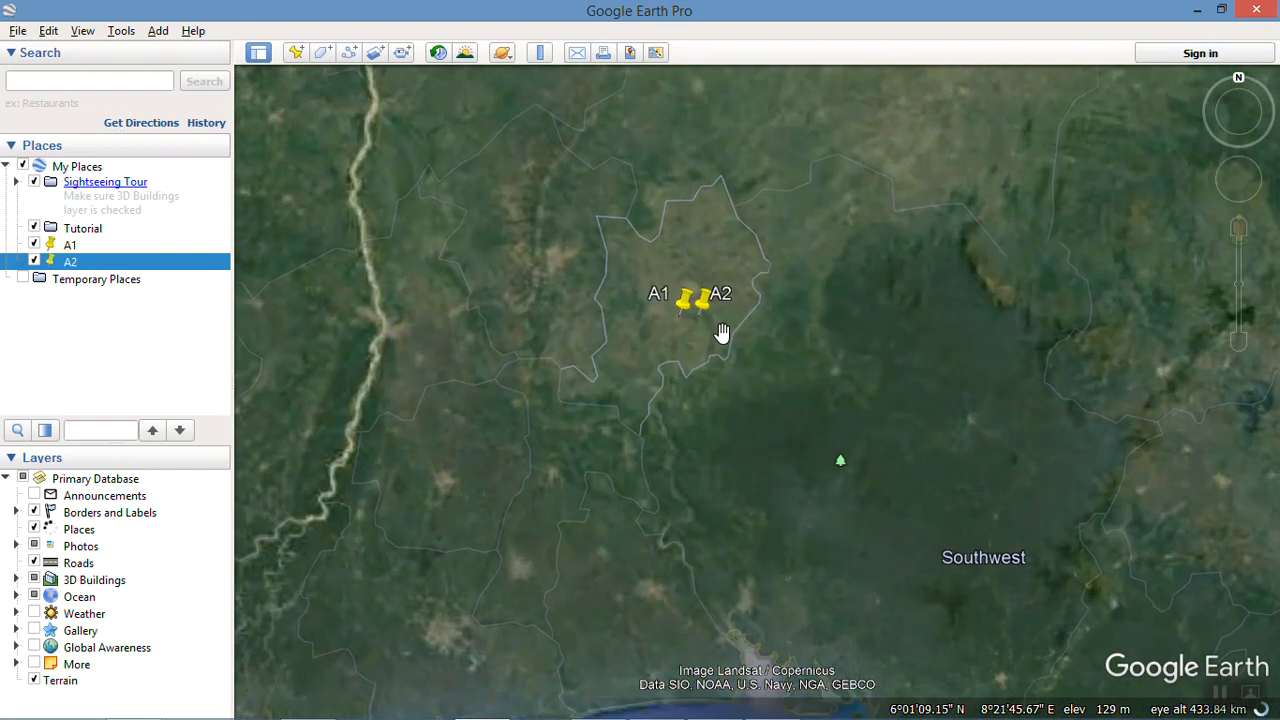
pyautogui.scroll(4, 733, 387)
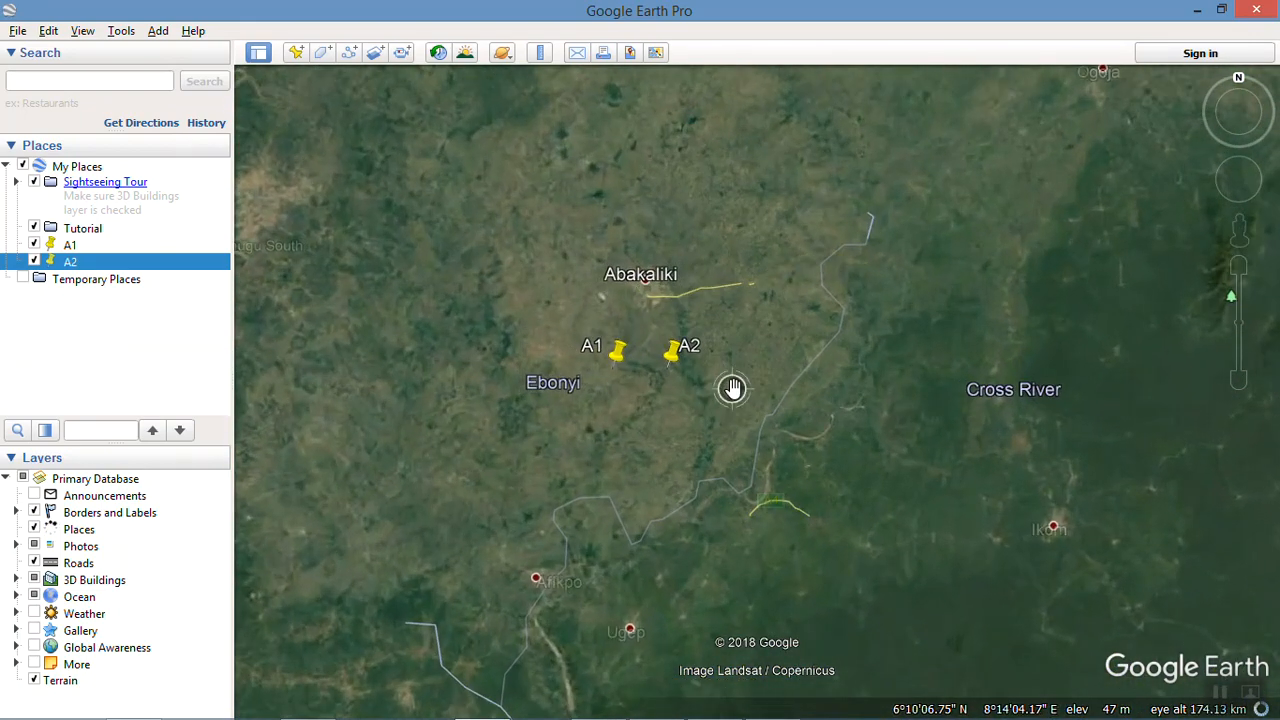
pyautogui.scroll(2, 705, 402)
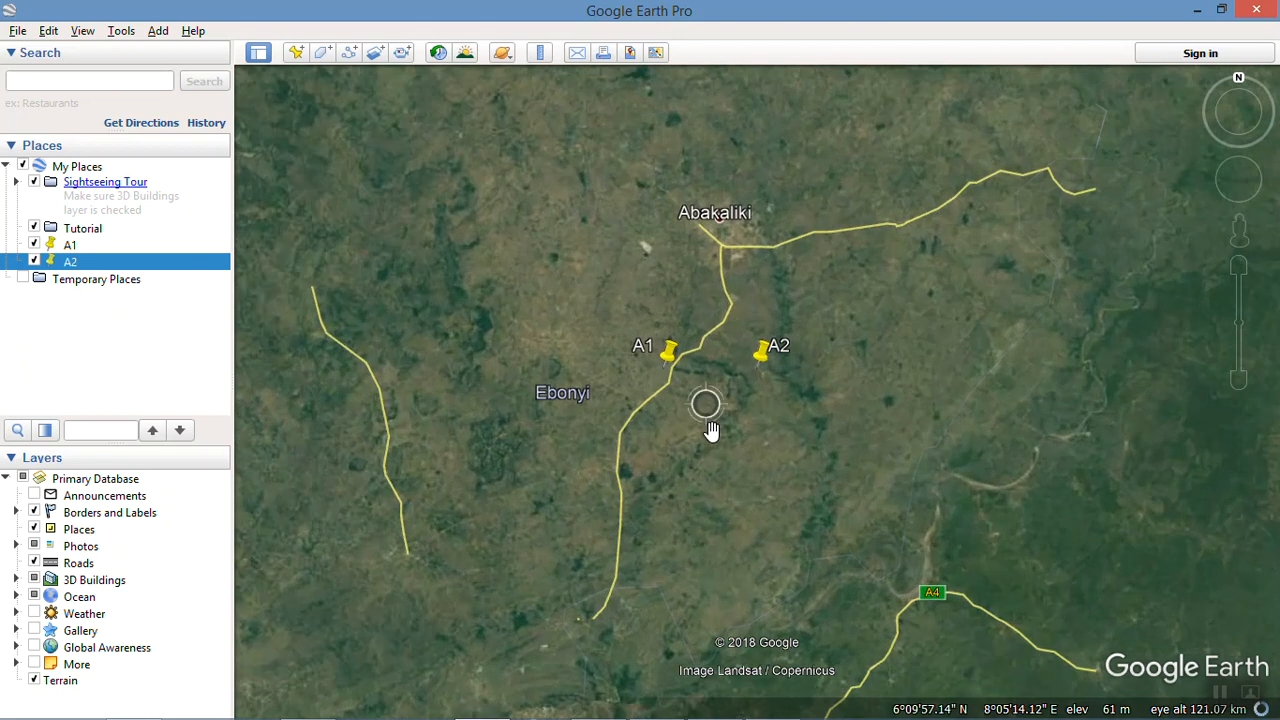
pyautogui.scroll(2, 714, 418)
pyautogui.moveTo(717, 414); pyautogui.dragTo(740, 371)
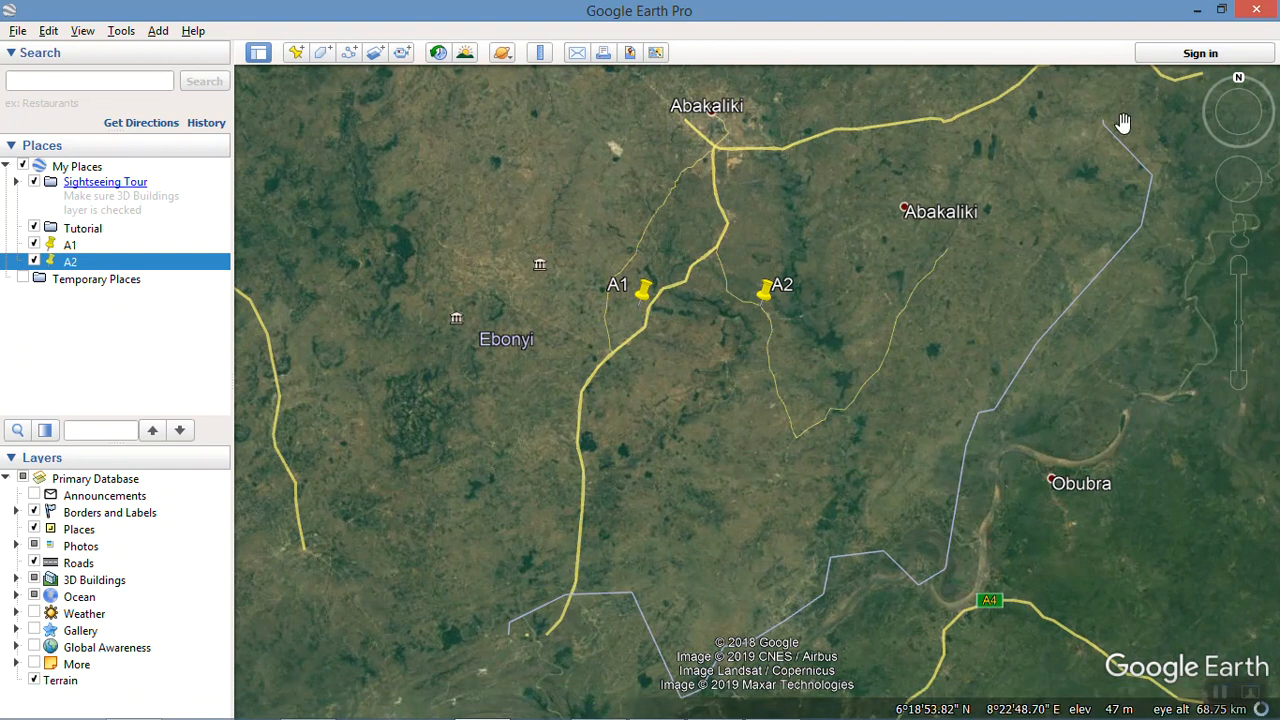
pyautogui.click(1196, 11)
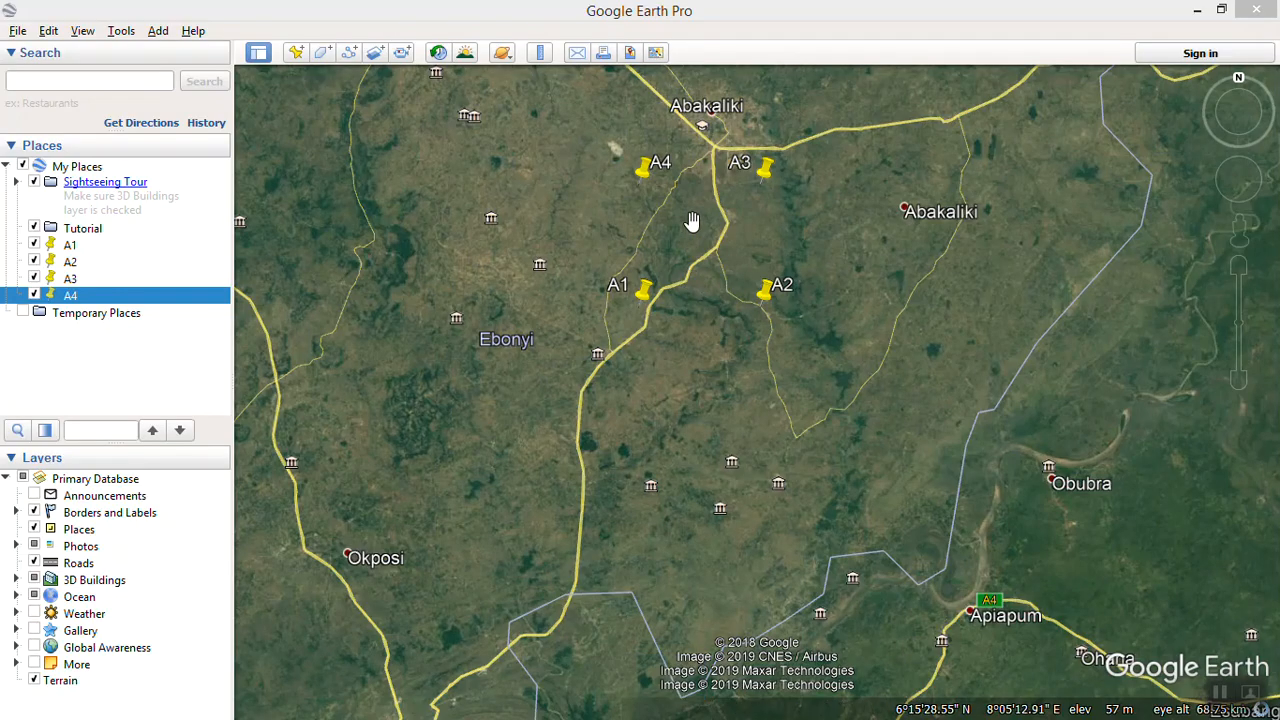
# Step: Start a new polygon with placemarks A1 to A4 in view, and move its dialog clear of the four corners
pyautogui.moveTo(692, 221); pyautogui.dragTo(683, 263)
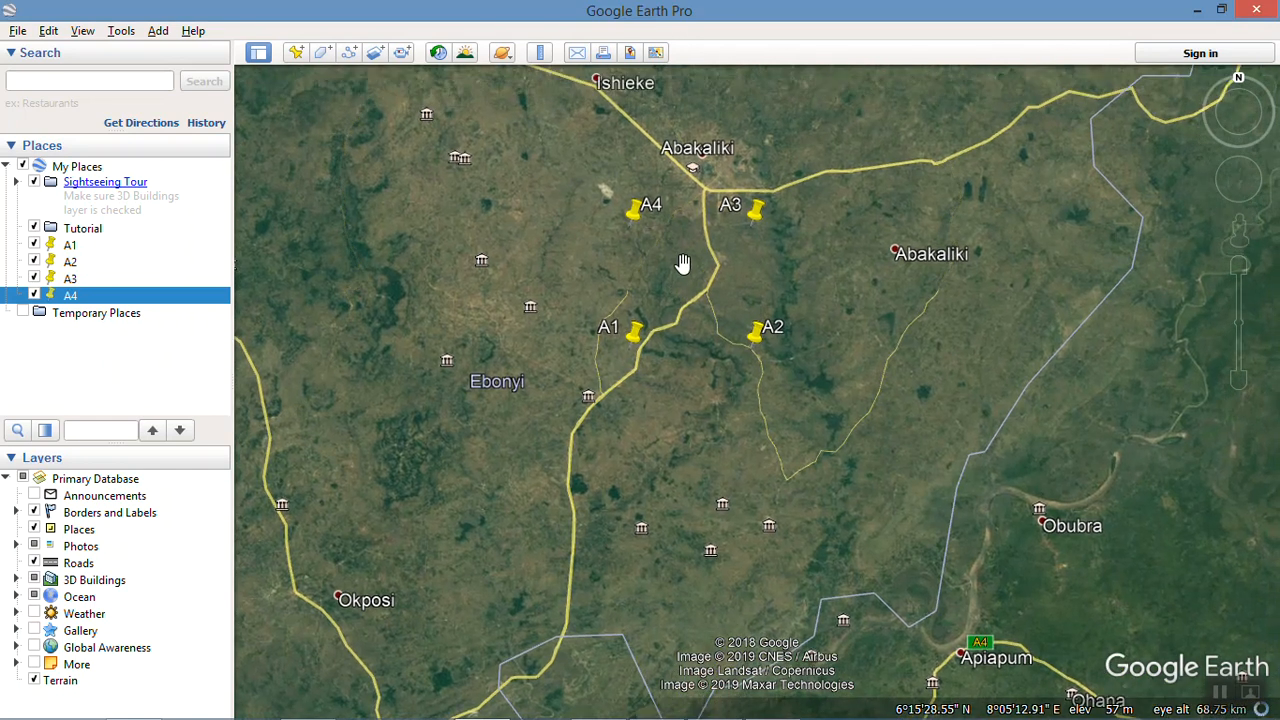
pyautogui.scroll(3, 683, 263)
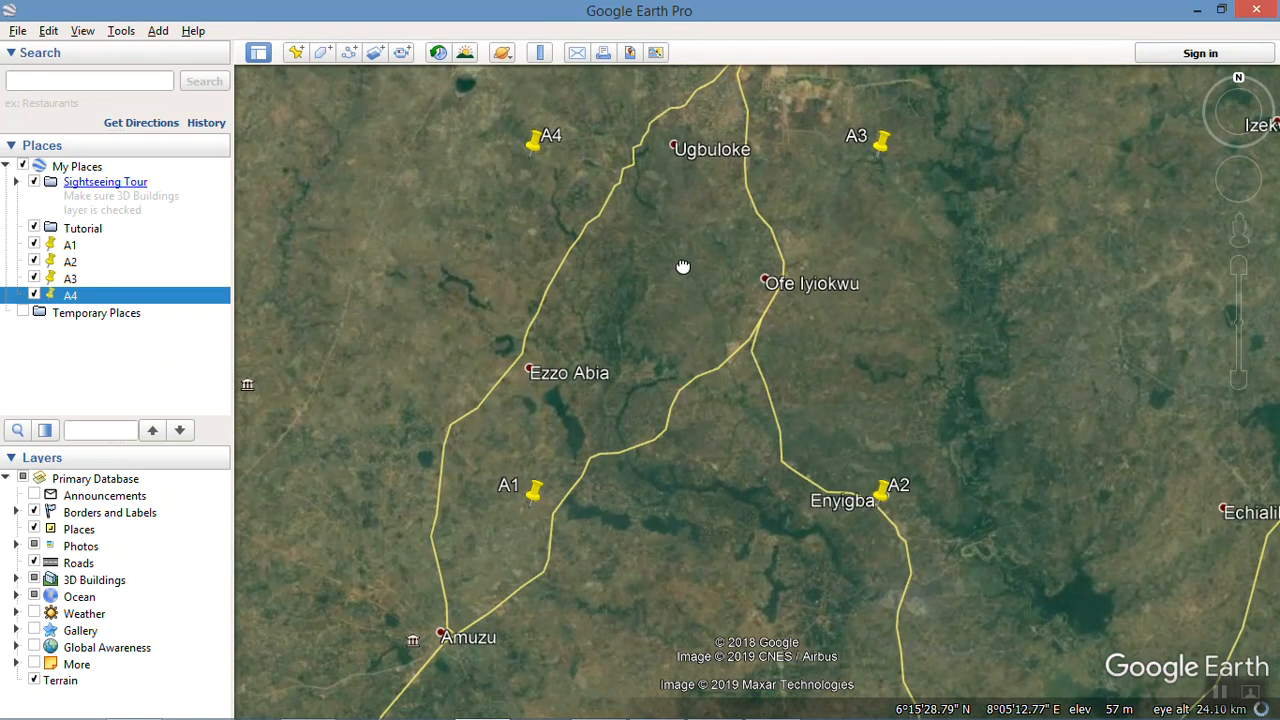
pyautogui.moveTo(671, 274); pyautogui.dragTo(646, 337)
pyautogui.scroll(1, 647, 337)
pyautogui.scroll(-1, 647, 337)
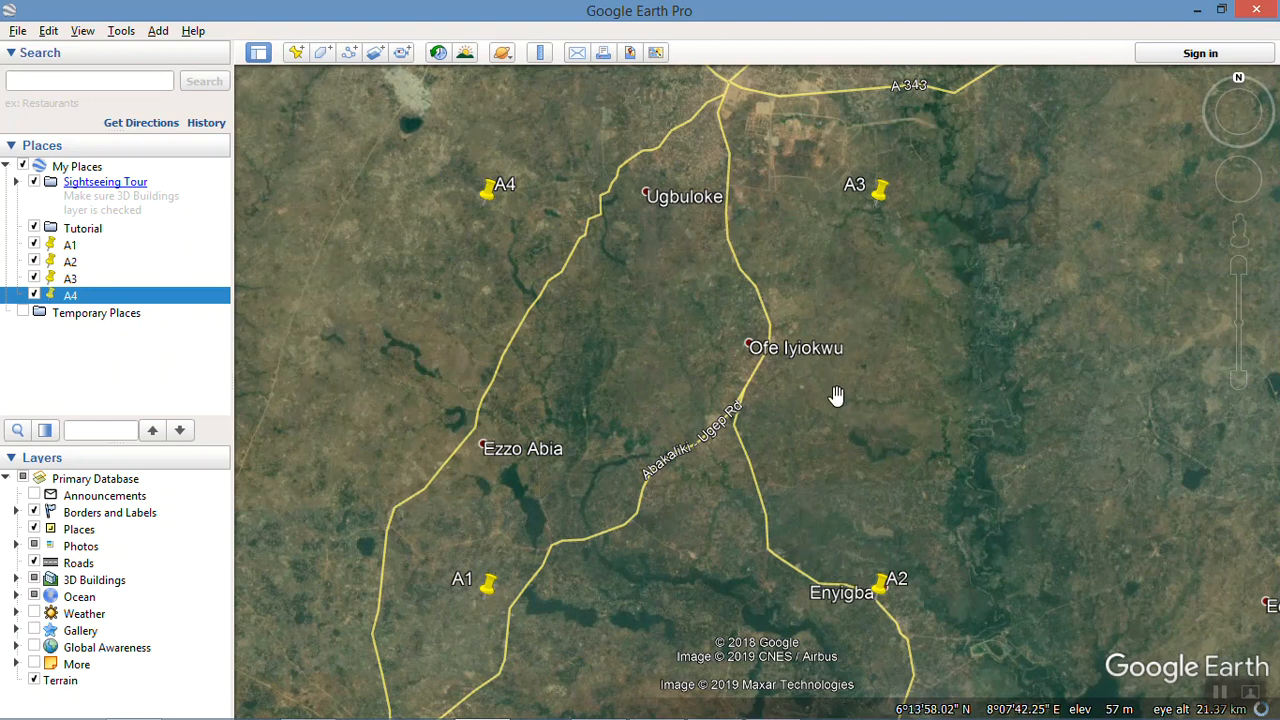
pyautogui.click(322, 55)
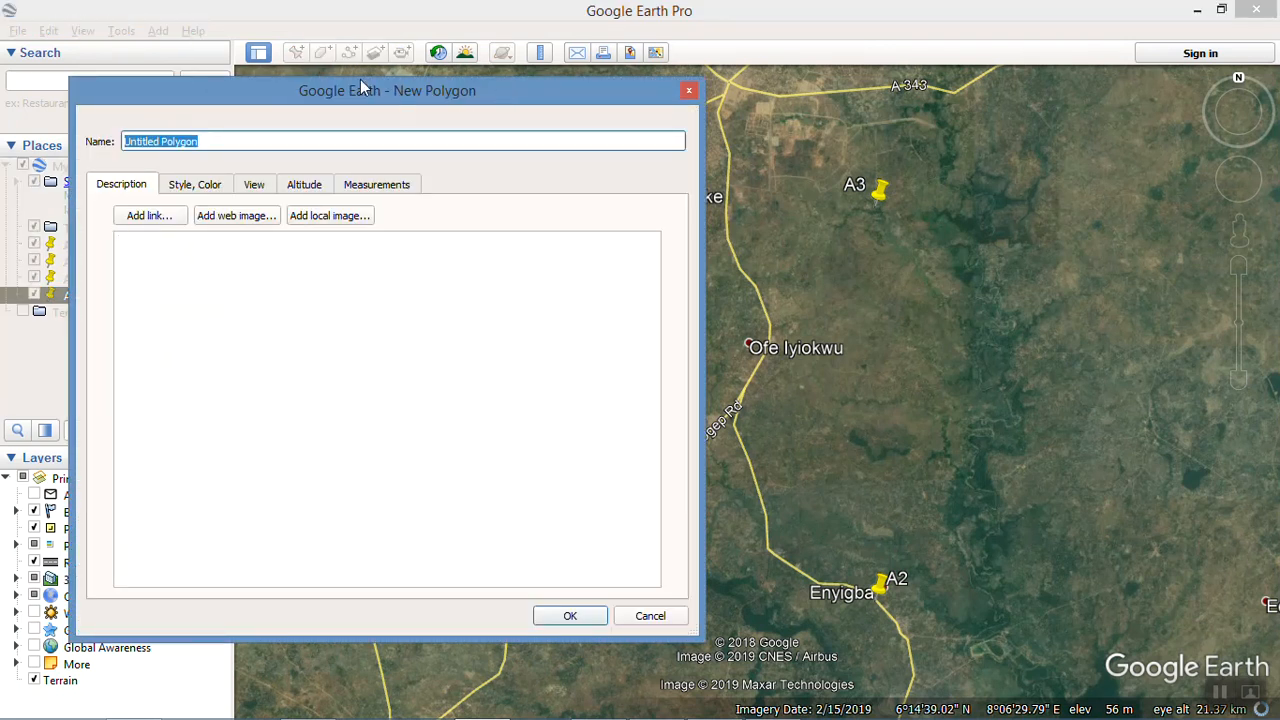
pyautogui.click(688, 91)
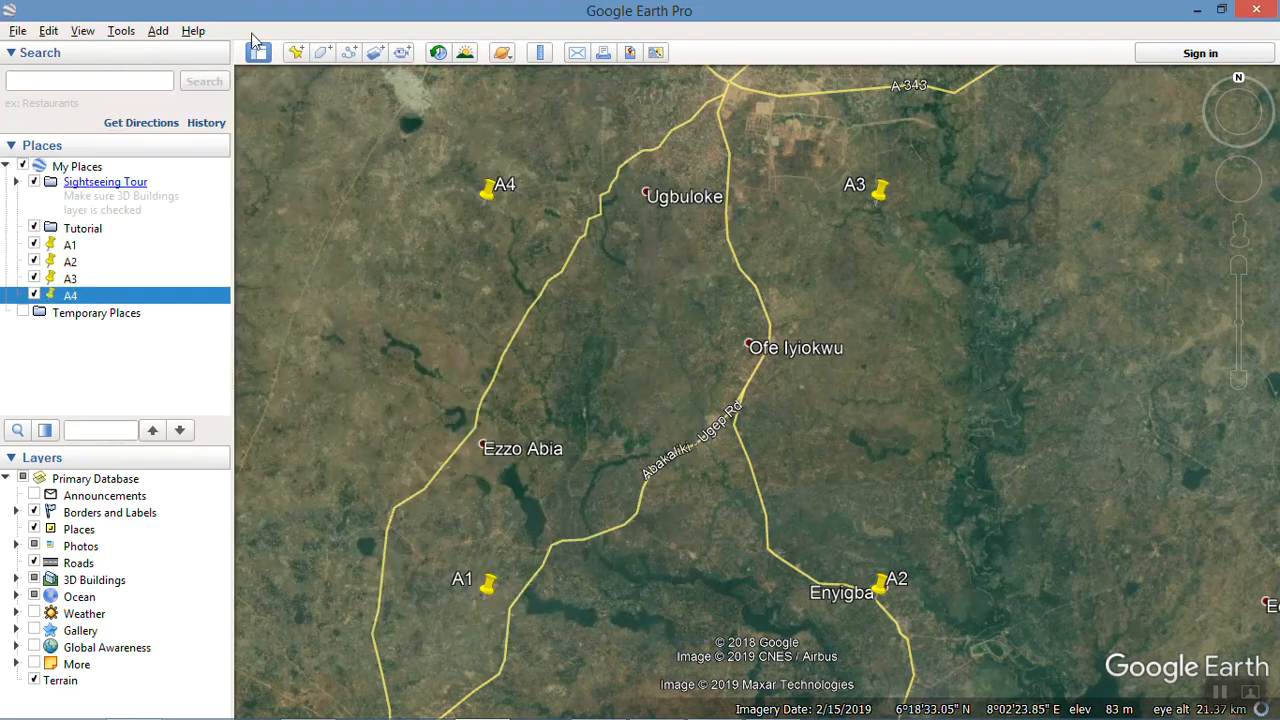
pyautogui.click(326, 53)
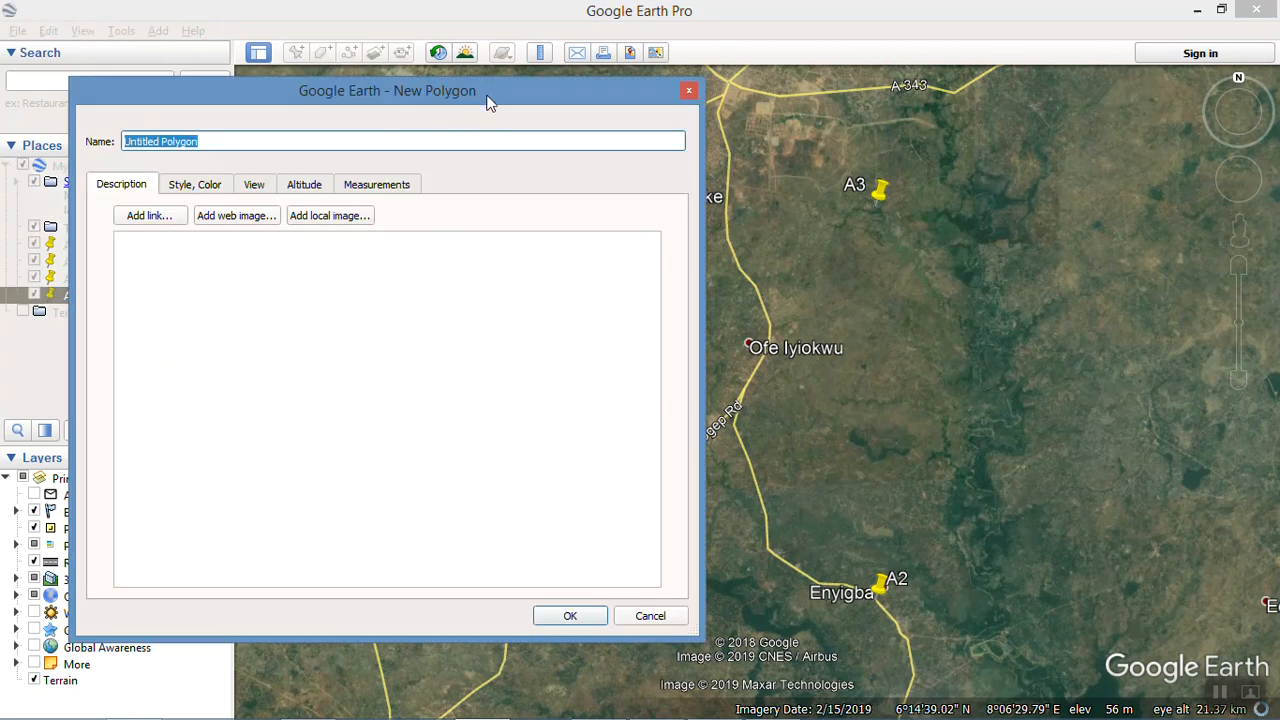
pyautogui.moveTo(489, 101); pyautogui.dragTo(80, 556)
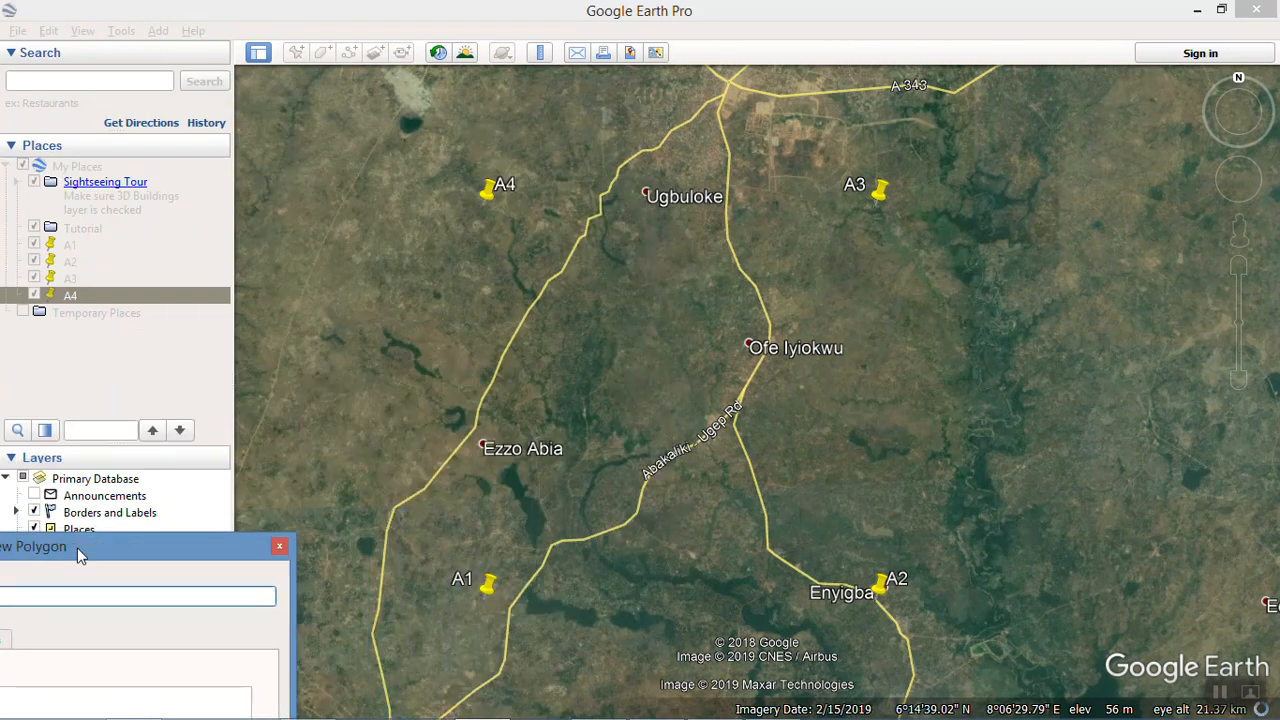
# Step: Draw a four-cornered polygon just outside placemarks A4, A3, A2 and A1, and shift the corner near A2 slightly west
pyautogui.click(425, 150)
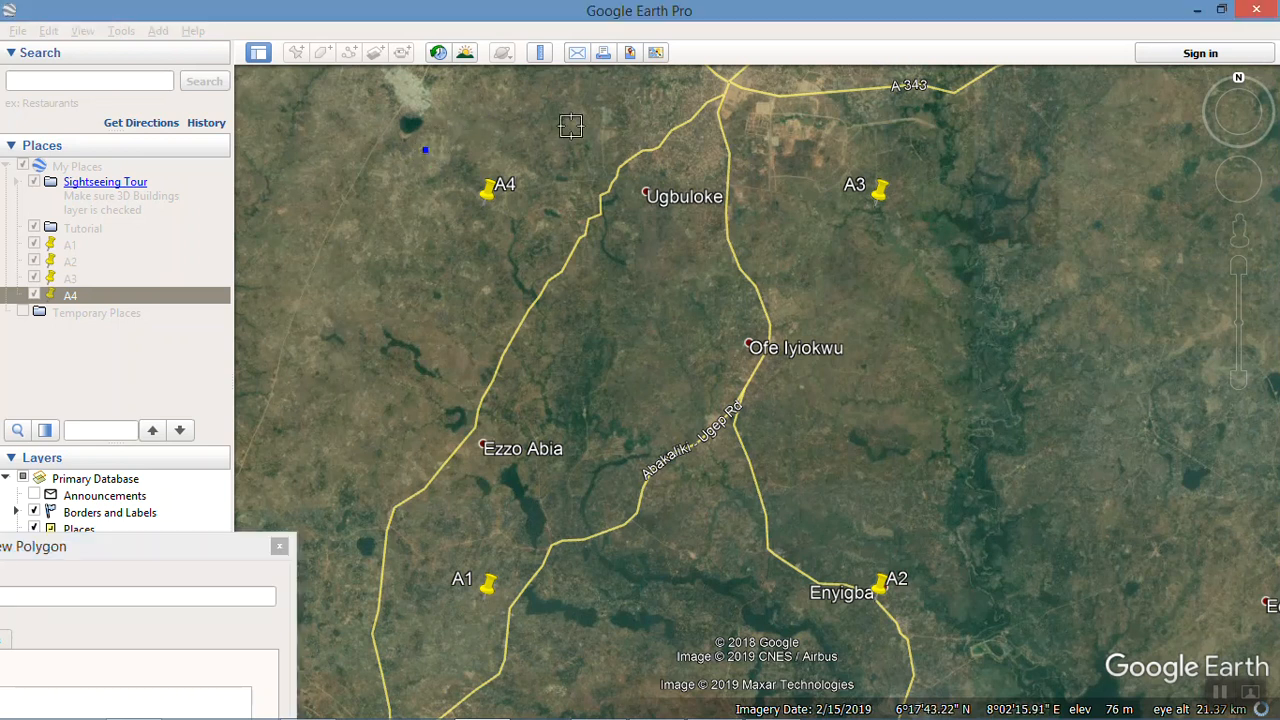
pyautogui.click(909, 142)
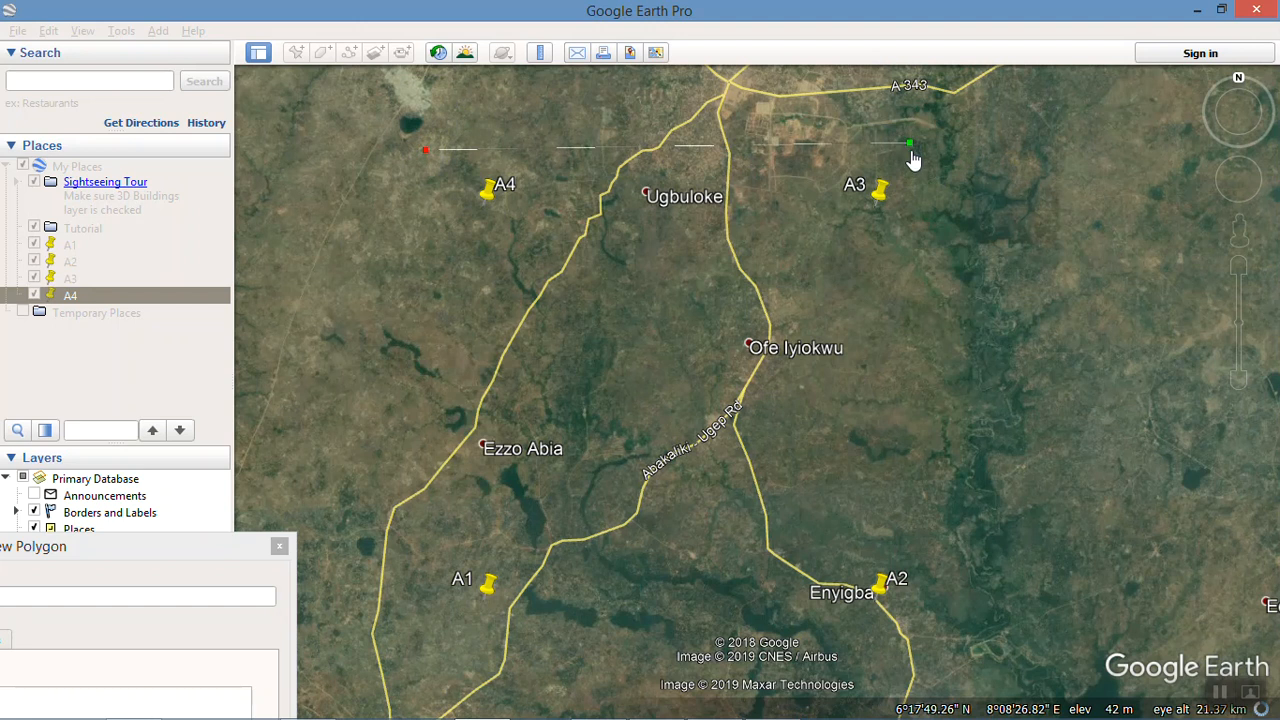
pyautogui.click(946, 626)
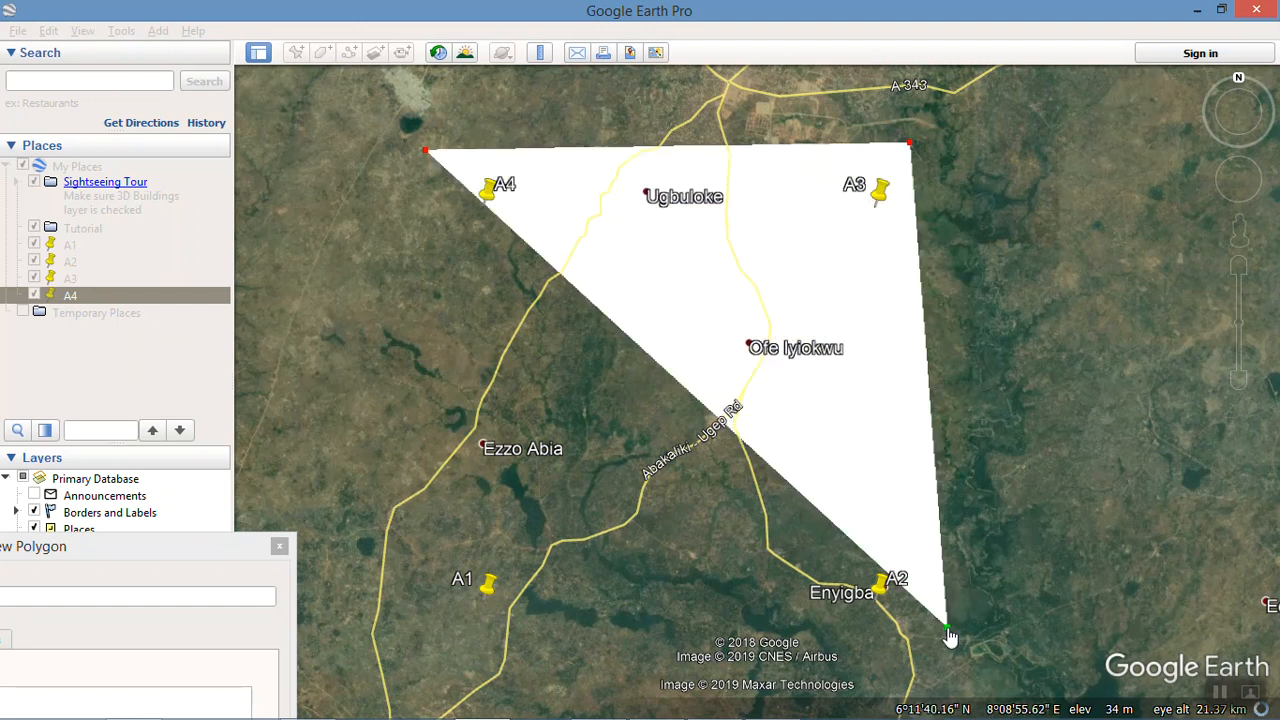
pyautogui.click(416, 620)
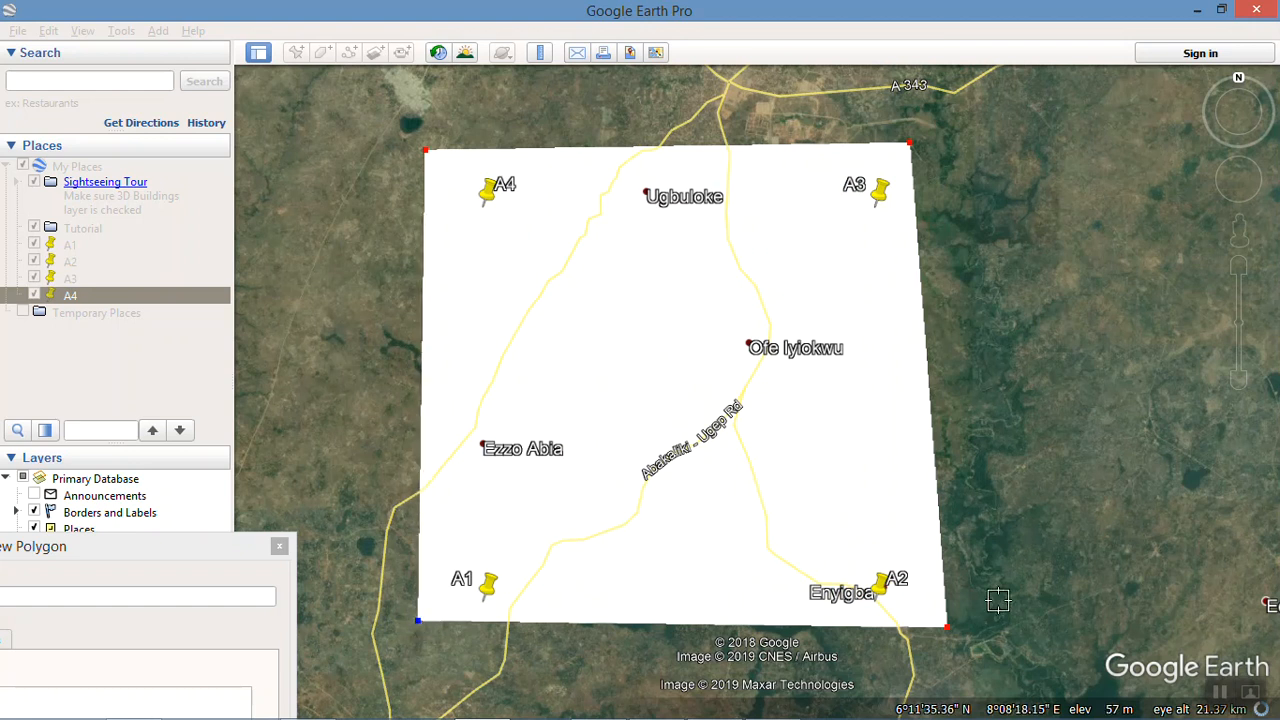
pyautogui.moveTo(947, 628); pyautogui.dragTo(931, 627)
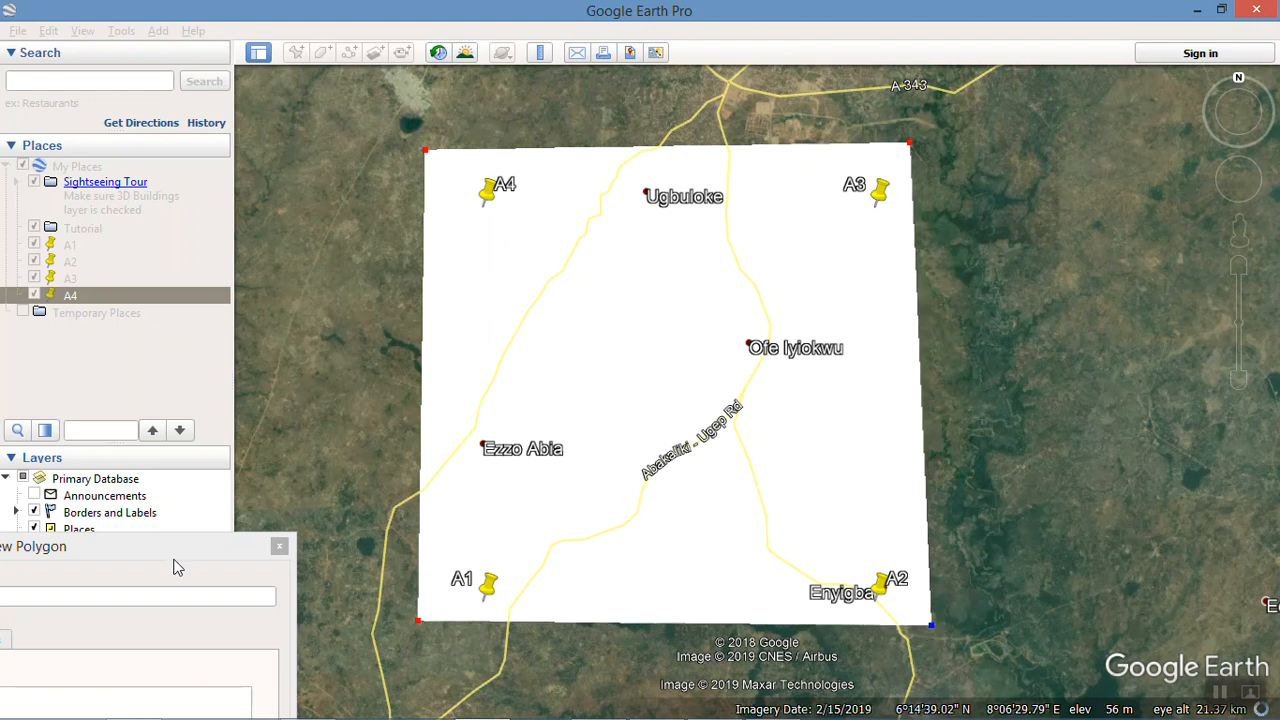
# Step: Bring the polygon's dialog back into full view and name the polygon TEST
pyautogui.moveTo(178, 550); pyautogui.dragTo(826, 105)
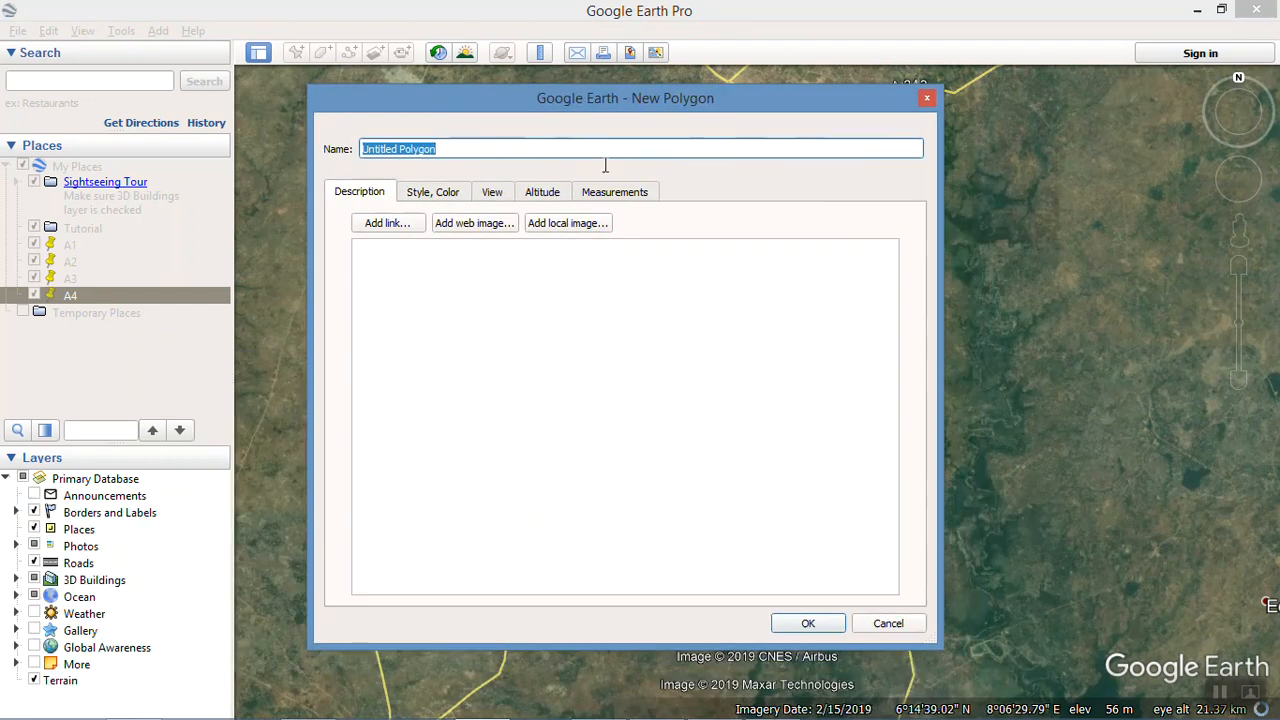
pyautogui.moveTo(455, 147); pyautogui.dragTo(360, 146)
pyautogui.write('TEST')
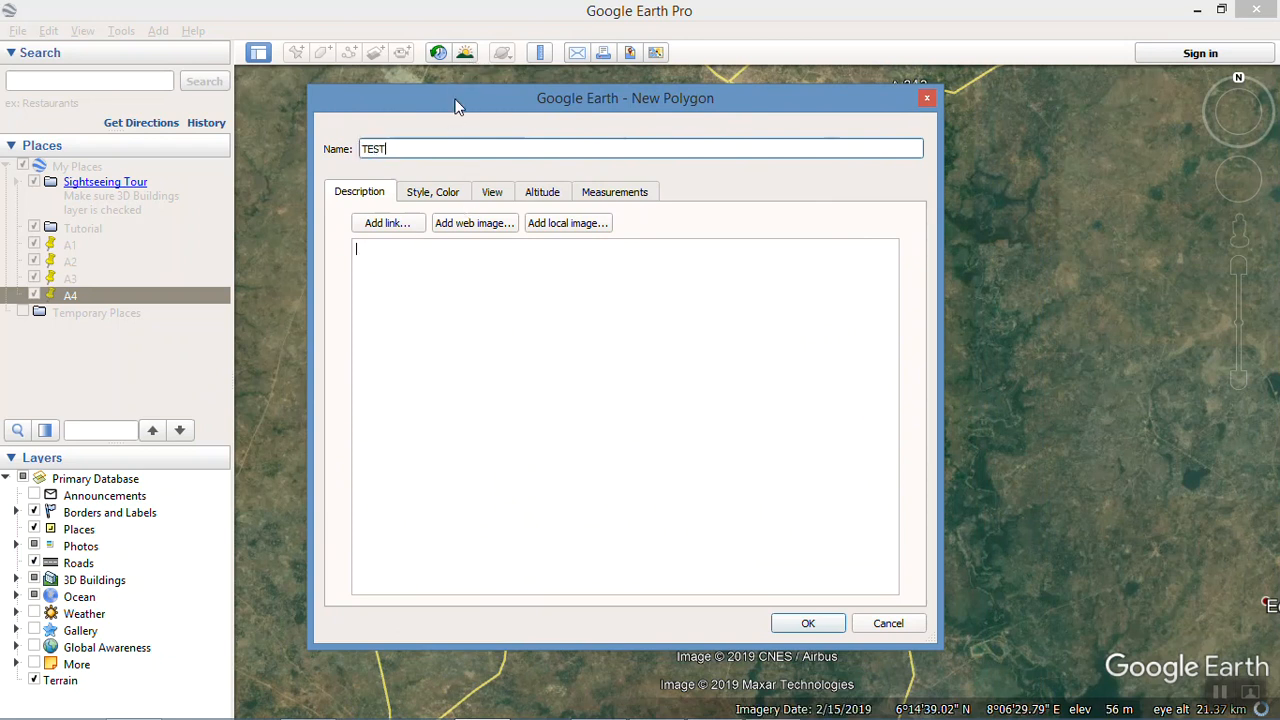
pyautogui.moveTo(455, 105); pyautogui.dragTo(524, 120)
# Step: Style the TEST polygon as Outlined with a dark red (#aa0000) line, increase the line width, and create it
pyautogui.click(508, 210)
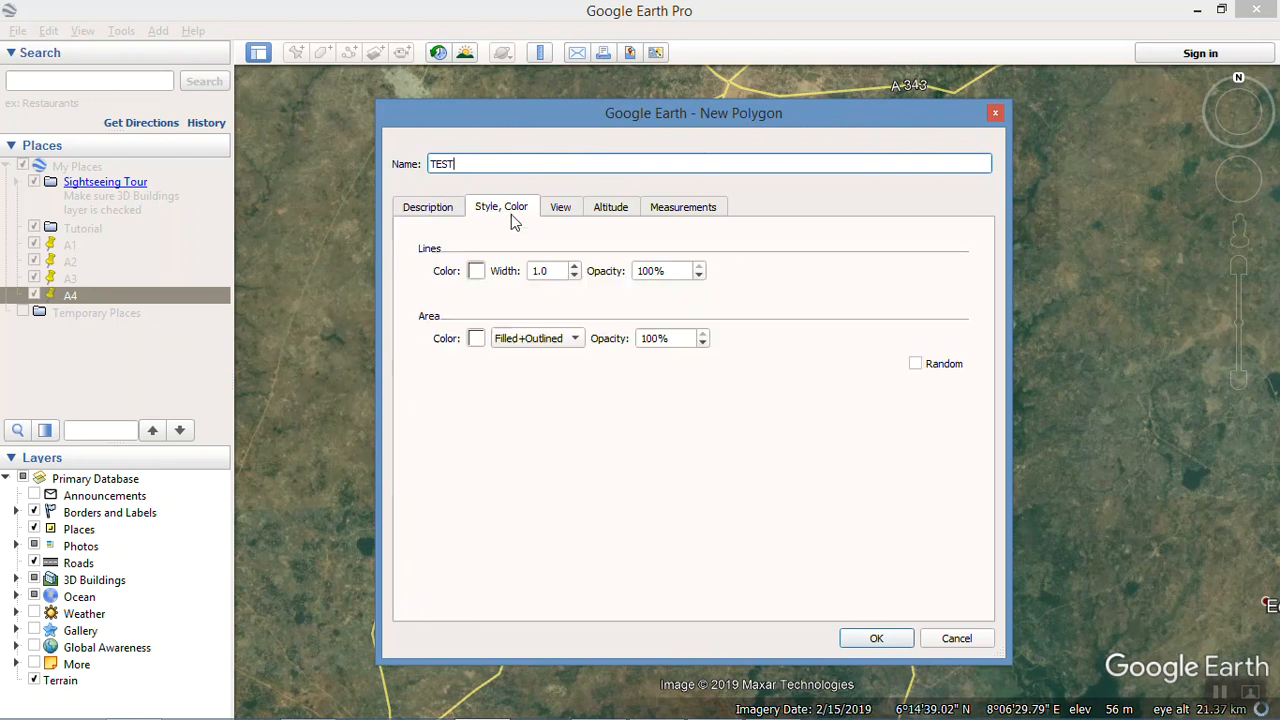
pyautogui.click(548, 340)
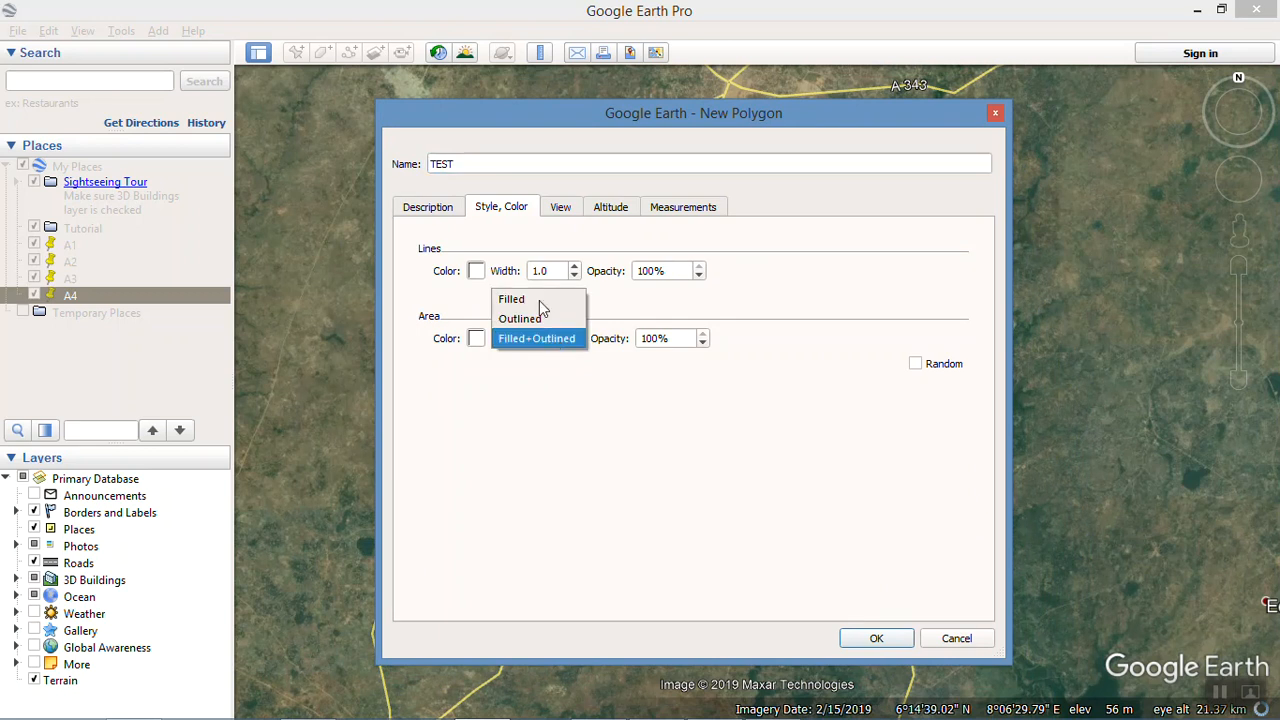
pyautogui.click(537, 317)
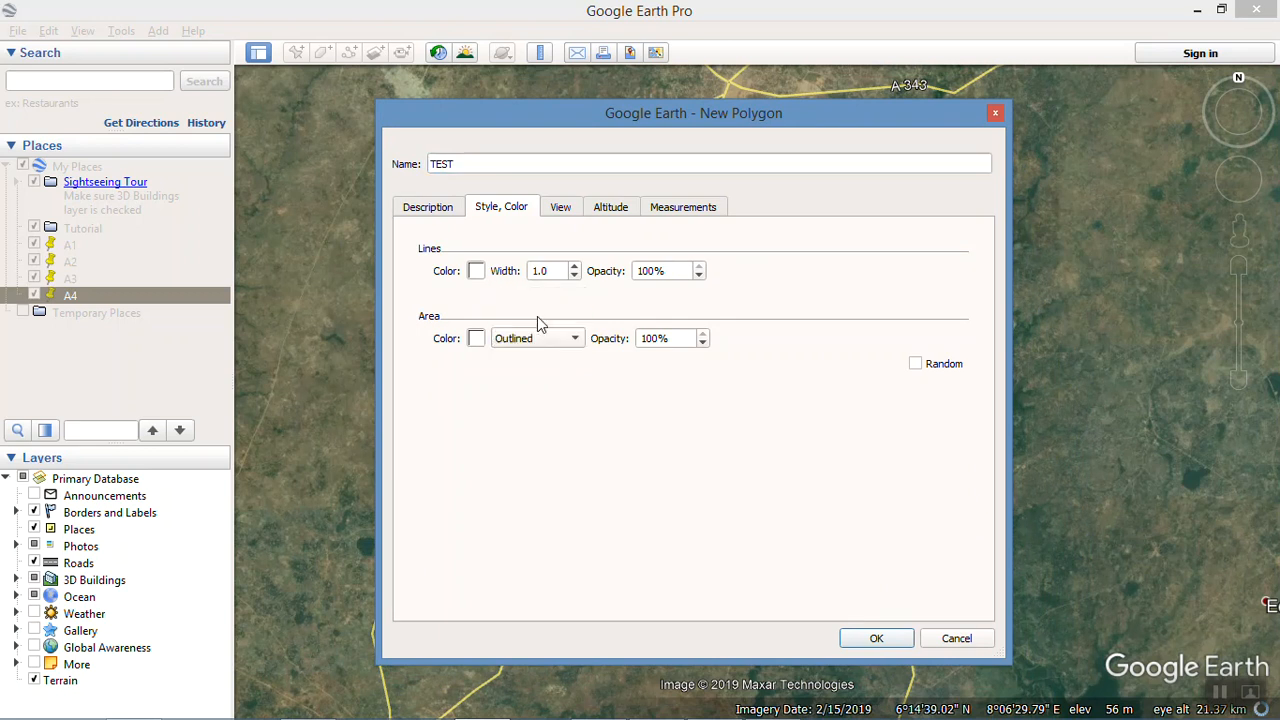
pyautogui.click(477, 272)
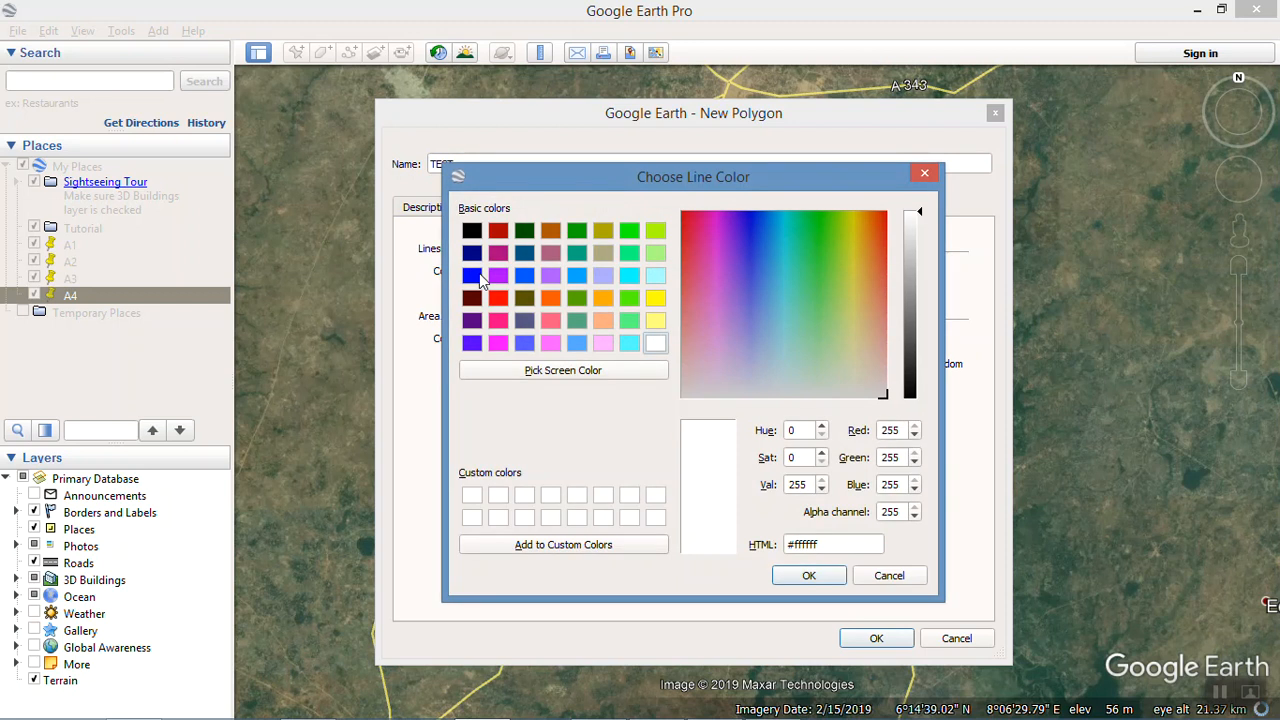
pyautogui.click(497, 232)
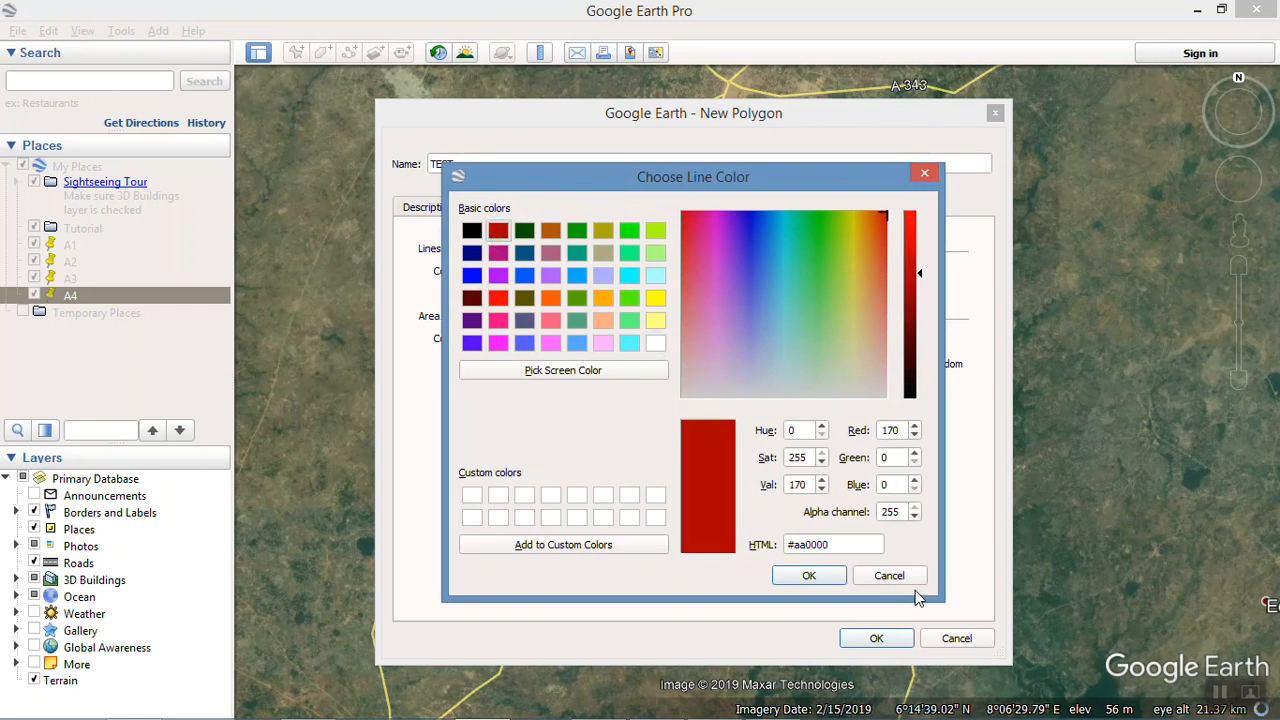
pyautogui.click(808, 582)
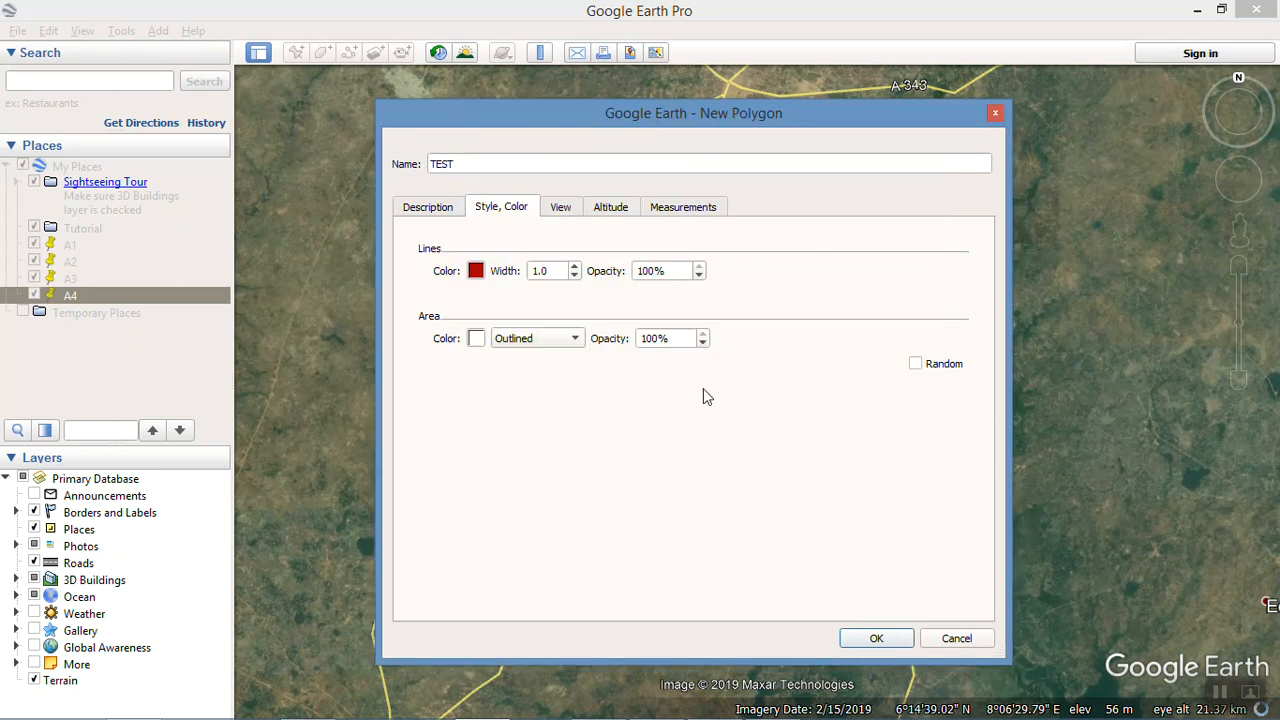
pyautogui.click(575, 267)
pyautogui.click(870, 638)
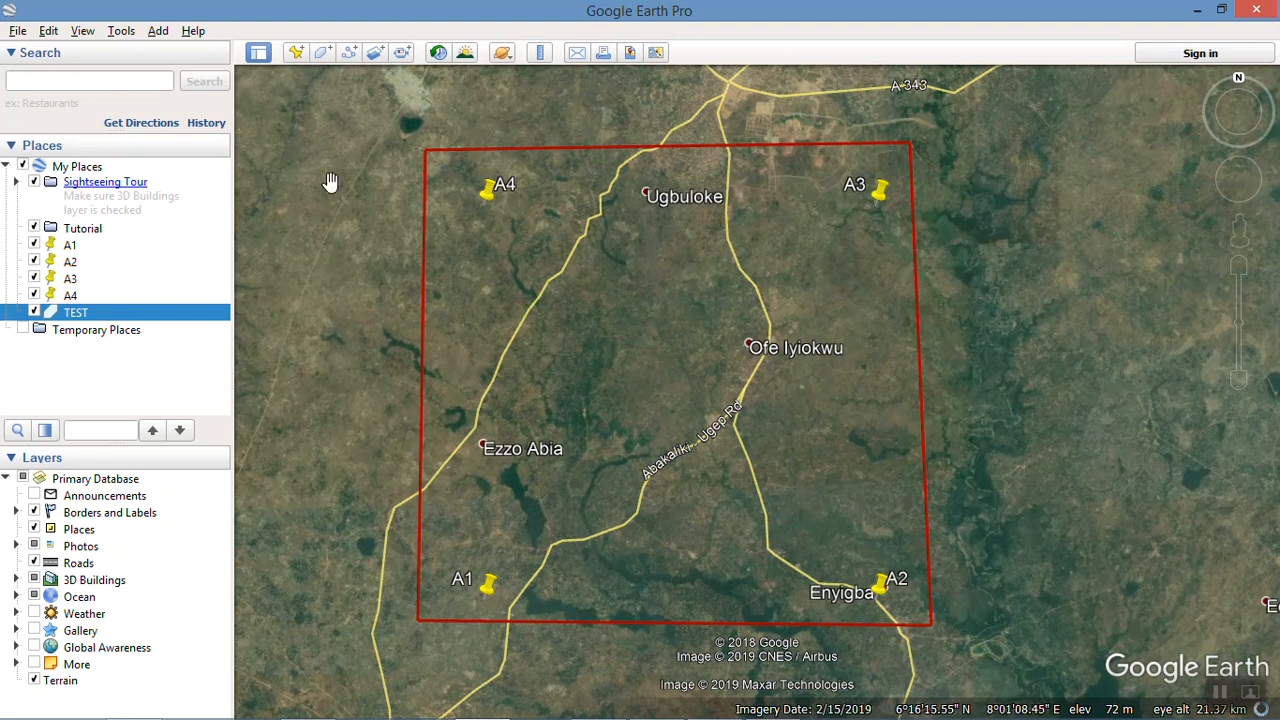
# Step: Reset the orientation of the map view over the TEST polygon
pyautogui.click(80, 31)
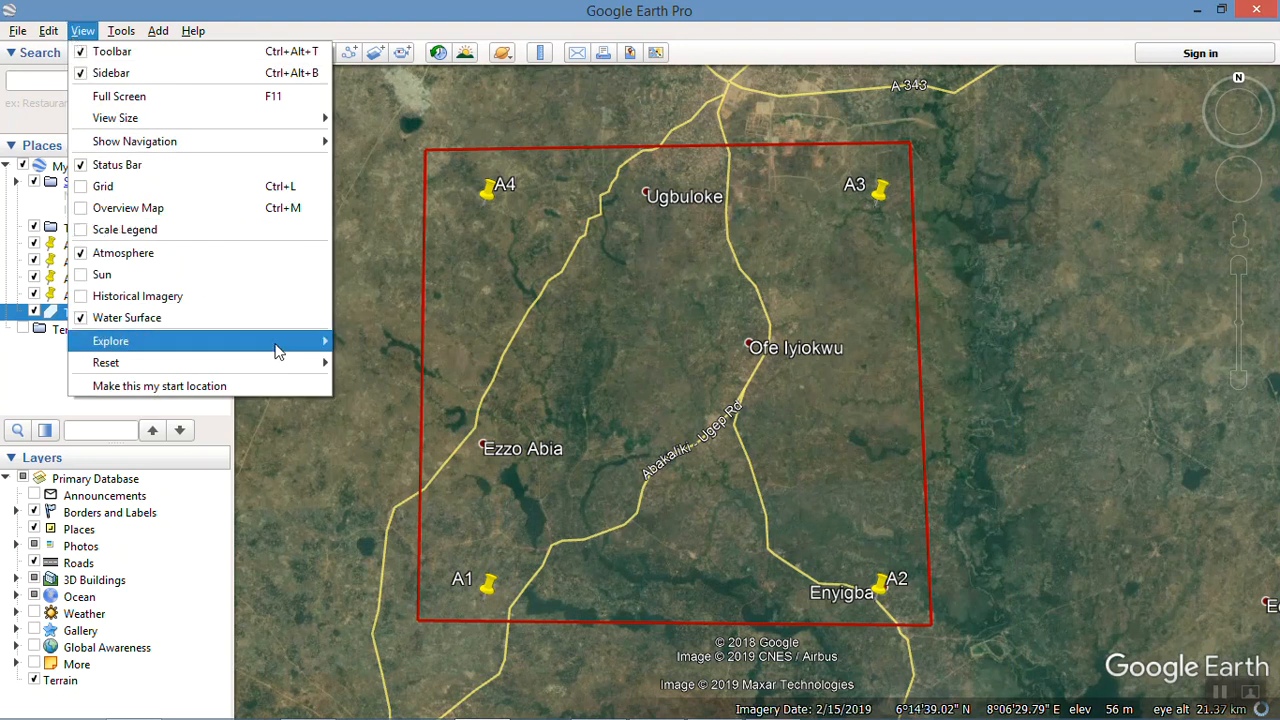
pyautogui.moveTo(305, 363)
pyautogui.click(365, 406)
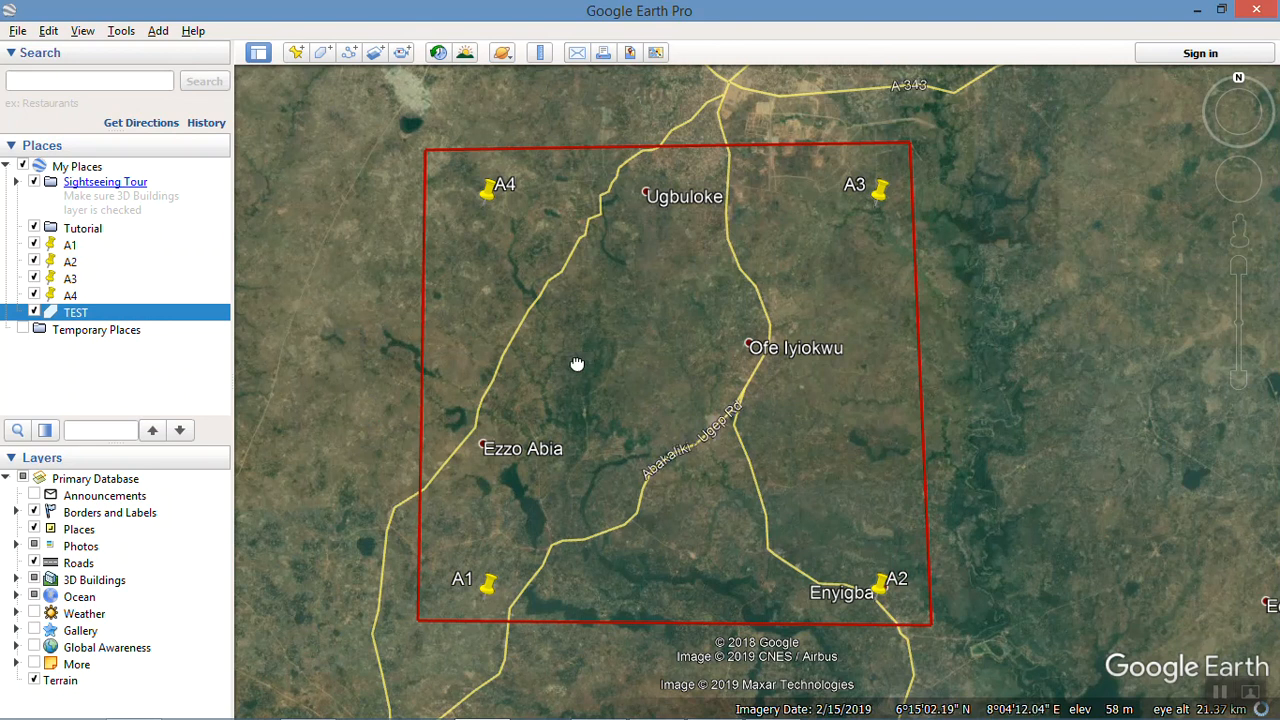
# Step: Start a new path, then narrow its dialog and move it clear of the TEST polygon
pyautogui.moveTo(626, 338); pyautogui.dragTo(608, 339)
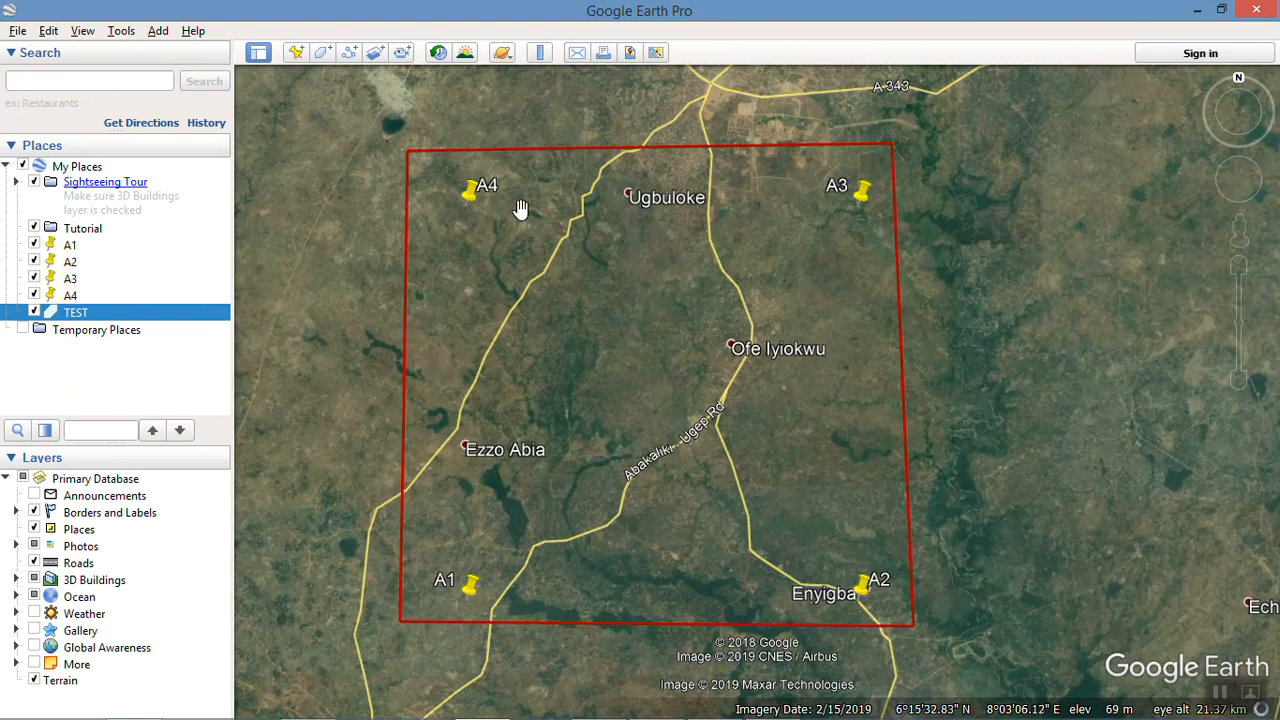
pyautogui.click(350, 53)
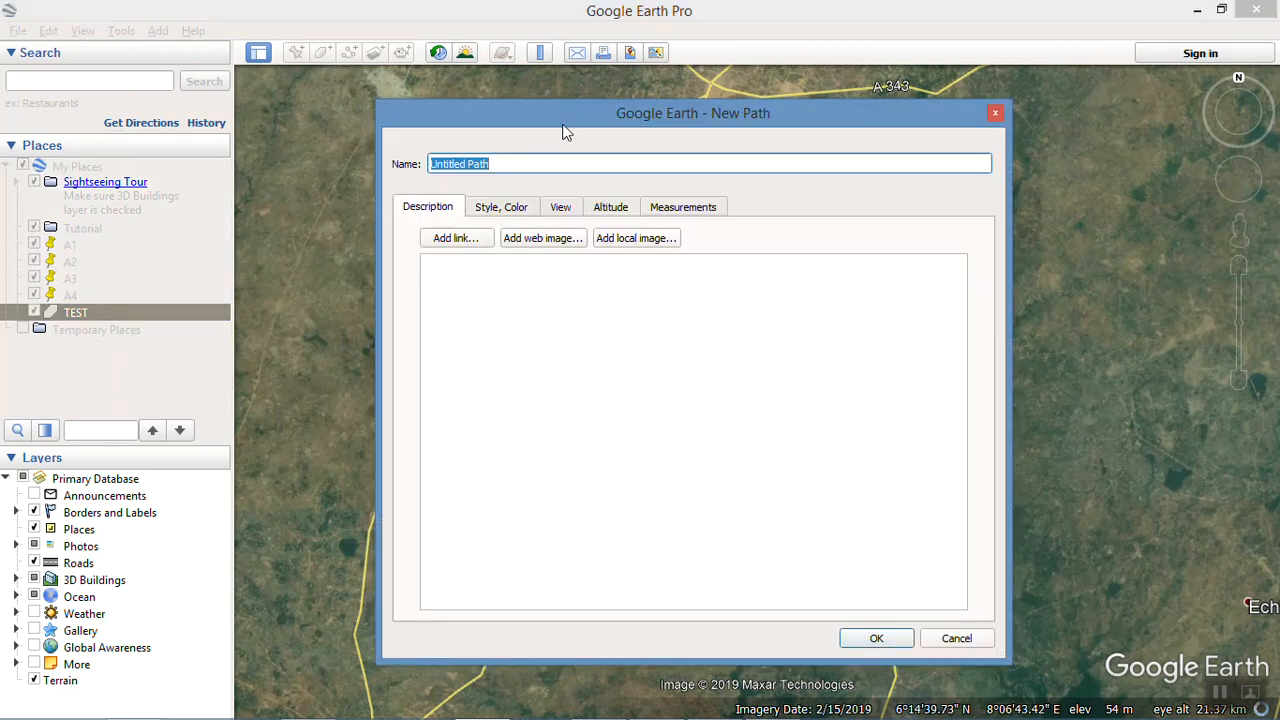
pyautogui.moveTo(755, 113); pyautogui.dragTo(595, 101)
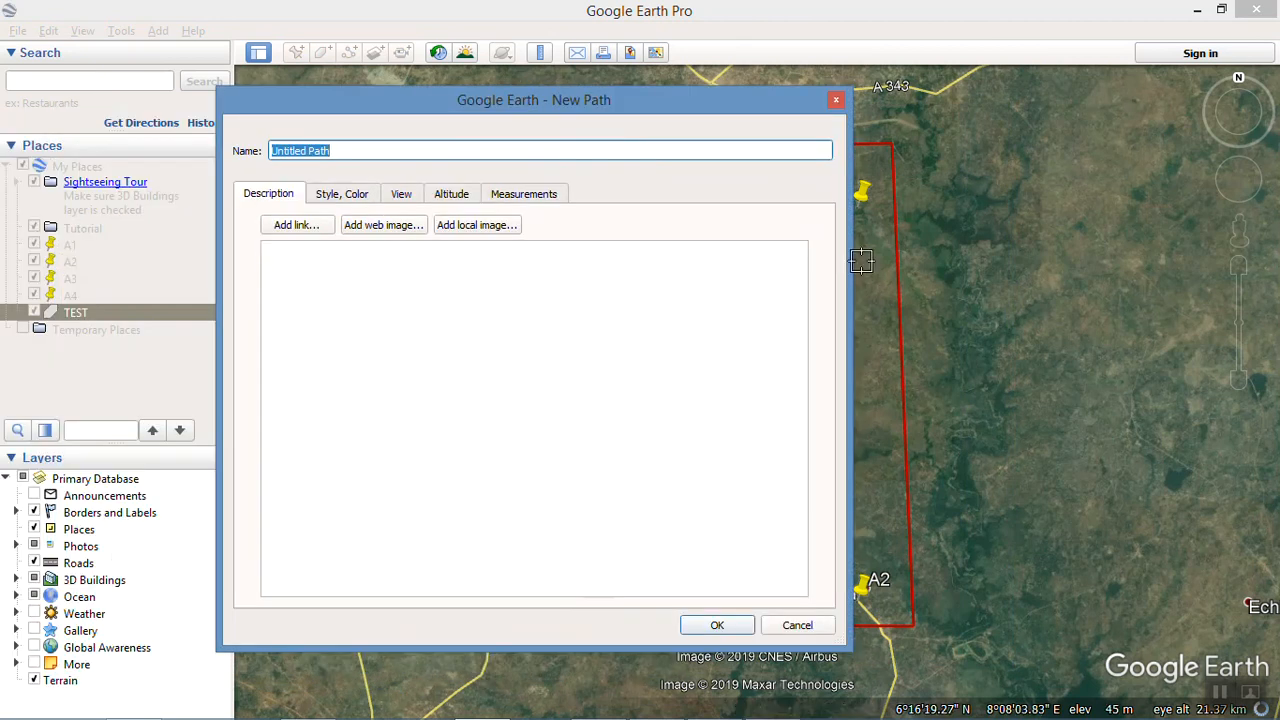
pyautogui.moveTo(851, 258); pyautogui.dragTo(590, 258)
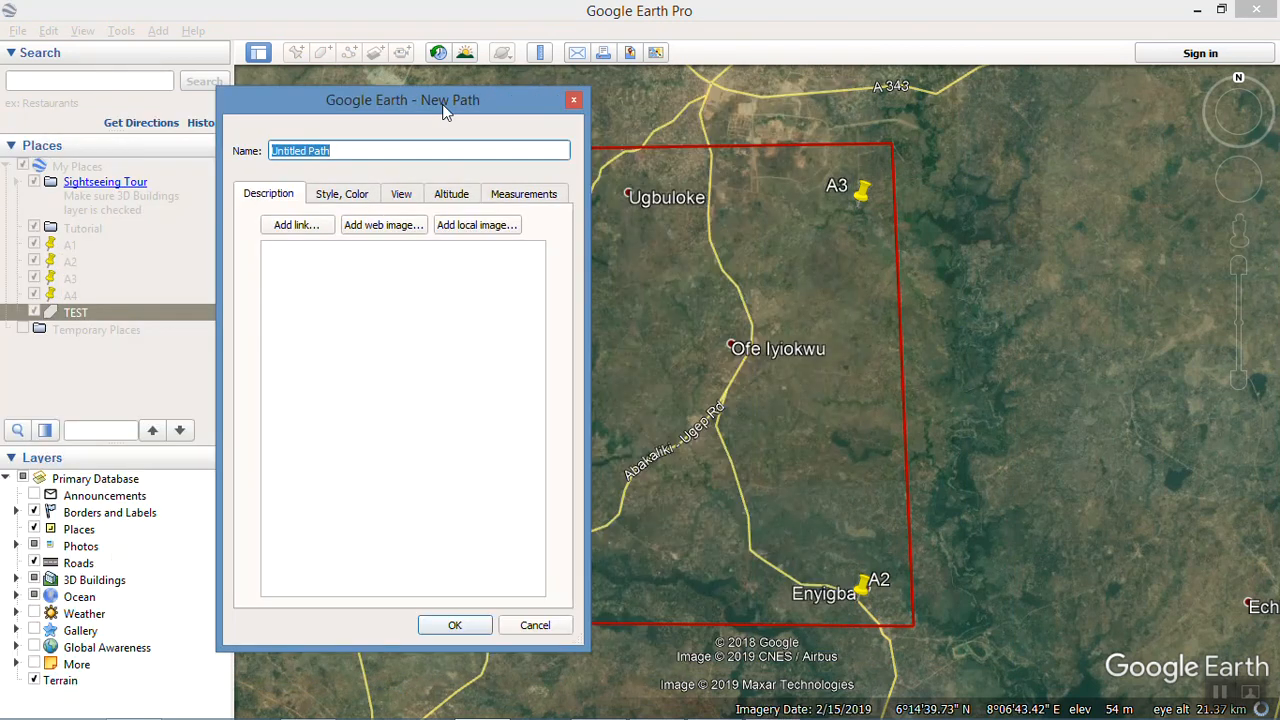
pyautogui.moveTo(445, 106); pyautogui.dragTo(194, 107)
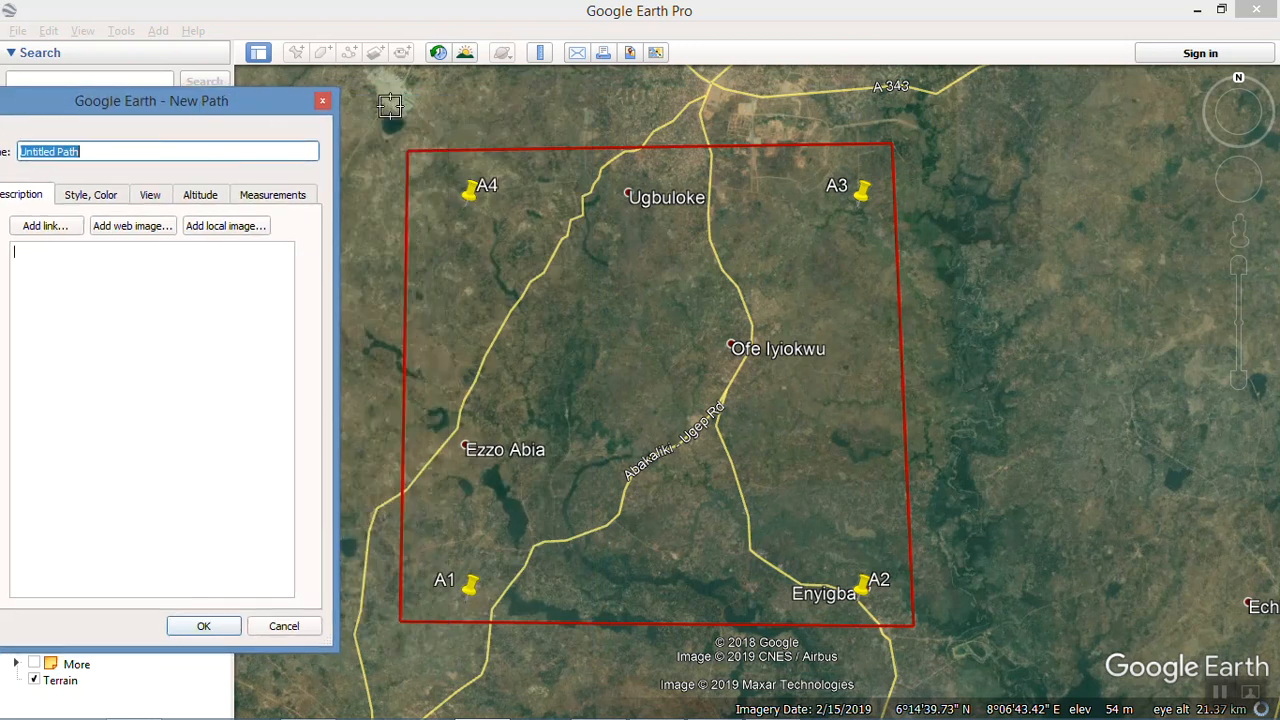
# Step: Draw the path freehand in dense east-west sweeps along the polygon's northern edge, between placemarks A4 and A3
pyautogui.click(414, 161)
pyautogui.moveTo(437, 165)
pyautogui.mouseDown()
pyautogui.moveTo(860, 153)
pyautogui.moveTo(678, 160)
pyautogui.moveTo(862, 165)
pyautogui.mouseUp()
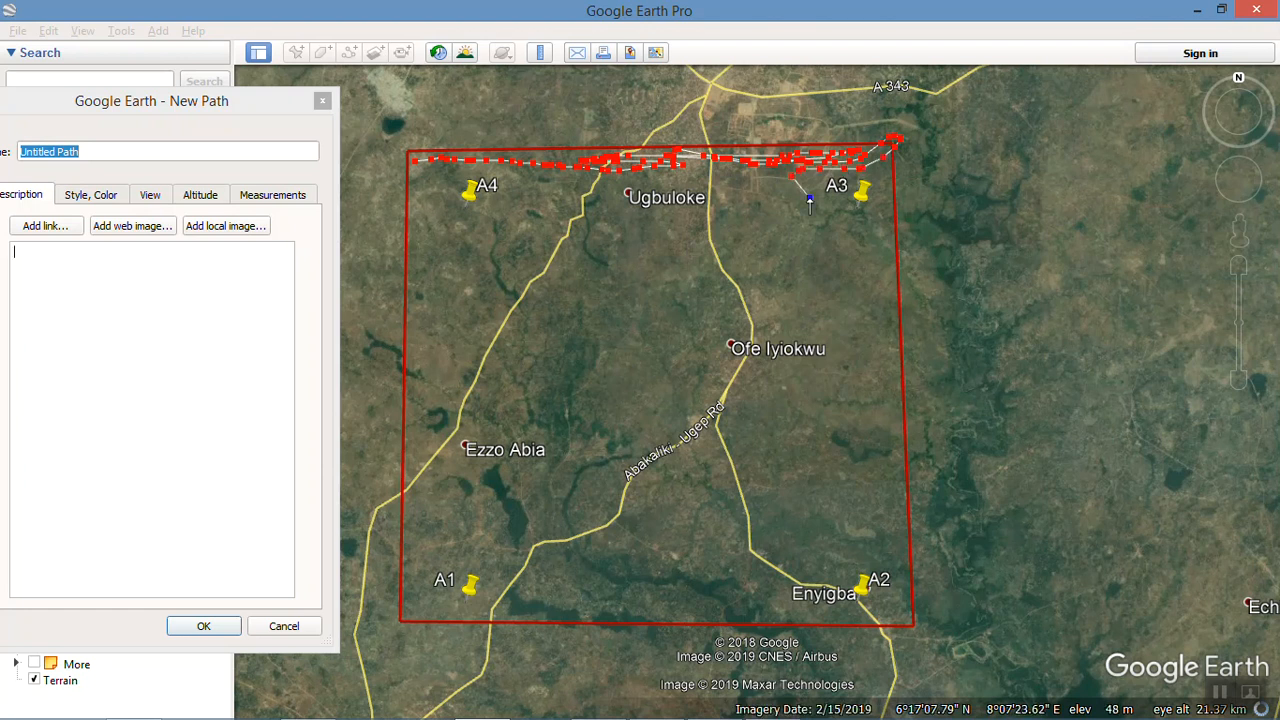
pyautogui.moveTo(724, 193)
pyautogui.mouseDown()
pyautogui.moveTo(680, 190)
pyautogui.moveTo(765, 162)
pyautogui.moveTo(636, 189)
pyautogui.moveTo(504, 178)
pyautogui.mouseUp()
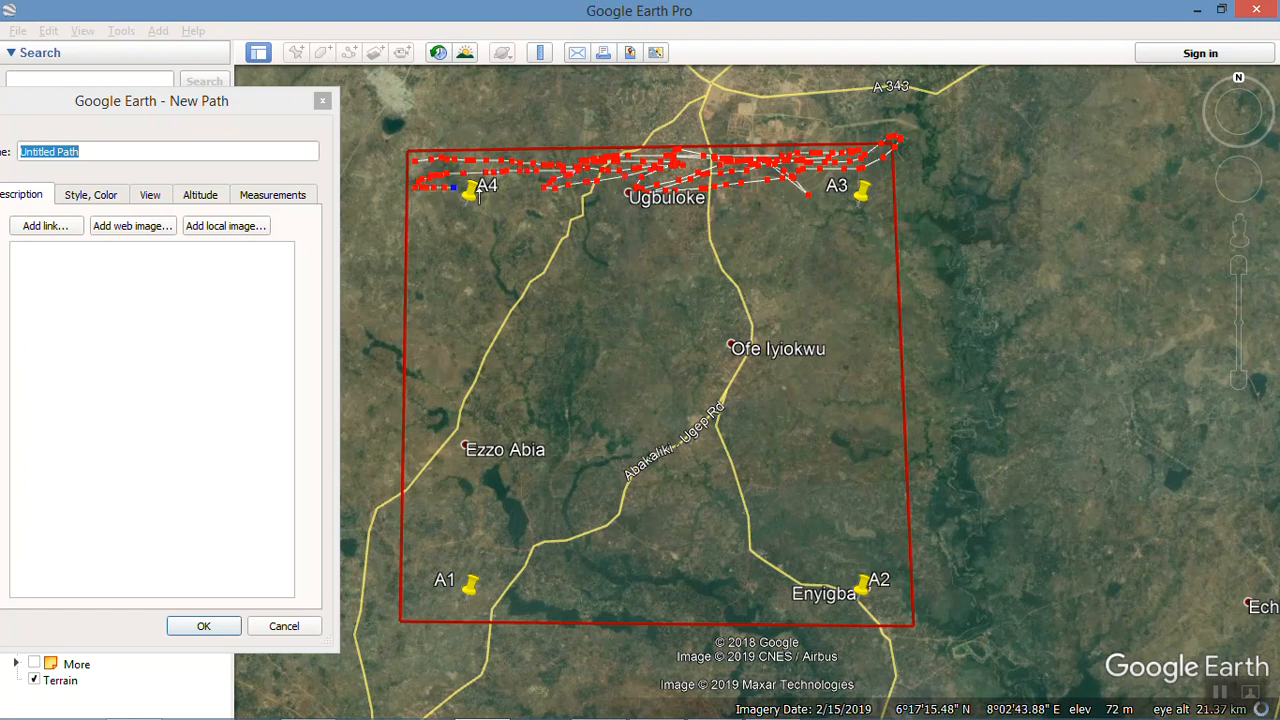
pyautogui.moveTo(540, 196); pyautogui.dragTo(454, 200)
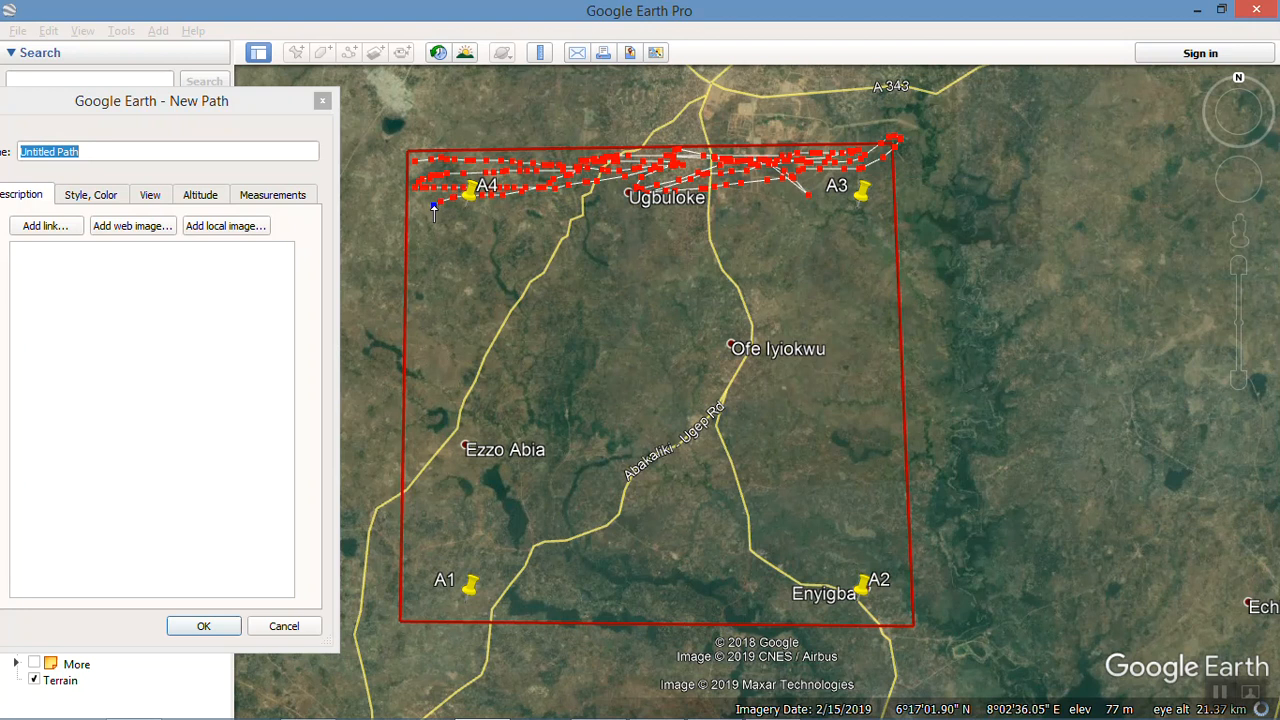
pyautogui.moveTo(615, 221); pyautogui.dragTo(736, 216)
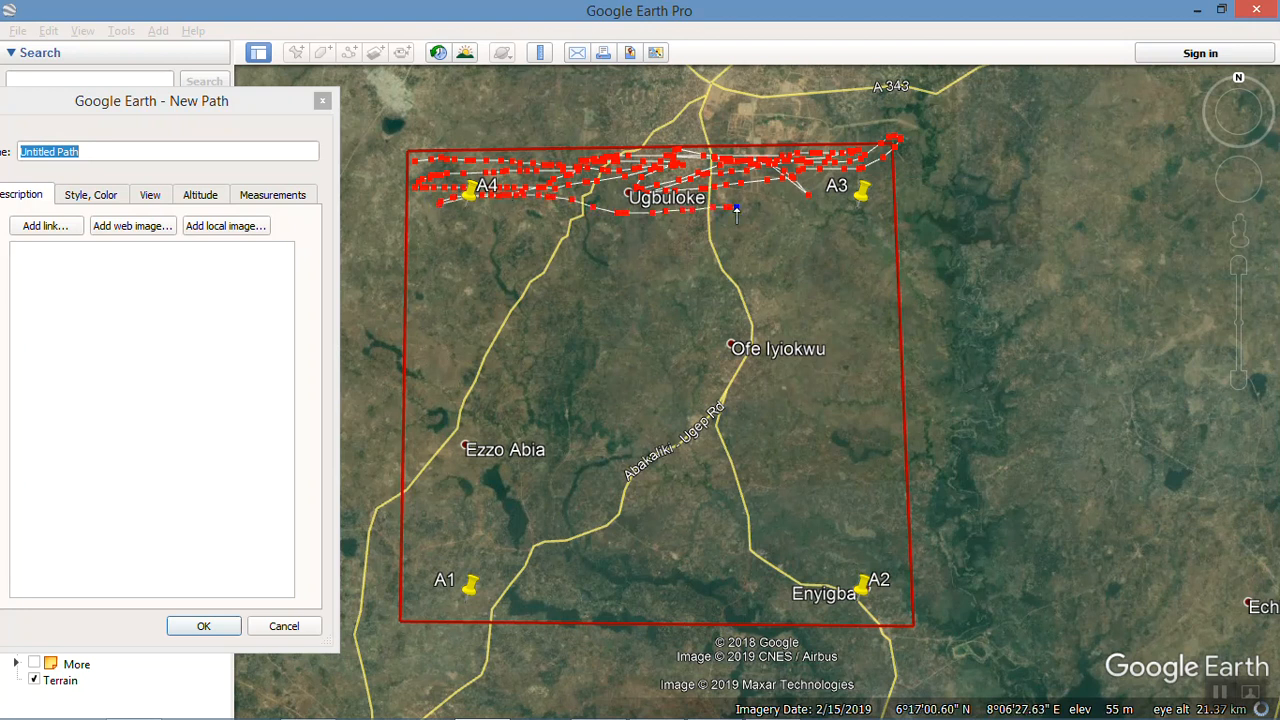
pyautogui.moveTo(863, 200); pyautogui.dragTo(877, 175)
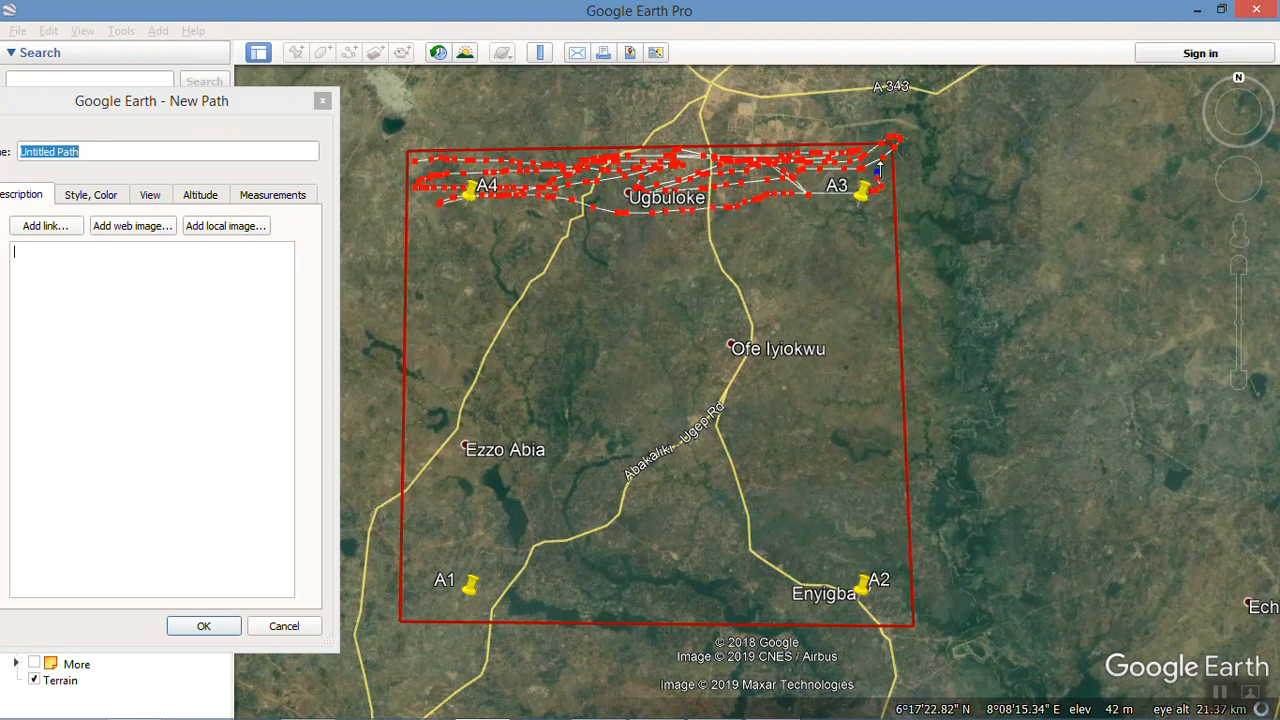
pyautogui.moveTo(837, 222)
pyautogui.mouseDown()
pyautogui.moveTo(760, 218)
pyautogui.moveTo(651, 245)
pyautogui.moveTo(708, 228)
pyautogui.moveTo(400, 218)
pyautogui.moveTo(575, 250)
pyautogui.moveTo(500, 240)
pyautogui.moveTo(445, 263)
pyautogui.mouseUp()
pyautogui.moveTo(536, 250); pyautogui.dragTo(667, 250)
pyautogui.moveTo(765, 250)
pyautogui.mouseDown()
pyautogui.moveTo(866, 260)
pyautogui.moveTo(695, 250)
pyautogui.moveTo(476, 280)
pyautogui.moveTo(787, 290)
pyautogui.moveTo(867, 275)
pyautogui.moveTo(886, 295)
pyautogui.moveTo(759, 292)
pyautogui.mouseUp()
pyautogui.moveTo(605, 300)
pyautogui.mouseDown()
pyautogui.moveTo(415, 314)
pyautogui.moveTo(681, 330)
pyautogui.moveTo(769, 312)
pyautogui.moveTo(634, 314)
pyautogui.moveTo(881, 308)
pyautogui.moveTo(887, 348)
pyautogui.moveTo(562, 340)
pyautogui.moveTo(646, 350)
pyautogui.mouseUp()
pyautogui.moveTo(567, 347)
pyautogui.mouseDown()
pyautogui.moveTo(431, 338)
pyautogui.moveTo(432, 362)
pyautogui.moveTo(531, 356)
pyautogui.moveTo(750, 377)
pyautogui.moveTo(671, 366)
pyautogui.mouseUp()
pyautogui.moveTo(761, 378)
pyautogui.mouseDown()
pyautogui.moveTo(885, 378)
pyautogui.moveTo(787, 395)
pyautogui.moveTo(611, 394)
pyautogui.moveTo(527, 378)
pyautogui.moveTo(535, 388)
pyautogui.moveTo(434, 392)
pyautogui.moveTo(422, 412)
pyautogui.moveTo(900, 408)
pyautogui.moveTo(538, 428)
pyautogui.moveTo(412, 458)
pyautogui.moveTo(498, 459)
pyautogui.mouseUp()
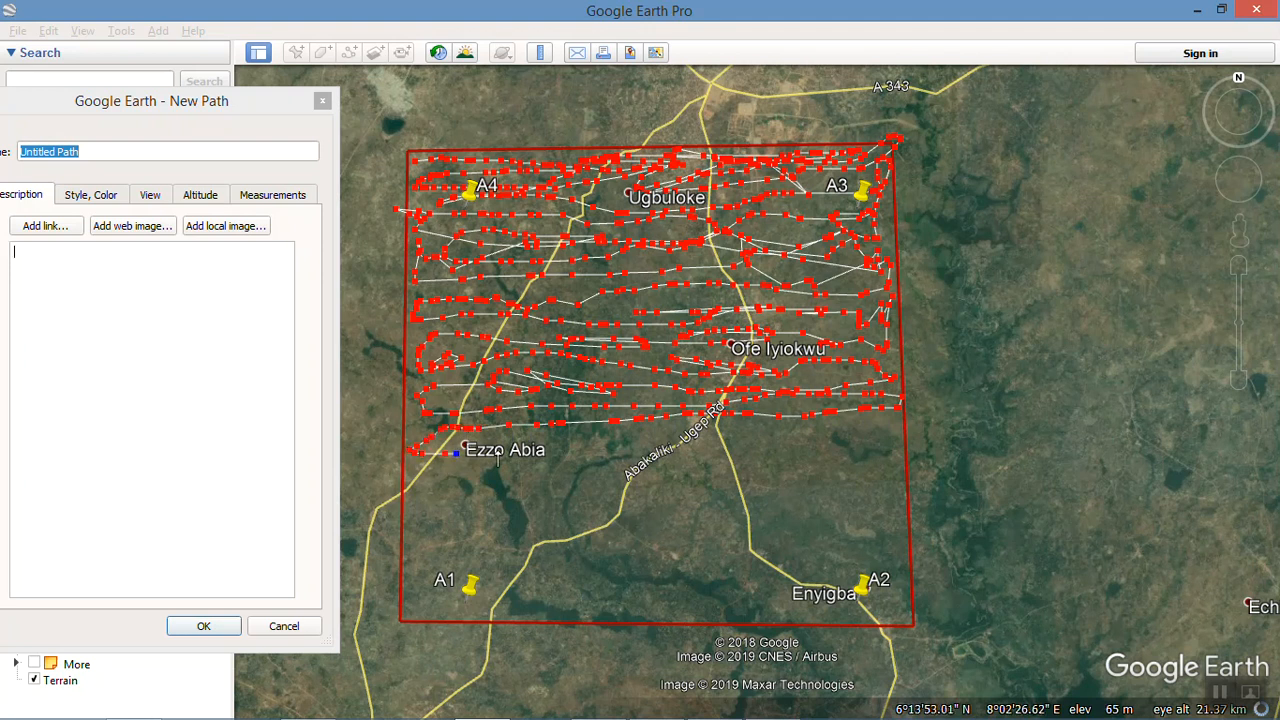
# Step: Extend the path's east-west rows from Ezzo Abia to the polygon's southern edge, ending just west of placemark A1
pyautogui.moveTo(578, 458)
pyautogui.mouseDown()
pyautogui.moveTo(694, 426)
pyautogui.moveTo(716, 388)
pyautogui.moveTo(727, 441)
pyautogui.mouseUp()
pyautogui.moveTo(826, 425)
pyautogui.mouseDown()
pyautogui.moveTo(870, 420)
pyautogui.moveTo(896, 440)
pyautogui.moveTo(892, 460)
pyautogui.moveTo(409, 474)
pyautogui.moveTo(628, 495)
pyautogui.moveTo(887, 482)
pyautogui.mouseUp()
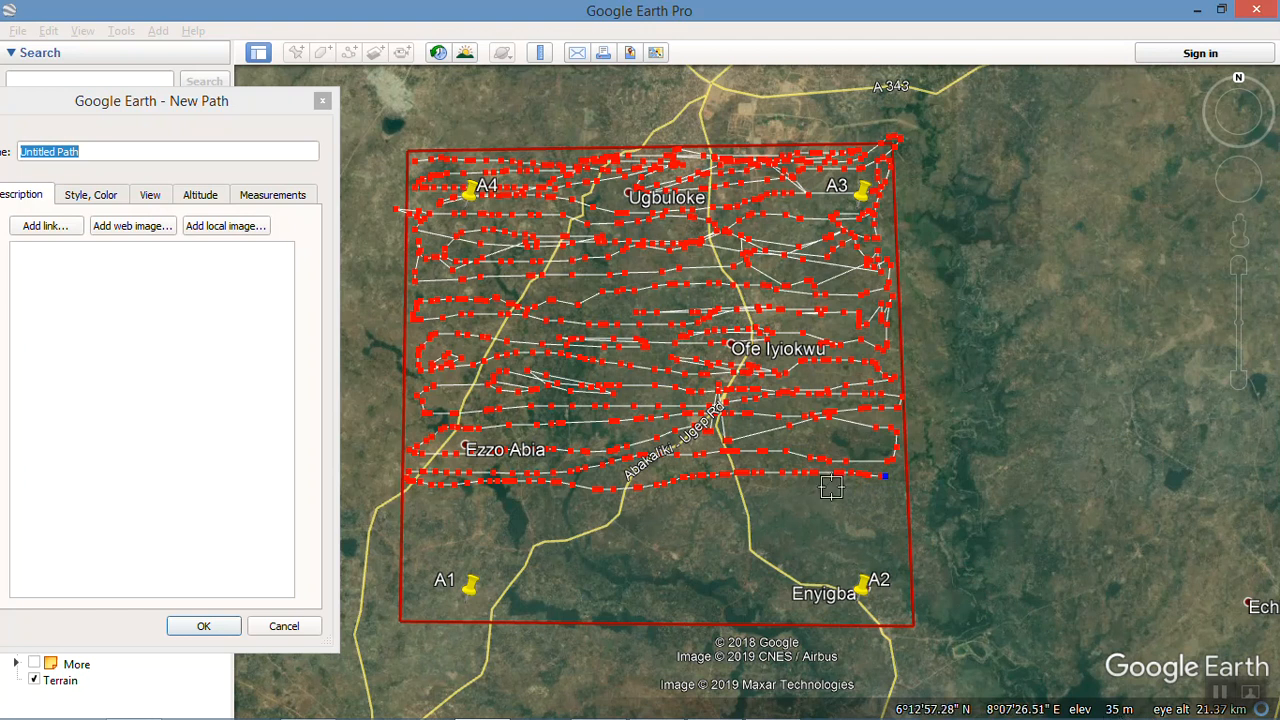
pyautogui.click(888, 494)
pyautogui.click(863, 495)
pyautogui.moveTo(840, 498)
pyautogui.mouseDown()
pyautogui.moveTo(727, 479)
pyautogui.moveTo(613, 504)
pyautogui.moveTo(413, 516)
pyautogui.moveTo(485, 527)
pyautogui.moveTo(891, 519)
pyautogui.moveTo(901, 533)
pyautogui.moveTo(571, 550)
pyautogui.mouseUp()
pyautogui.moveTo(492, 545)
pyautogui.mouseDown()
pyautogui.moveTo(464, 548)
pyautogui.moveTo(588, 565)
pyautogui.moveTo(865, 548)
pyautogui.moveTo(865, 585)
pyautogui.moveTo(689, 574)
pyautogui.moveTo(511, 585)
pyautogui.mouseUp()
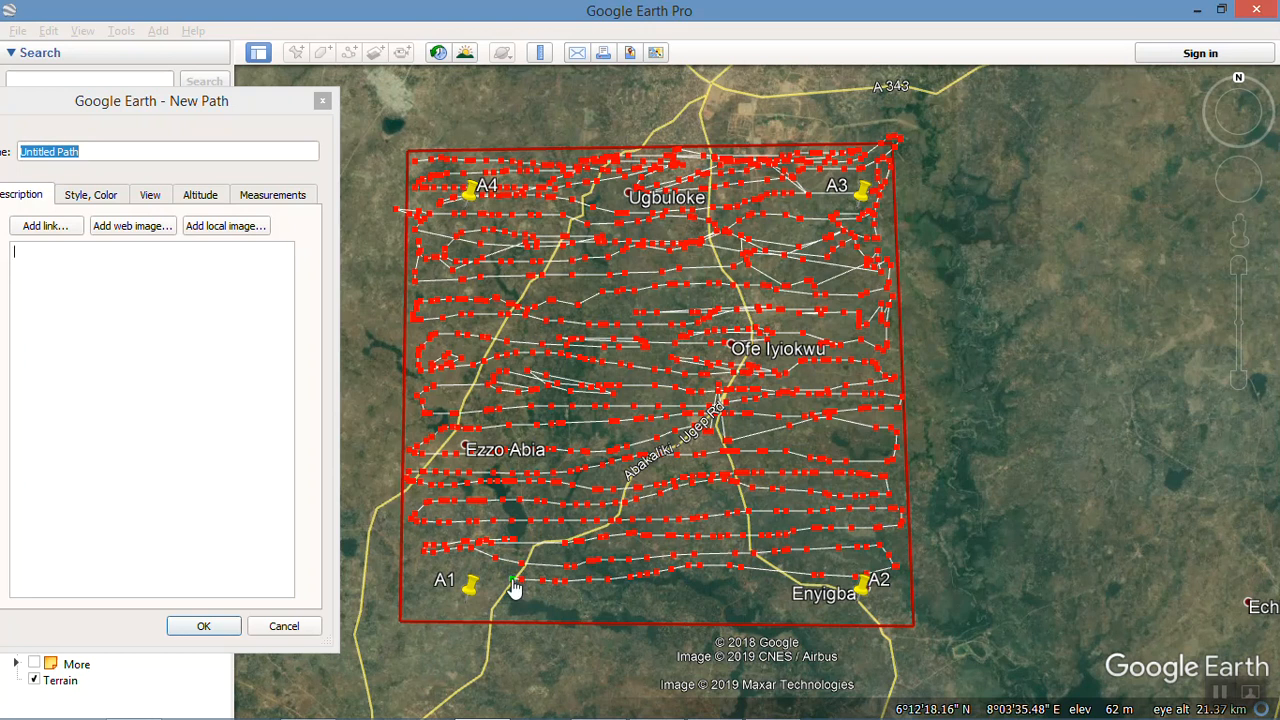
pyautogui.moveTo(503, 578)
pyautogui.mouseDown()
pyautogui.moveTo(445, 592)
pyautogui.moveTo(500, 607)
pyautogui.moveTo(765, 600)
pyautogui.mouseUp()
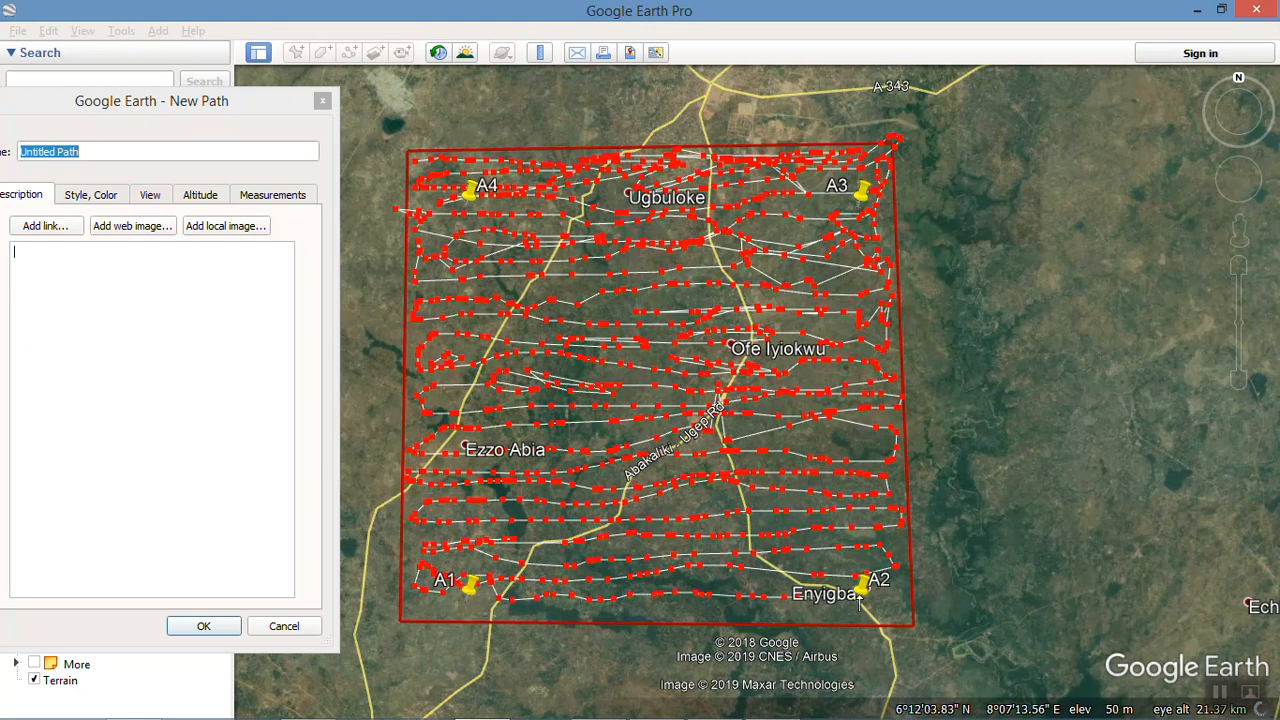
pyautogui.moveTo(888, 616)
pyautogui.mouseDown()
pyautogui.moveTo(449, 630)
pyautogui.moveTo(418, 622)
pyautogui.moveTo(410, 577)
pyautogui.mouseUp()
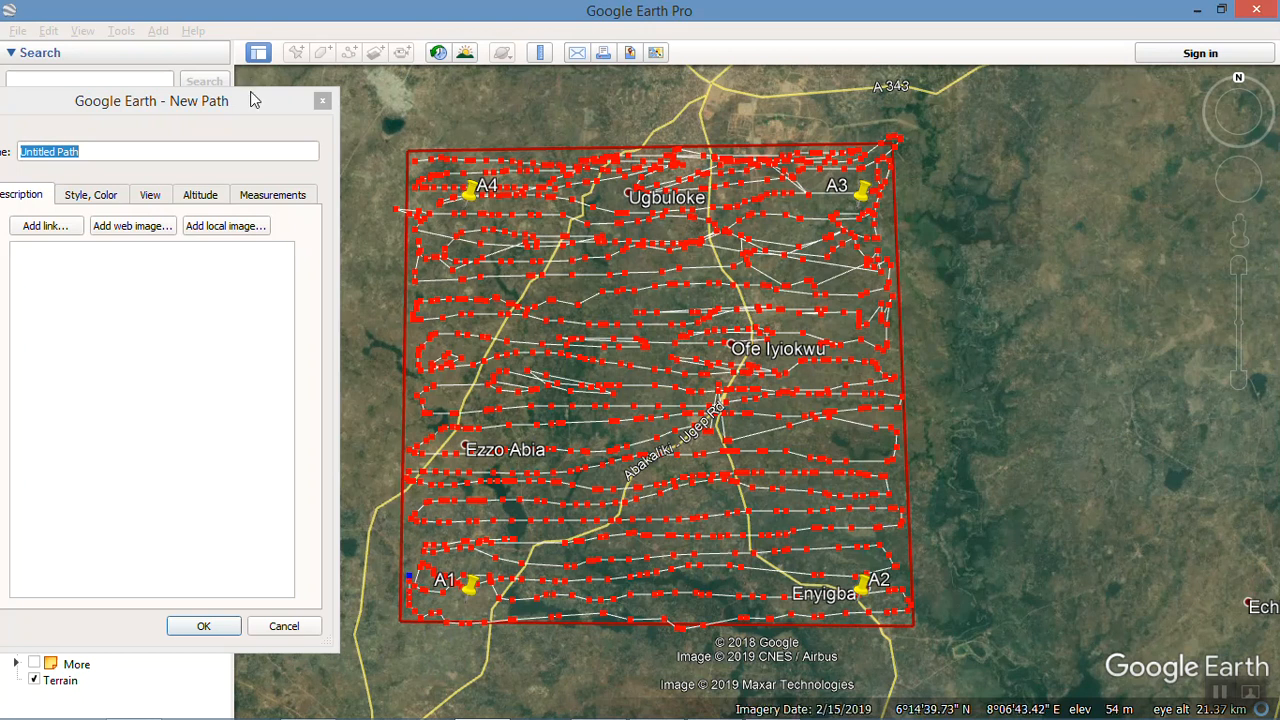
# Step: Bring the path's dialog back into full view, name the path DEMT and create it
pyautogui.moveTo(278, 101); pyautogui.dragTo(648, 80)
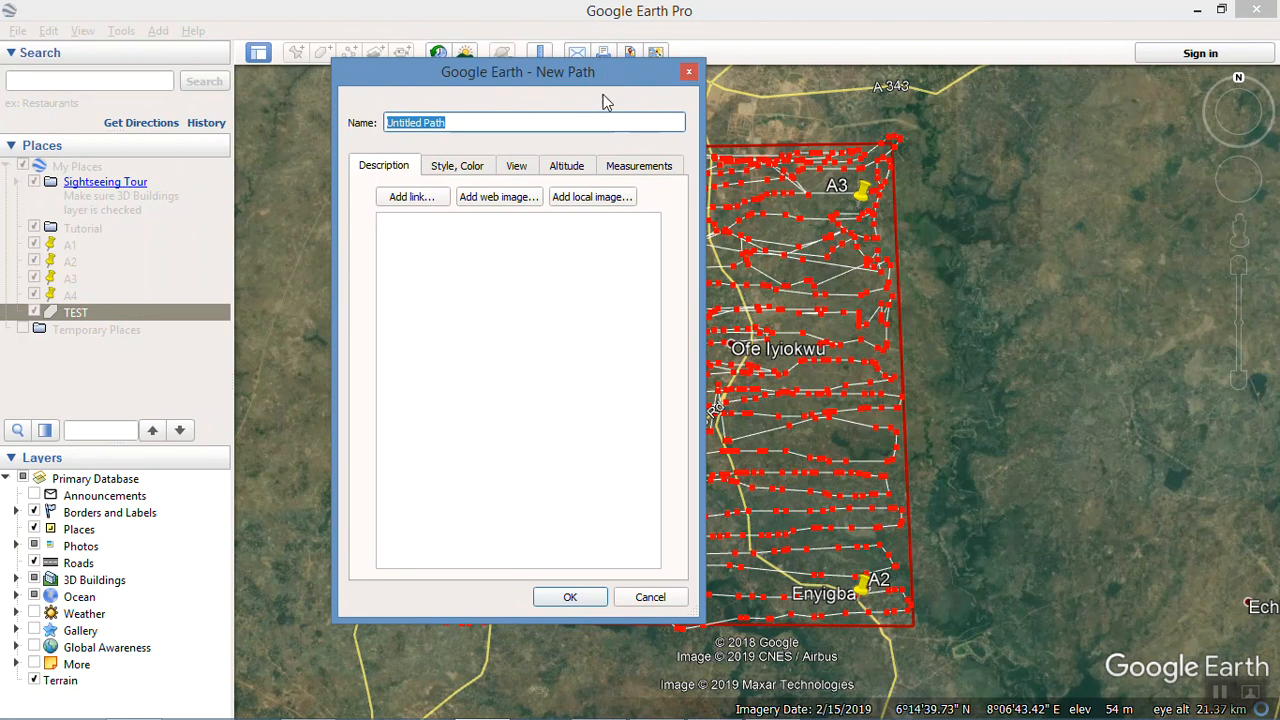
pyautogui.write('DEMT')
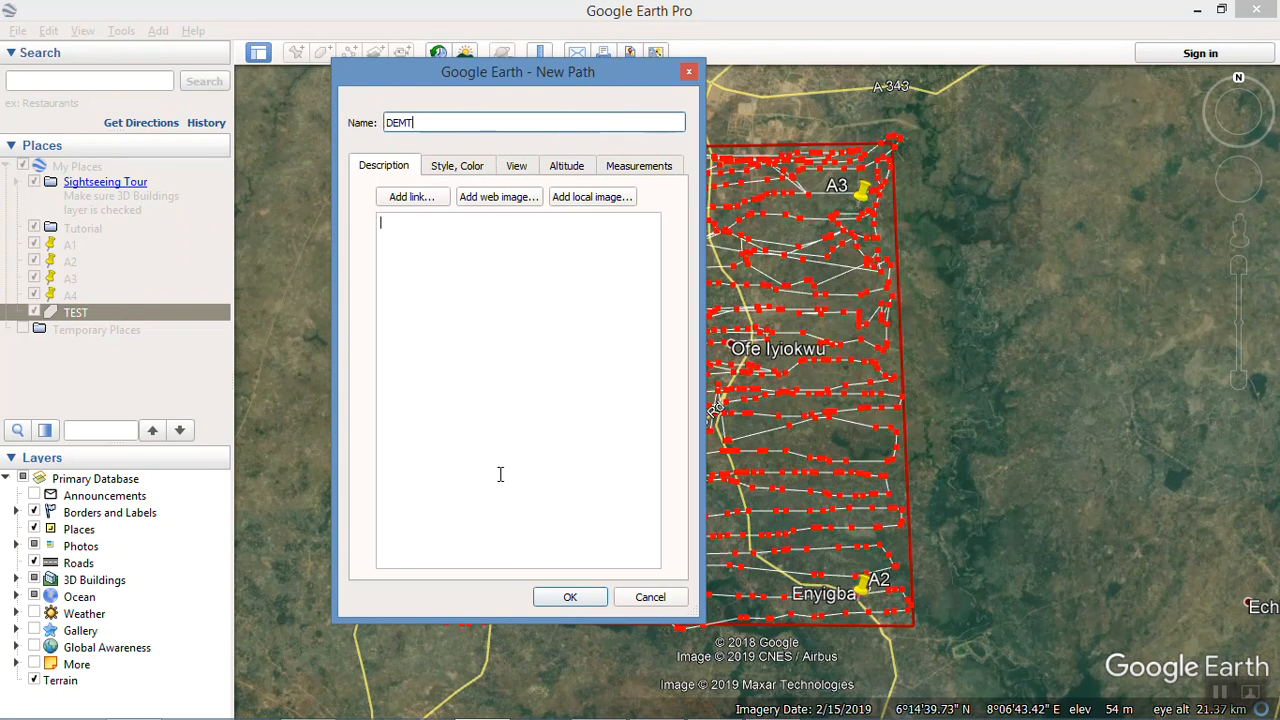
pyautogui.click(570, 597)
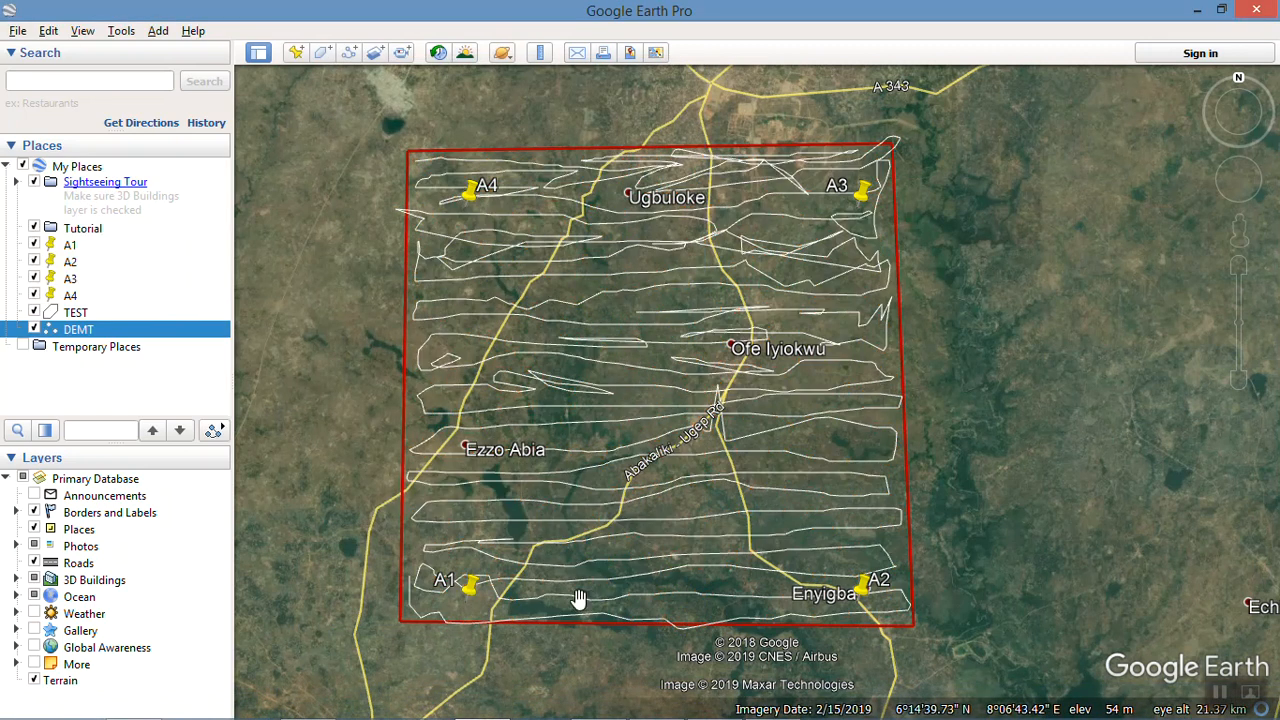
# Step: Save the DEMT path to the Desktop as a KML file named DEMT
pyautogui.rightClick(77, 334)
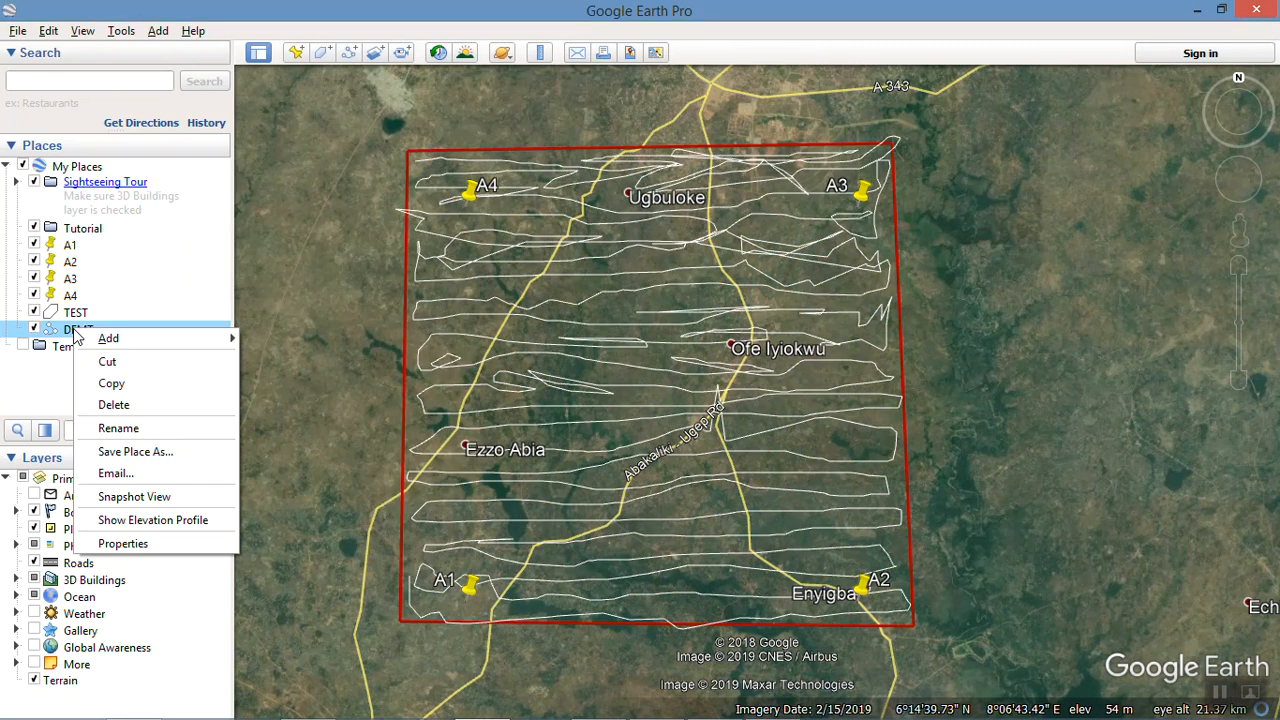
pyautogui.click(170, 454)
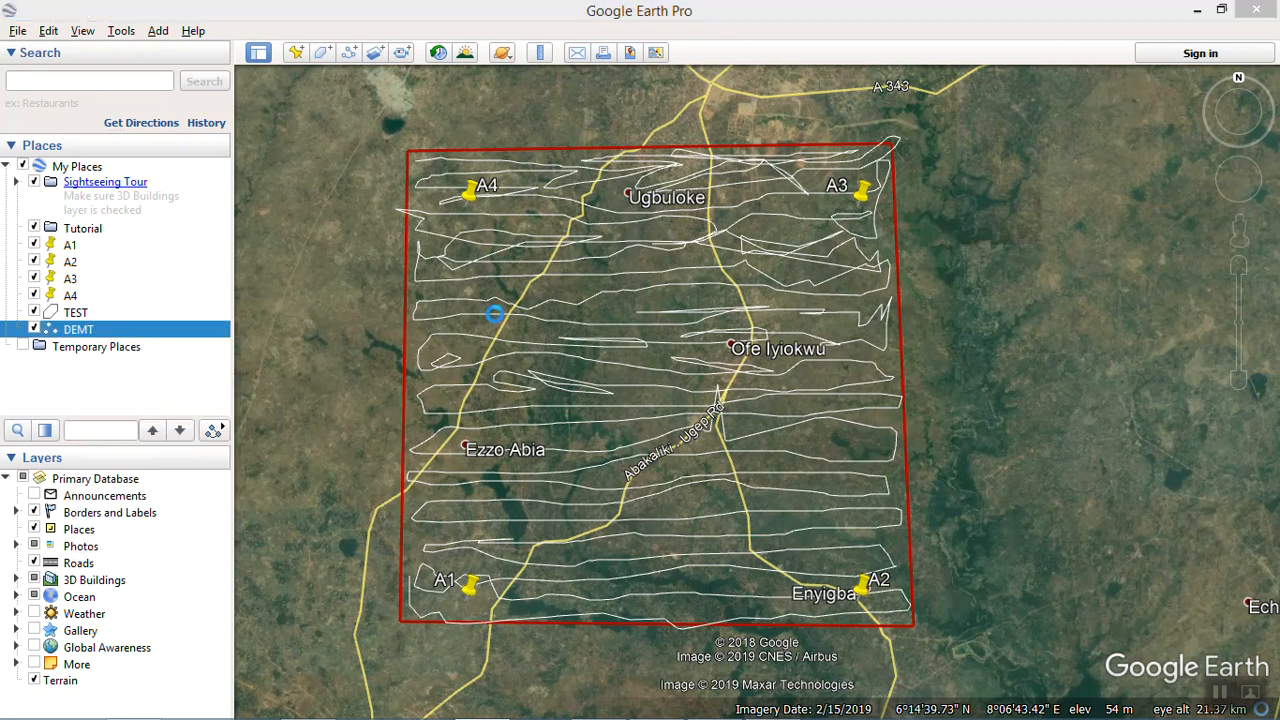
pyautogui.click(304, 406)
pyautogui.click(302, 431)
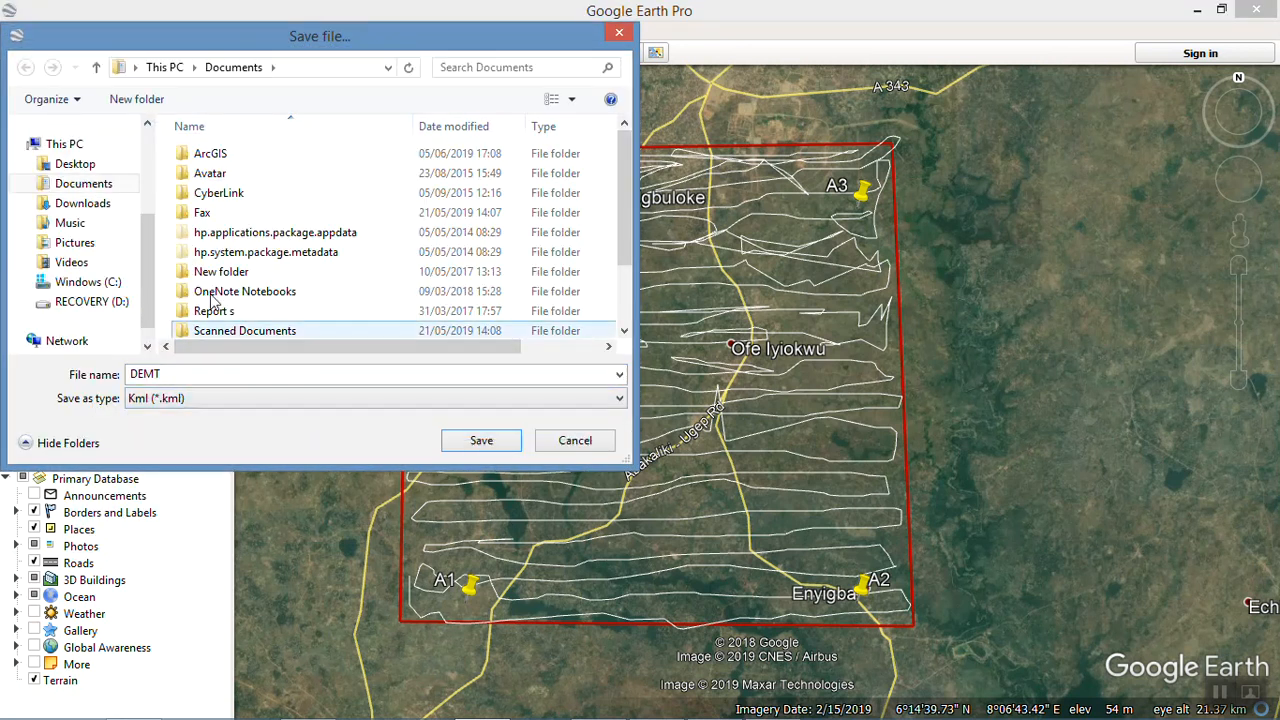
pyautogui.click(74, 164)
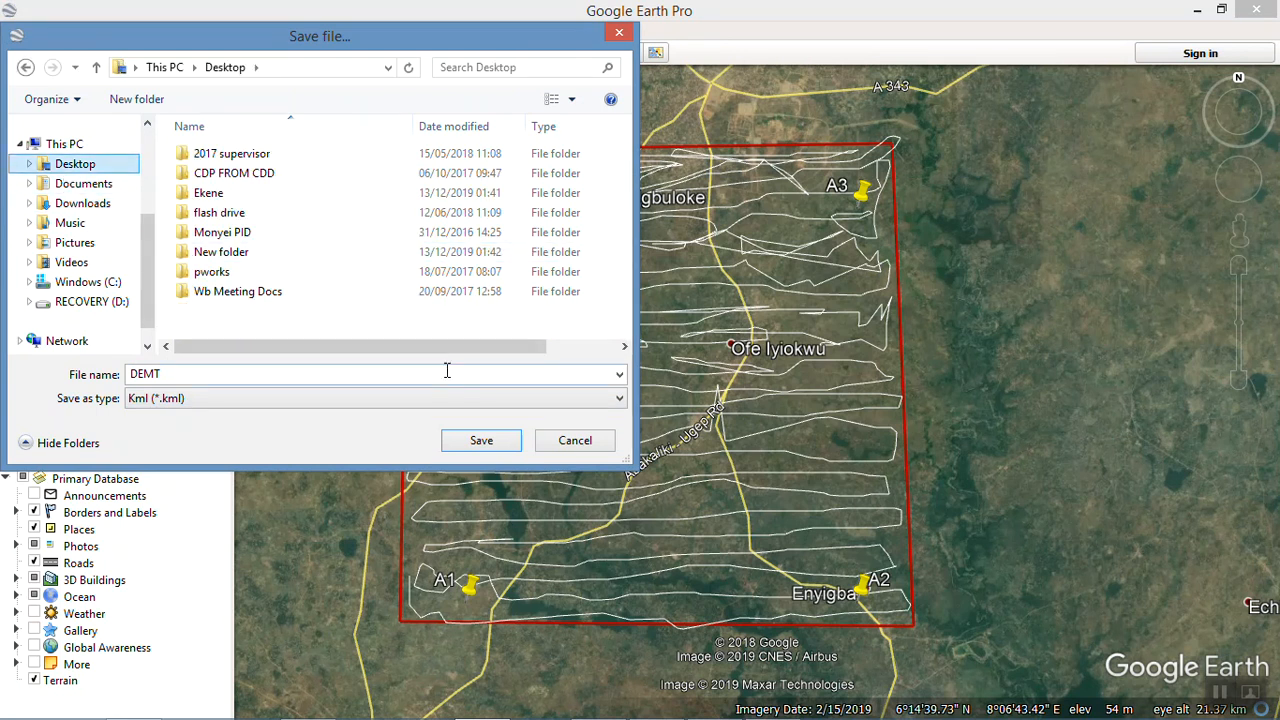
pyautogui.click(481, 441)
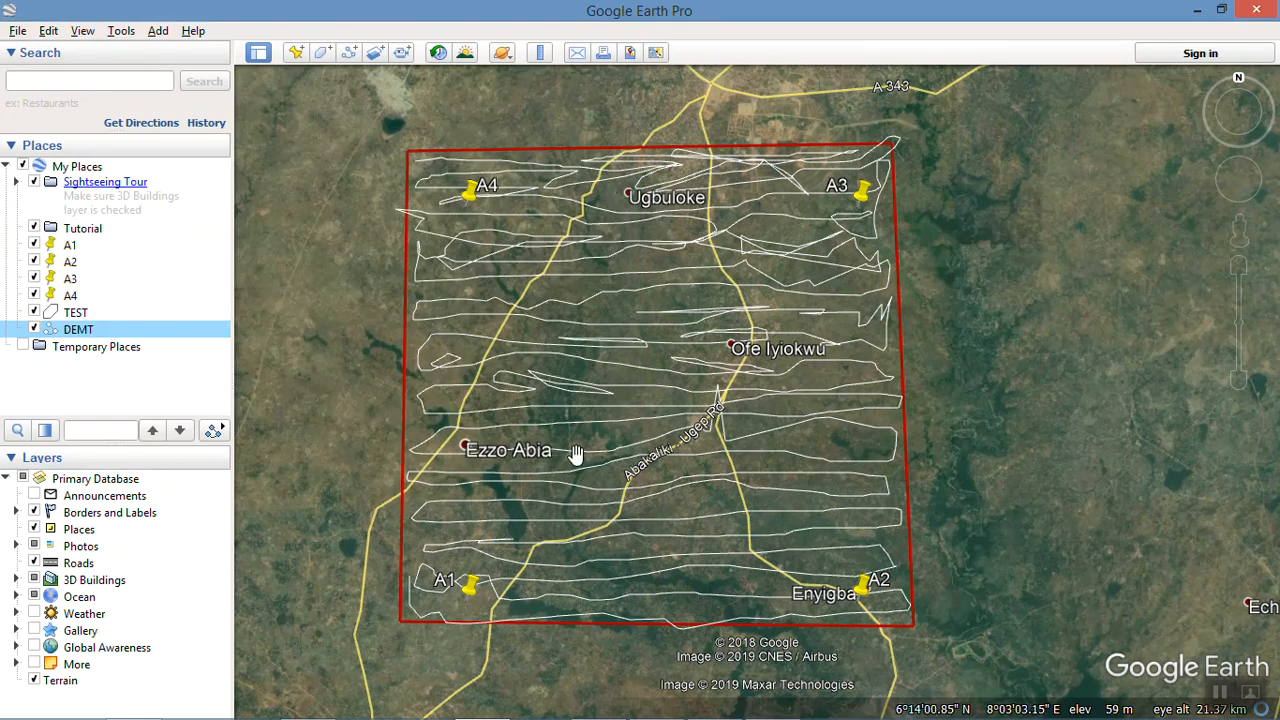
# Step: Switch to TCX Converter and set its interface language to English
pyautogui.moveTo(948, 714)
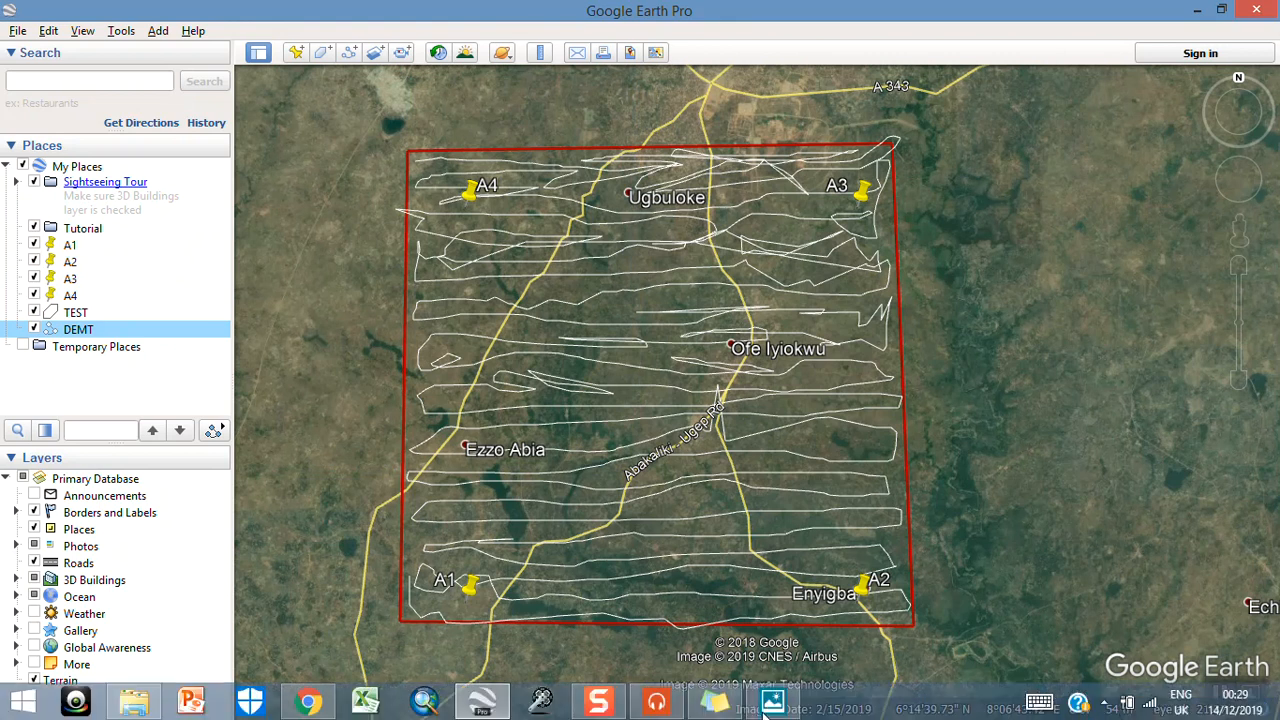
pyautogui.click(535, 705)
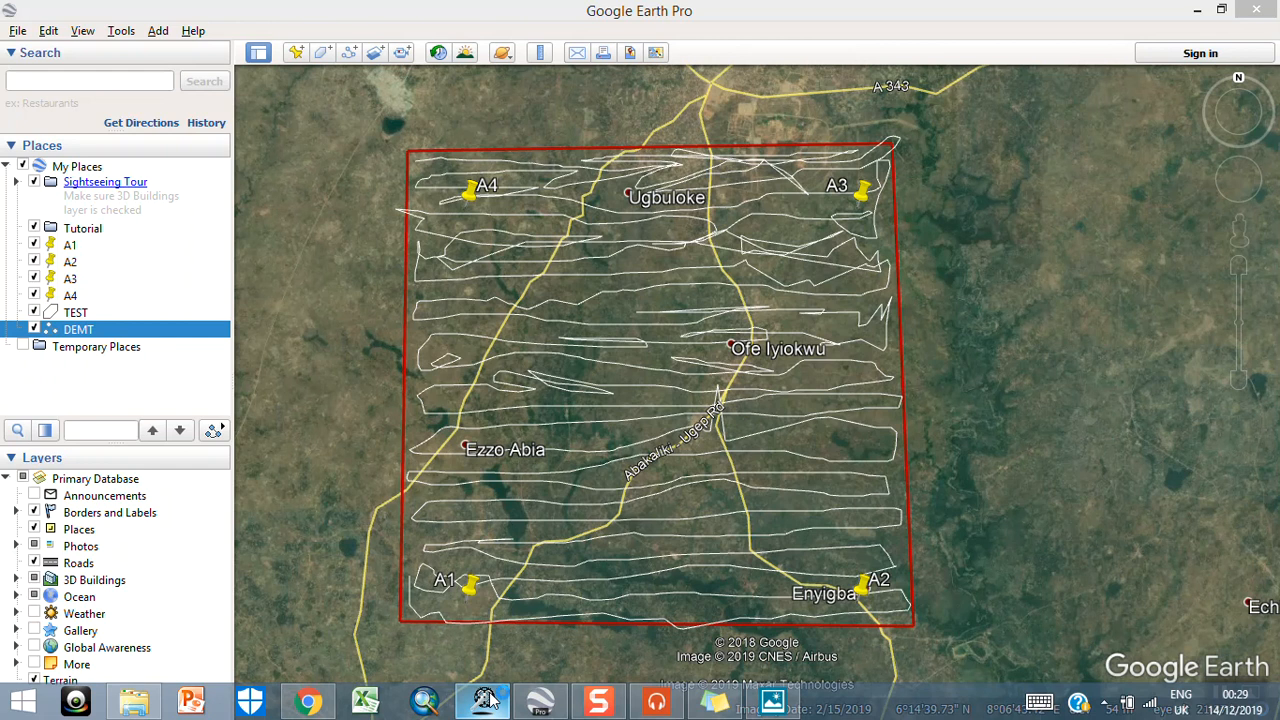
pyautogui.click(487, 700)
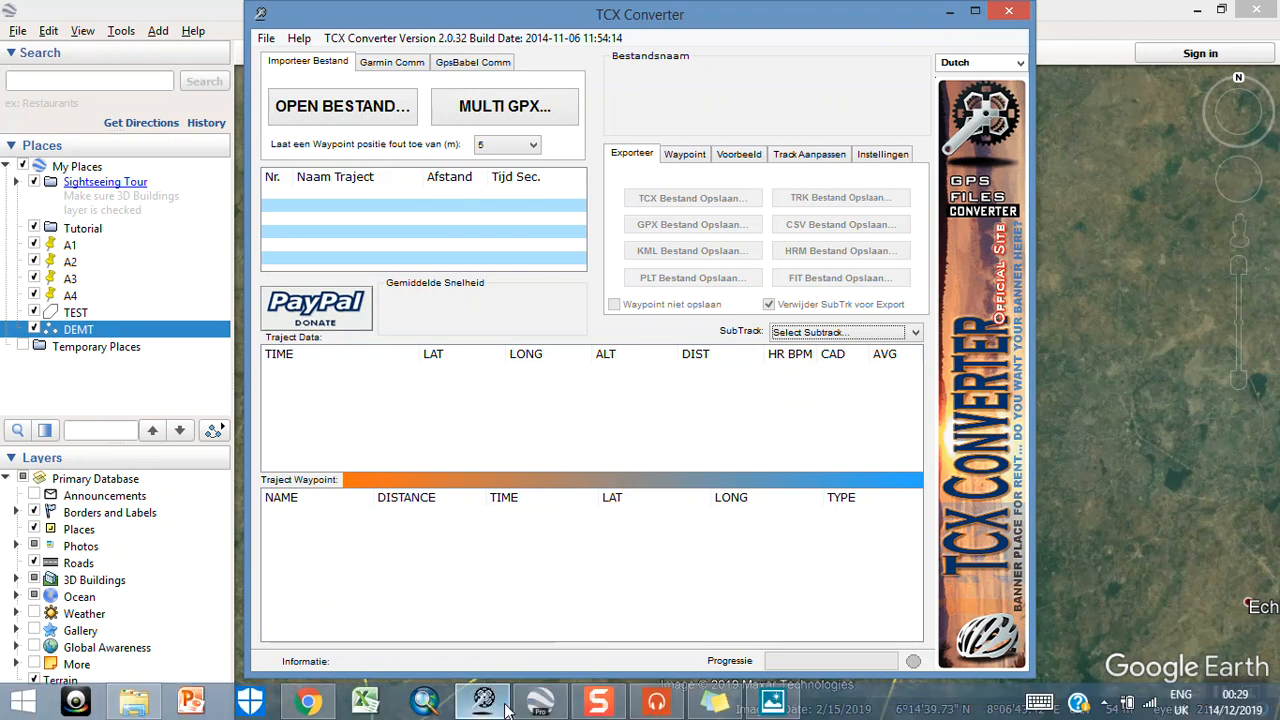
pyautogui.moveTo(540, 702)
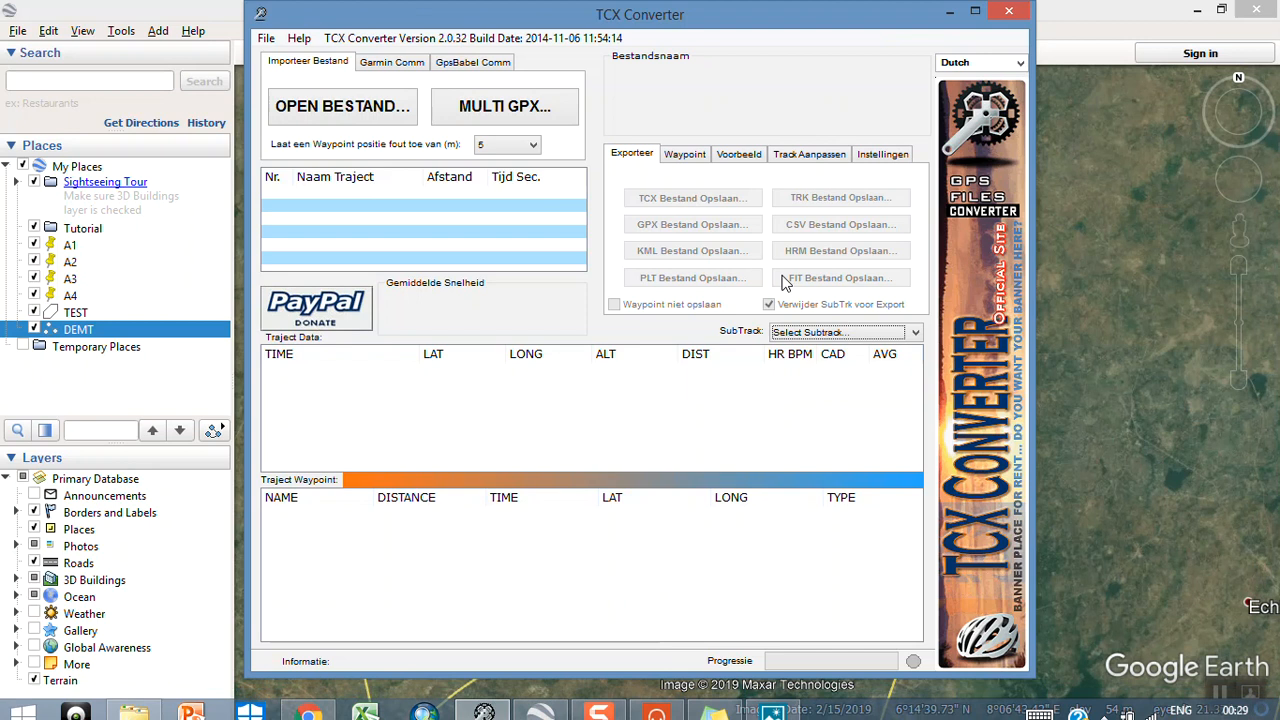
pyautogui.click(1018, 63)
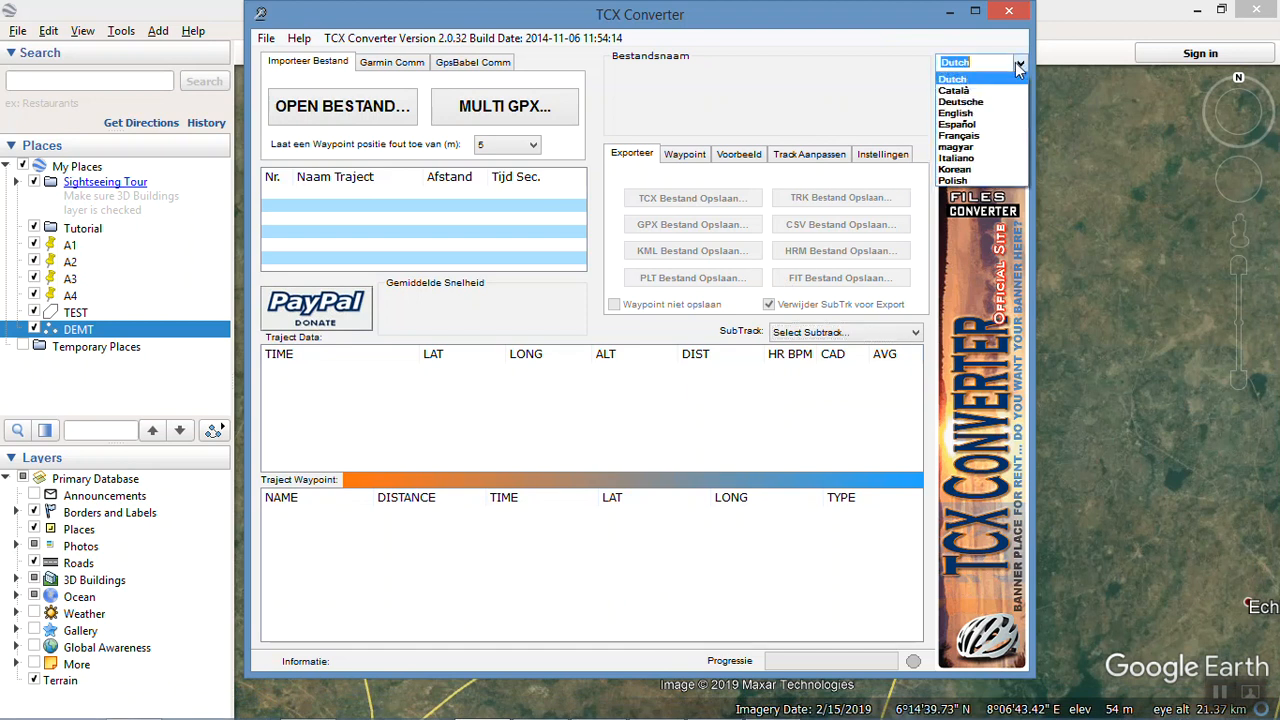
pyautogui.click(987, 117)
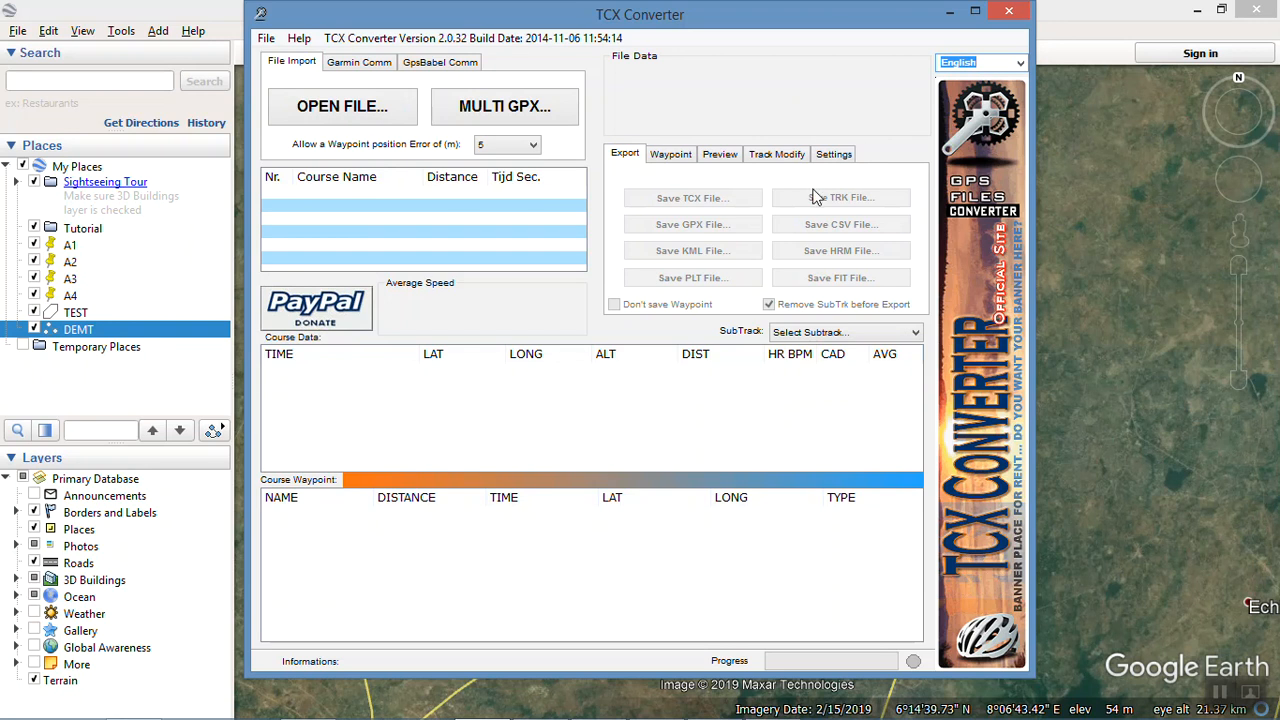
# Step: Switch the interface language to Dutch and back to English
pyautogui.click(1021, 64)
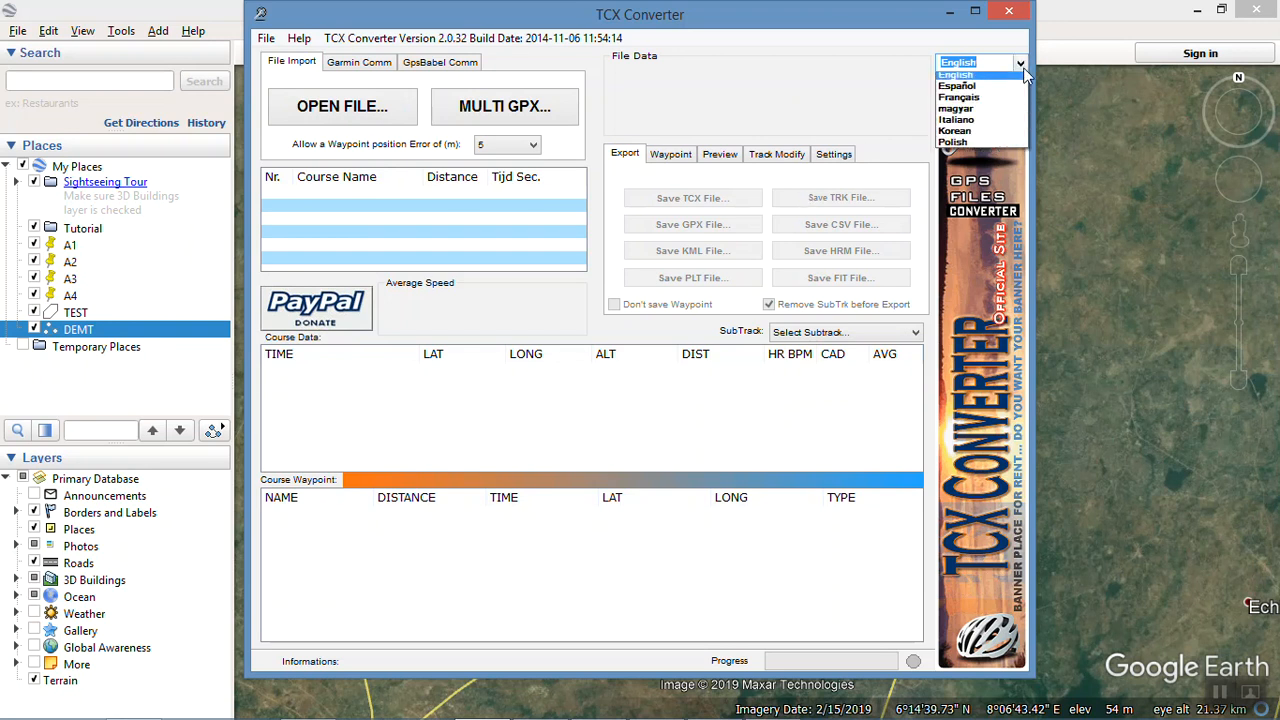
pyautogui.click(997, 84)
pyautogui.click(1020, 63)
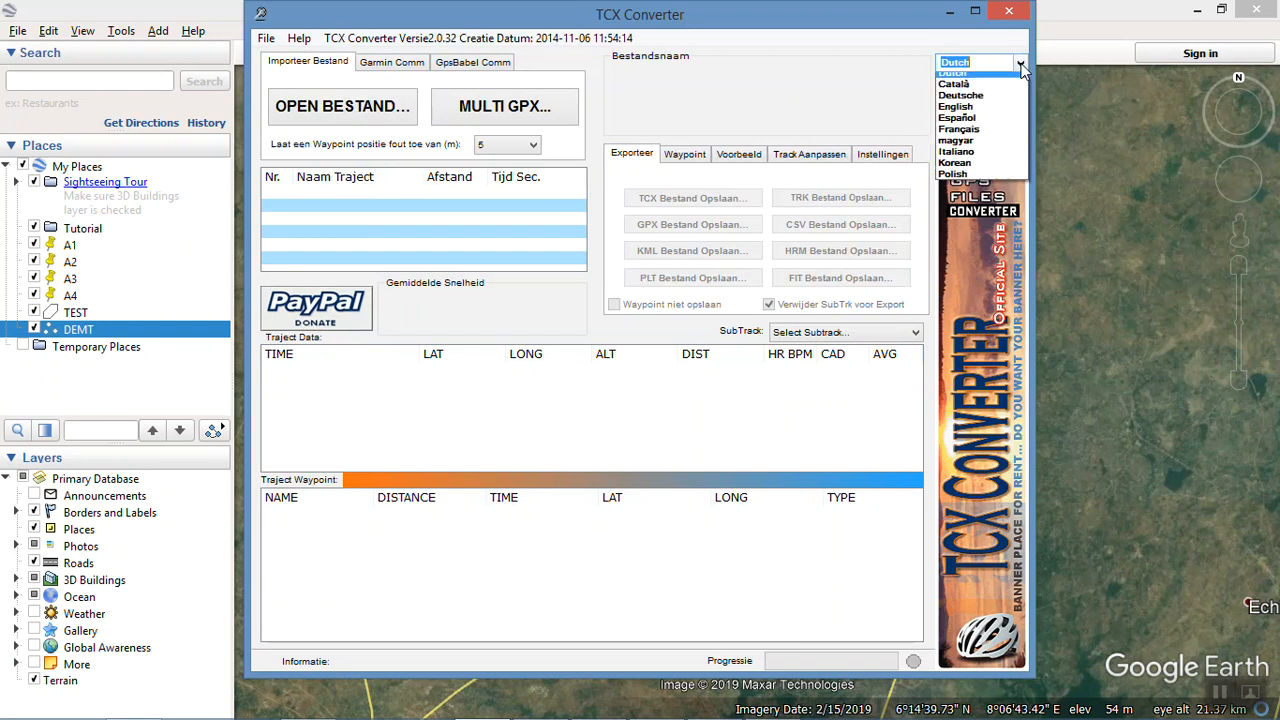
pyautogui.click(987, 117)
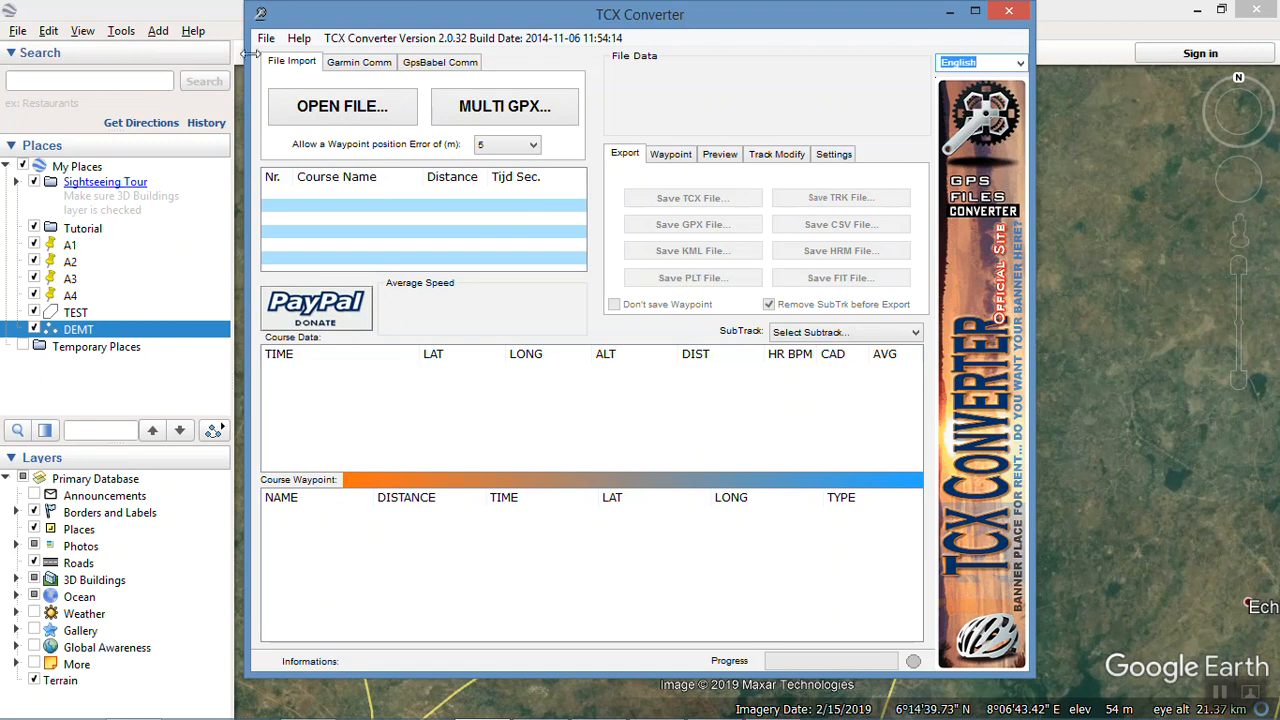
# Step: Open the DEMT KML file from the Desktop in TCX Converter
pyautogui.click(340, 122)
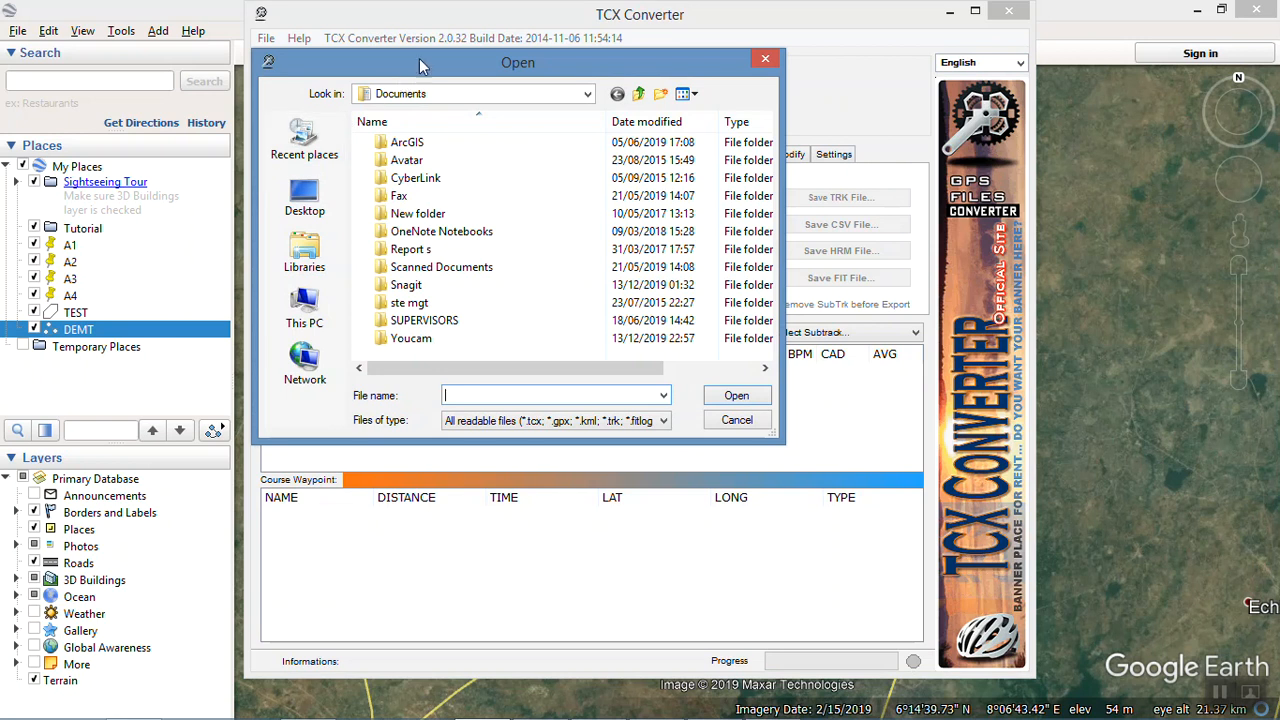
pyautogui.moveTo(462, 61); pyautogui.dragTo(518, 67)
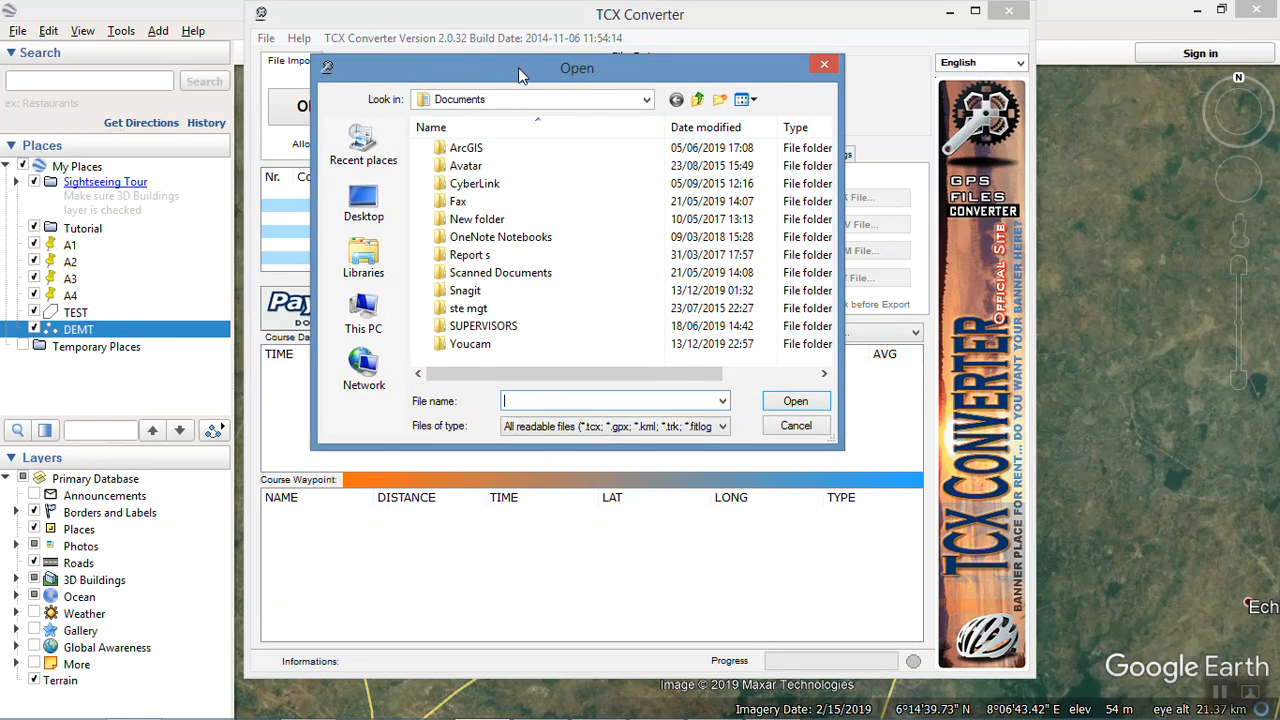
pyautogui.click(364, 200)
pyautogui.click(527, 289)
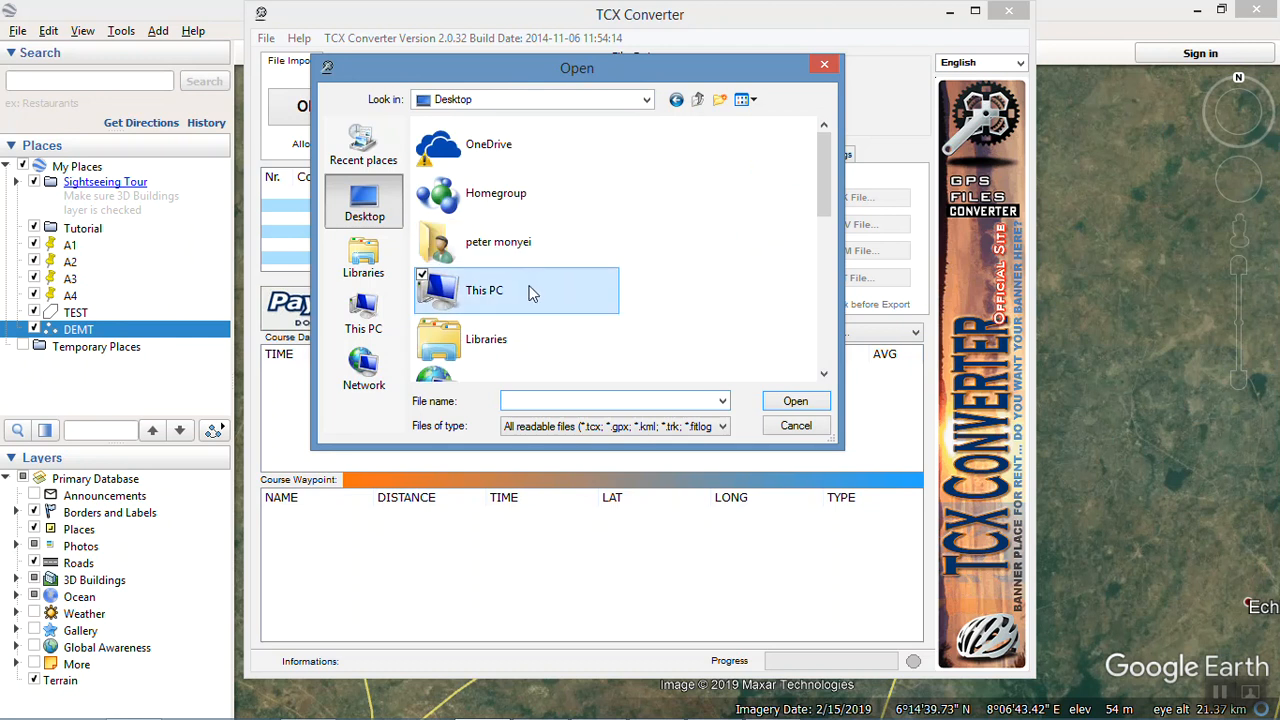
pyautogui.write('DE')
pyautogui.click(540, 436)
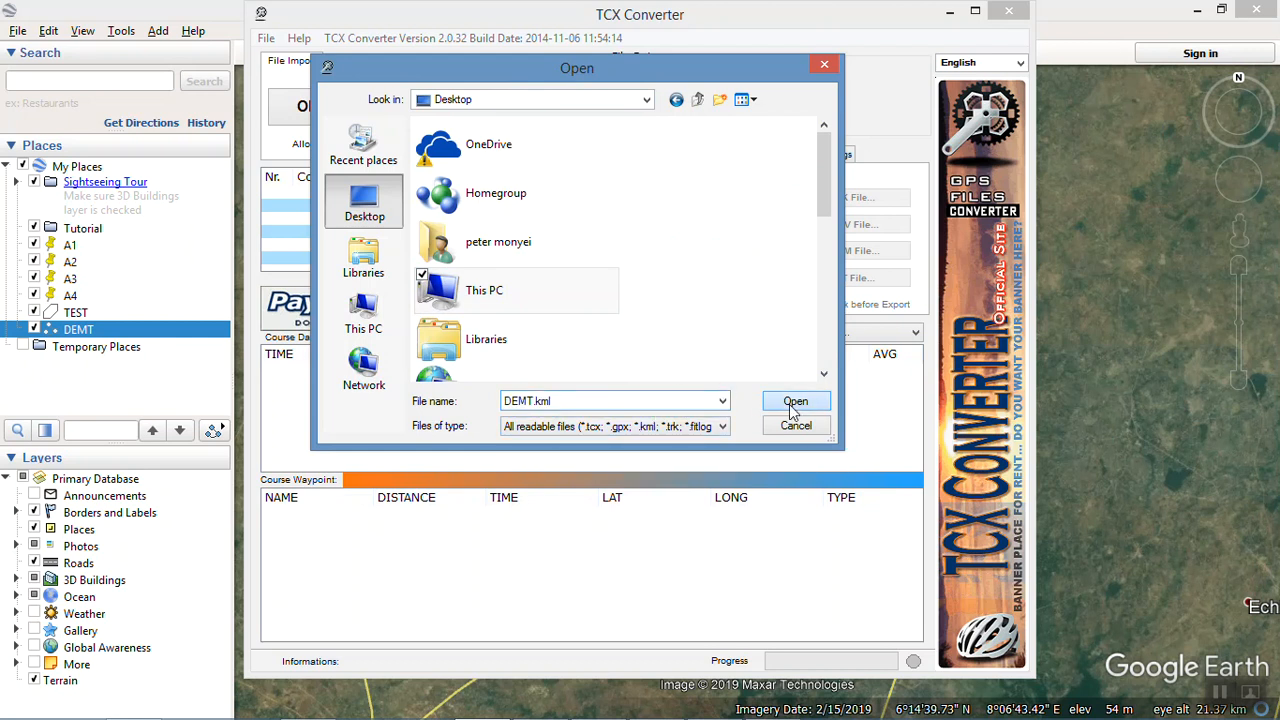
pyautogui.click(789, 403)
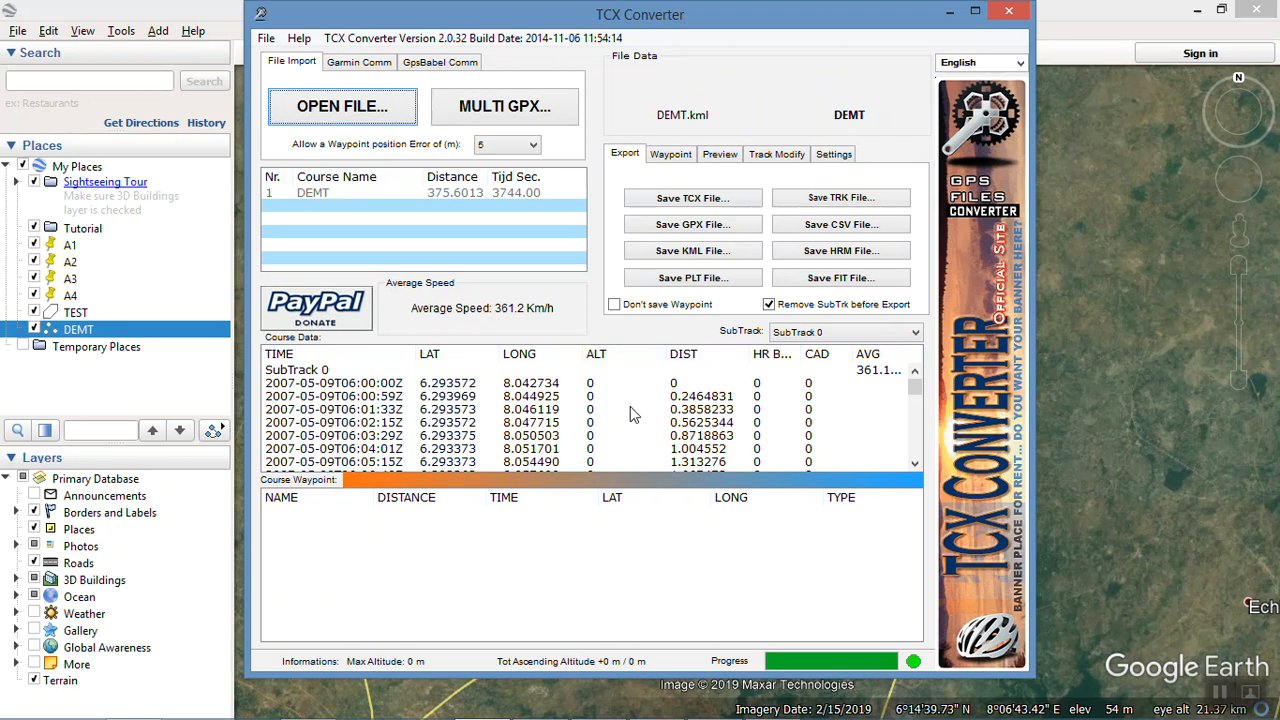
# Step: Try to update the altitude data of the DEMT track twice, accepting the re-scan each time
pyautogui.click(779, 148)
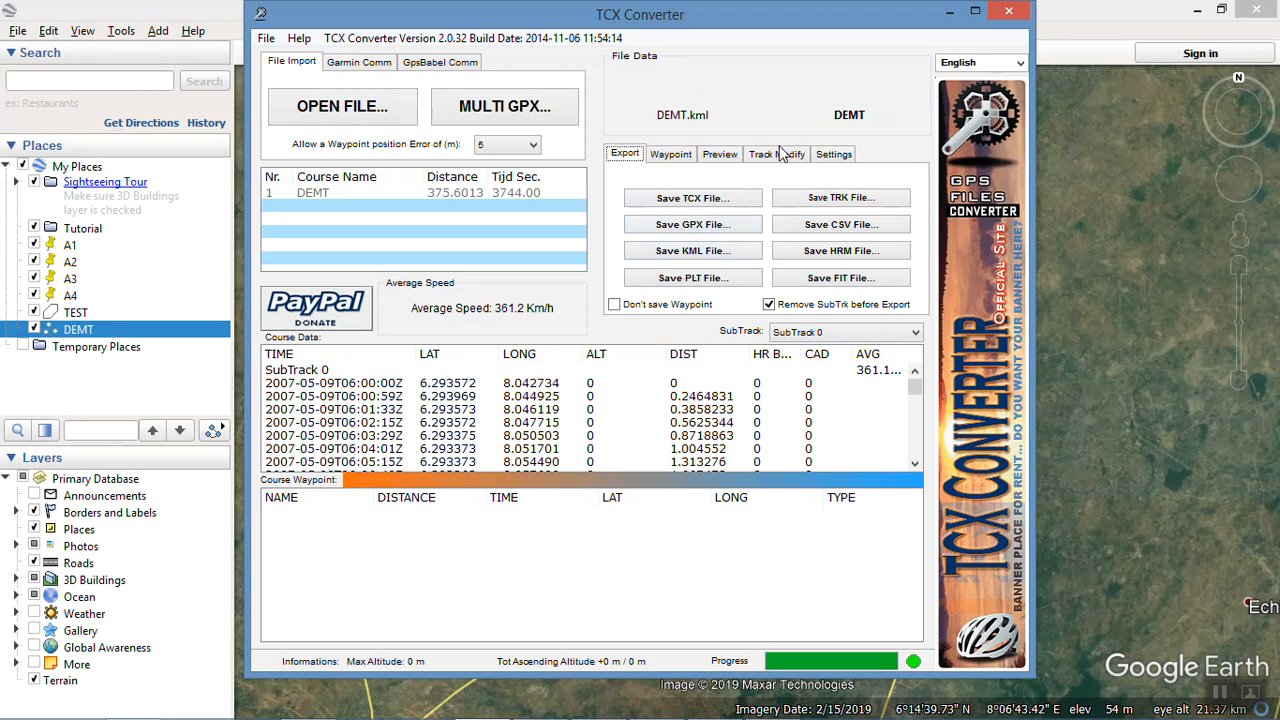
pyautogui.click(781, 152)
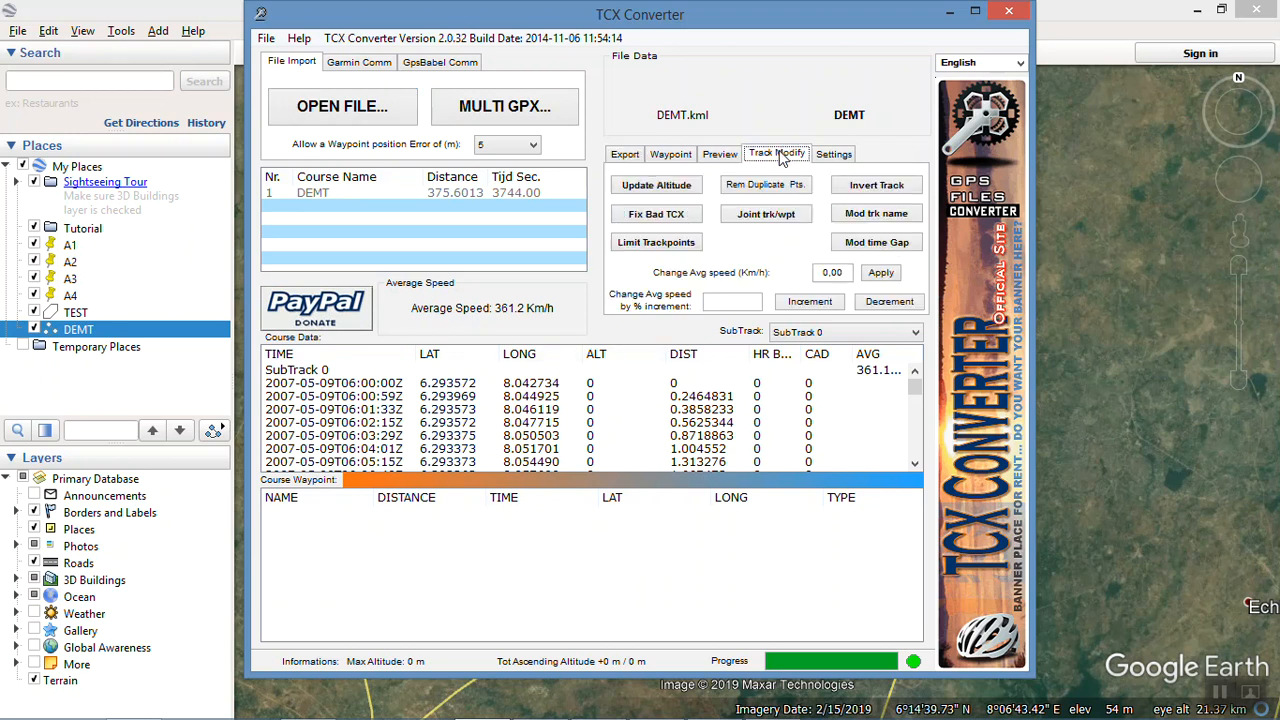
pyautogui.click(668, 194)
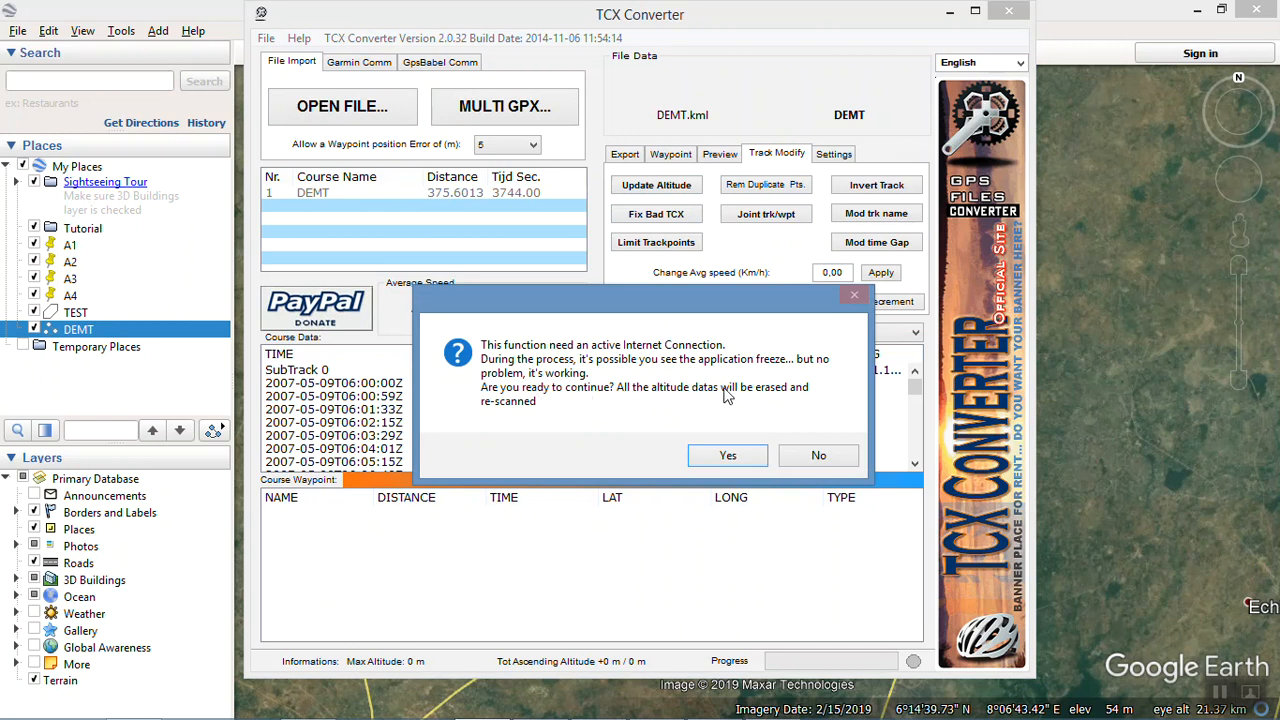
pyautogui.click(728, 456)
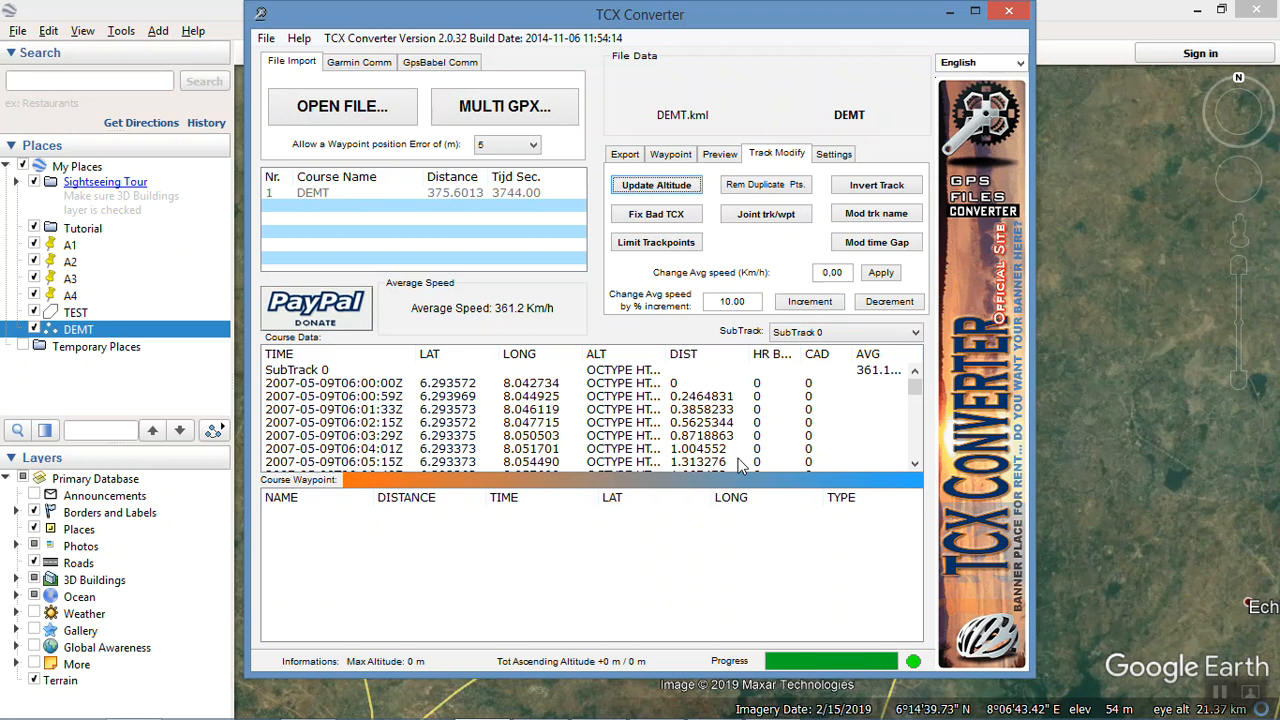
pyautogui.click(658, 190)
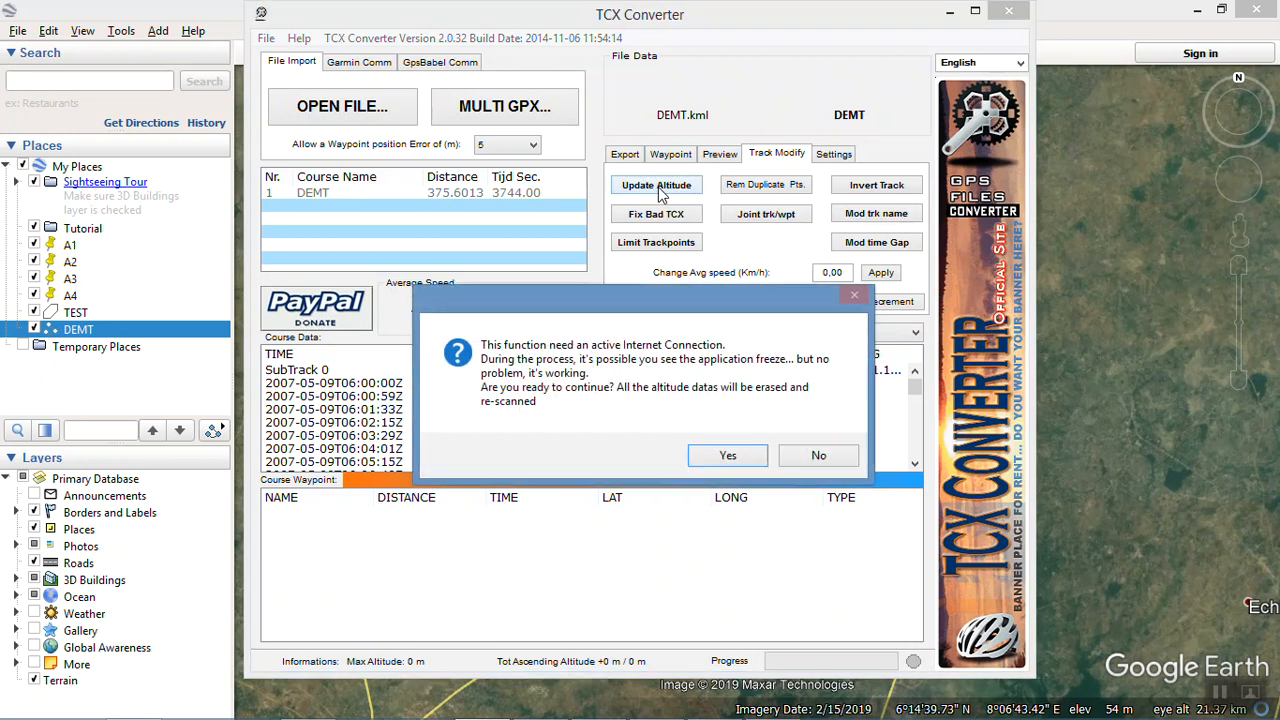
pyautogui.click(740, 461)
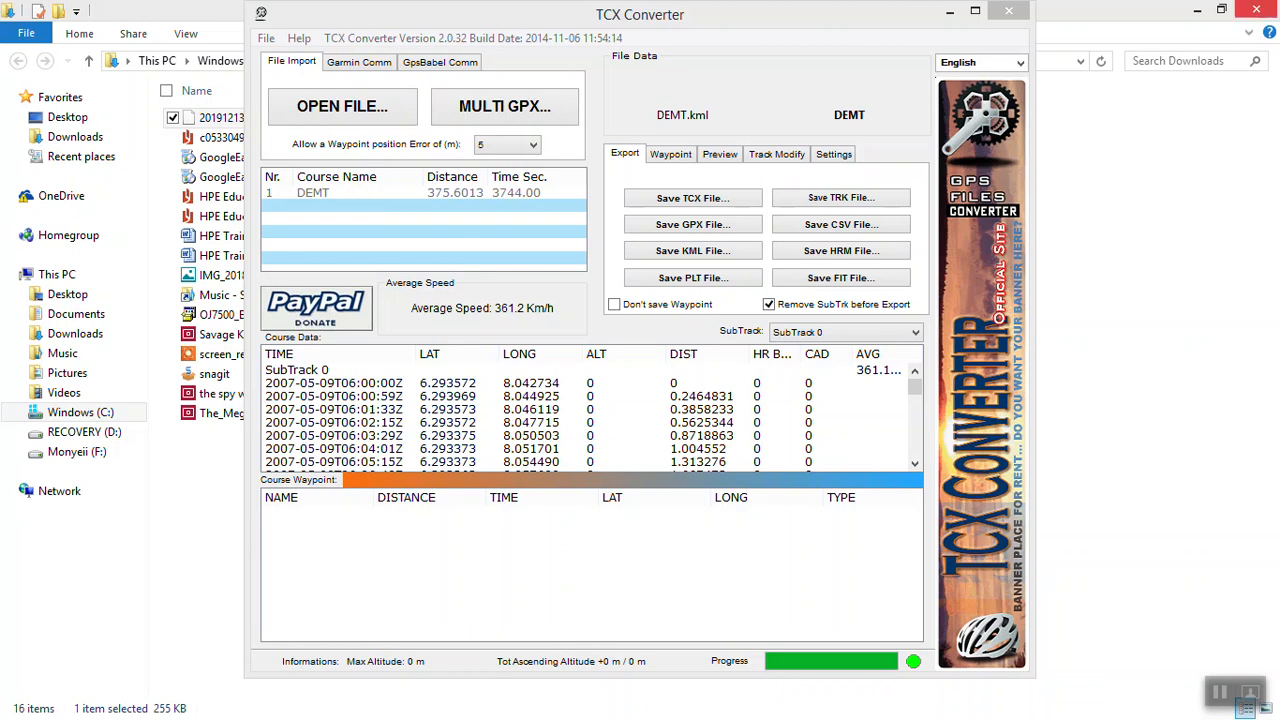
# Step: Switch to GPS Visualizer in Chrome and return to the upload form on its elevation page
pyautogui.click(1196, 12)
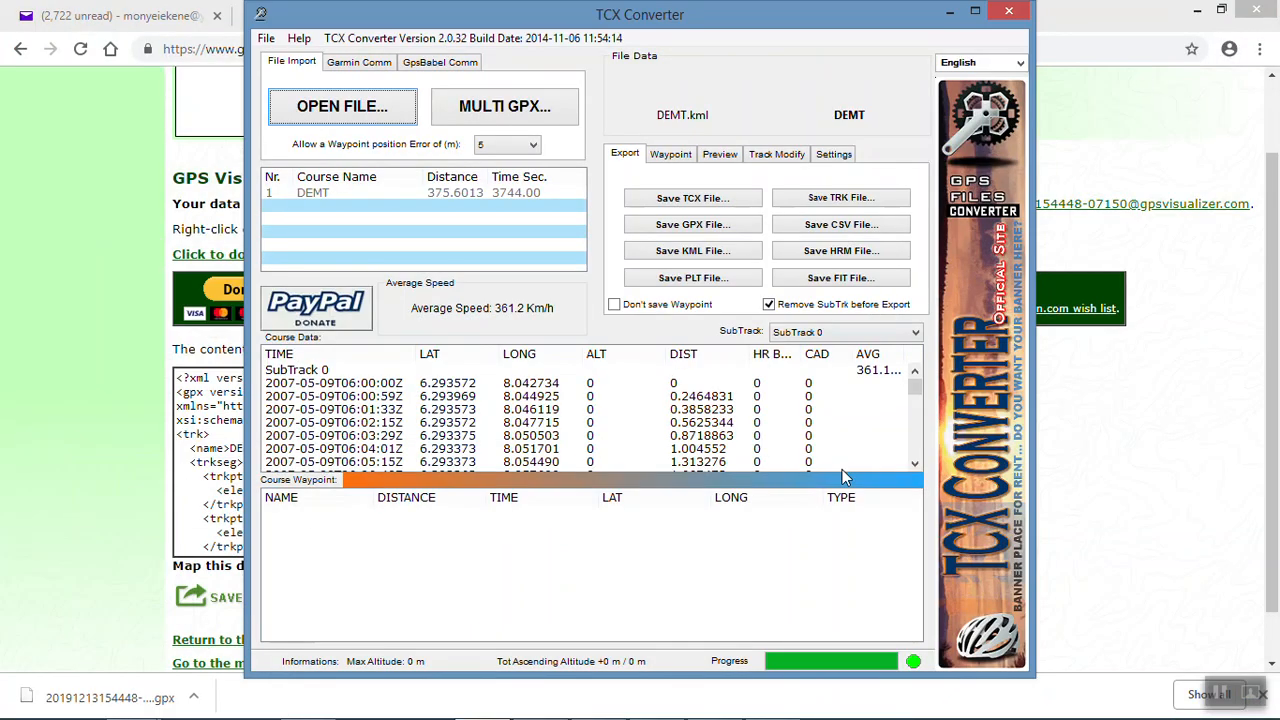
pyautogui.click(58, 114)
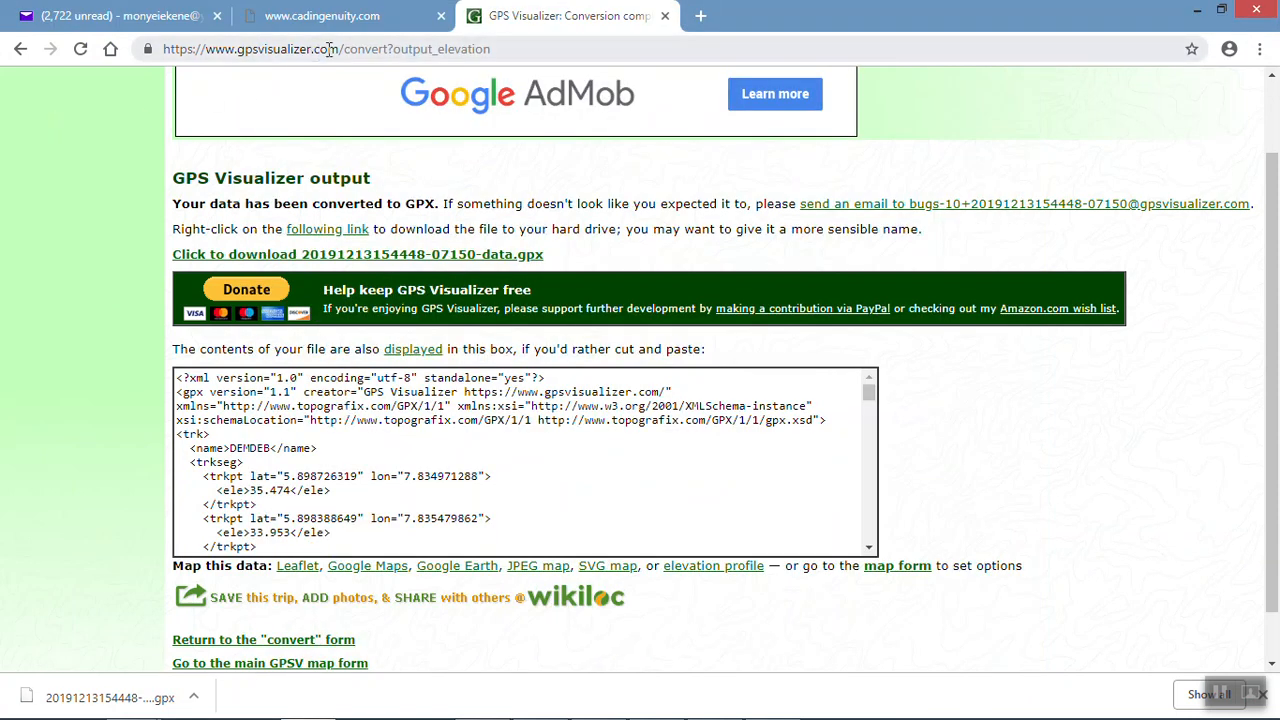
pyautogui.scroll(1, 343, 136)
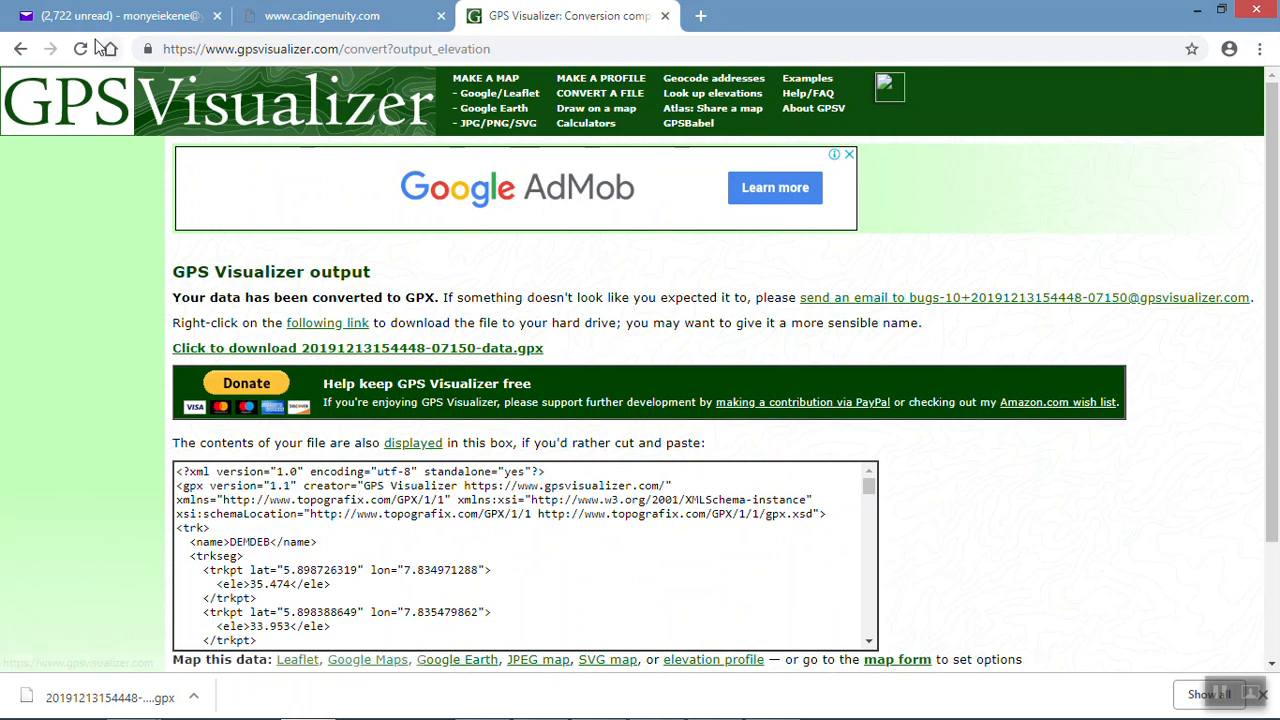
pyautogui.click(24, 48)
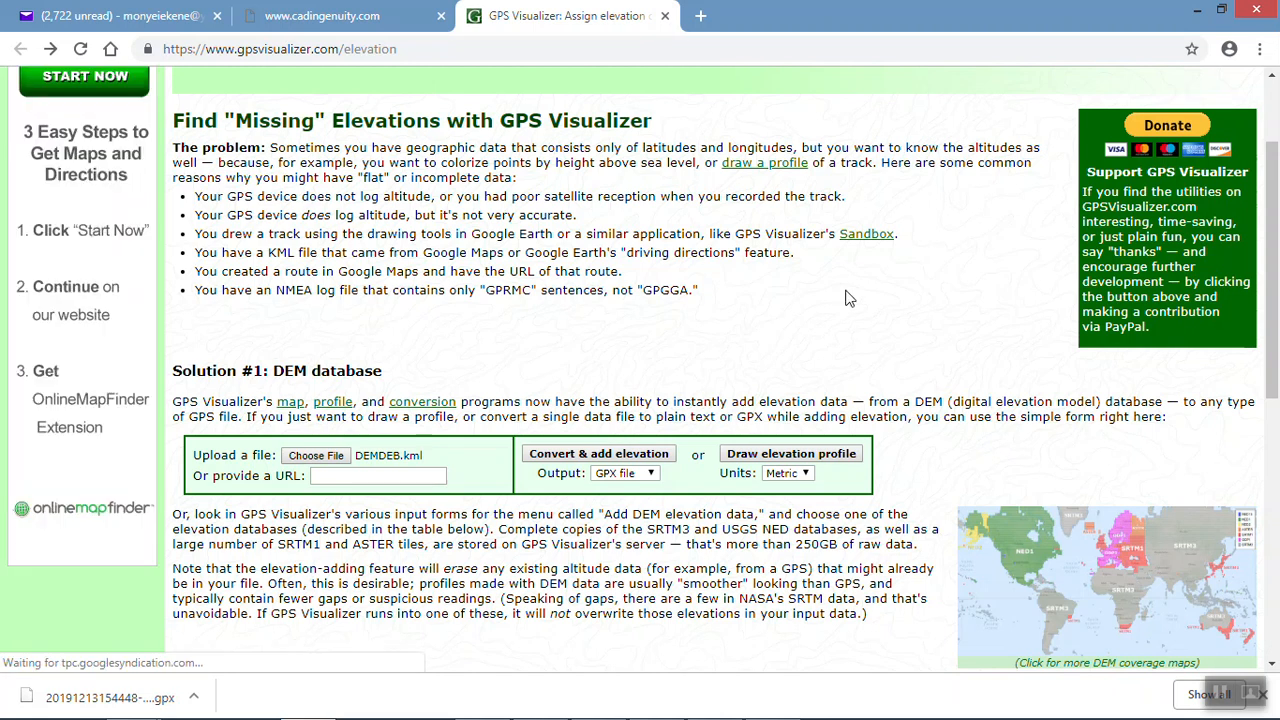
pyautogui.scroll(2, 566, 290)
pyautogui.scroll(-4, 556, 332)
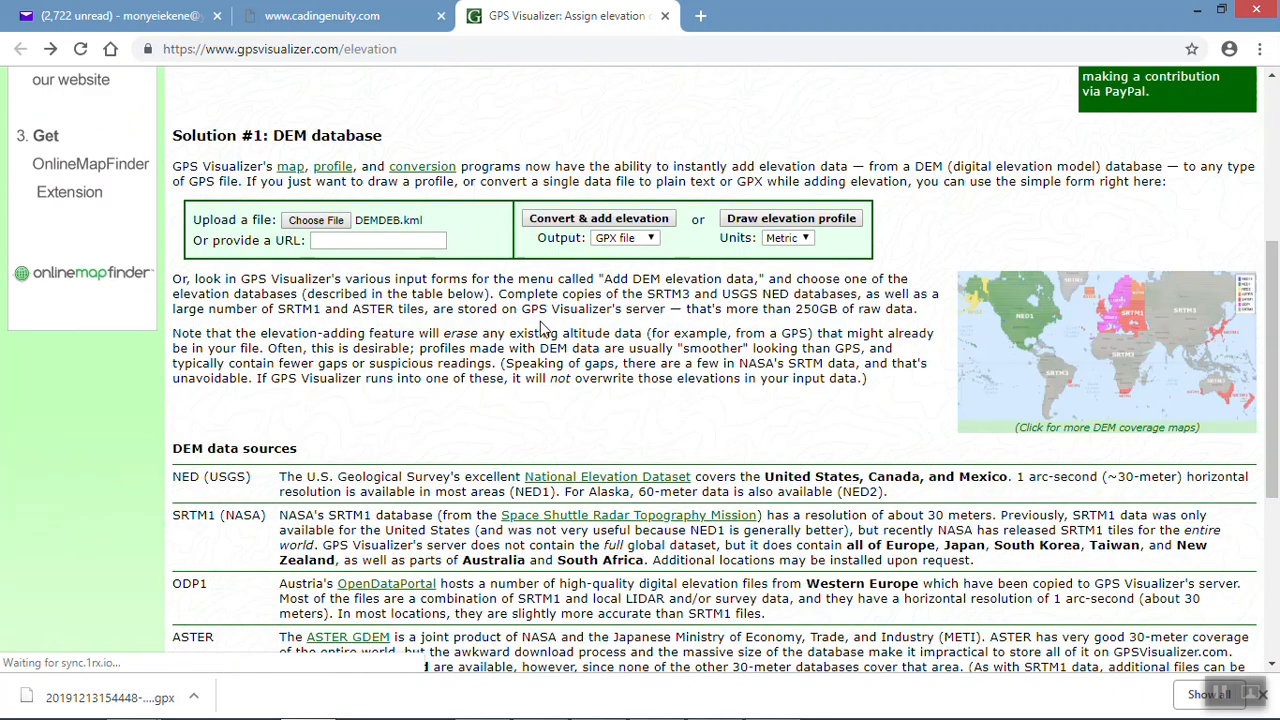
# Step: Choose DEMT.kml from the Desktop as the file to upload for elevation conversion
pyautogui.click(316, 221)
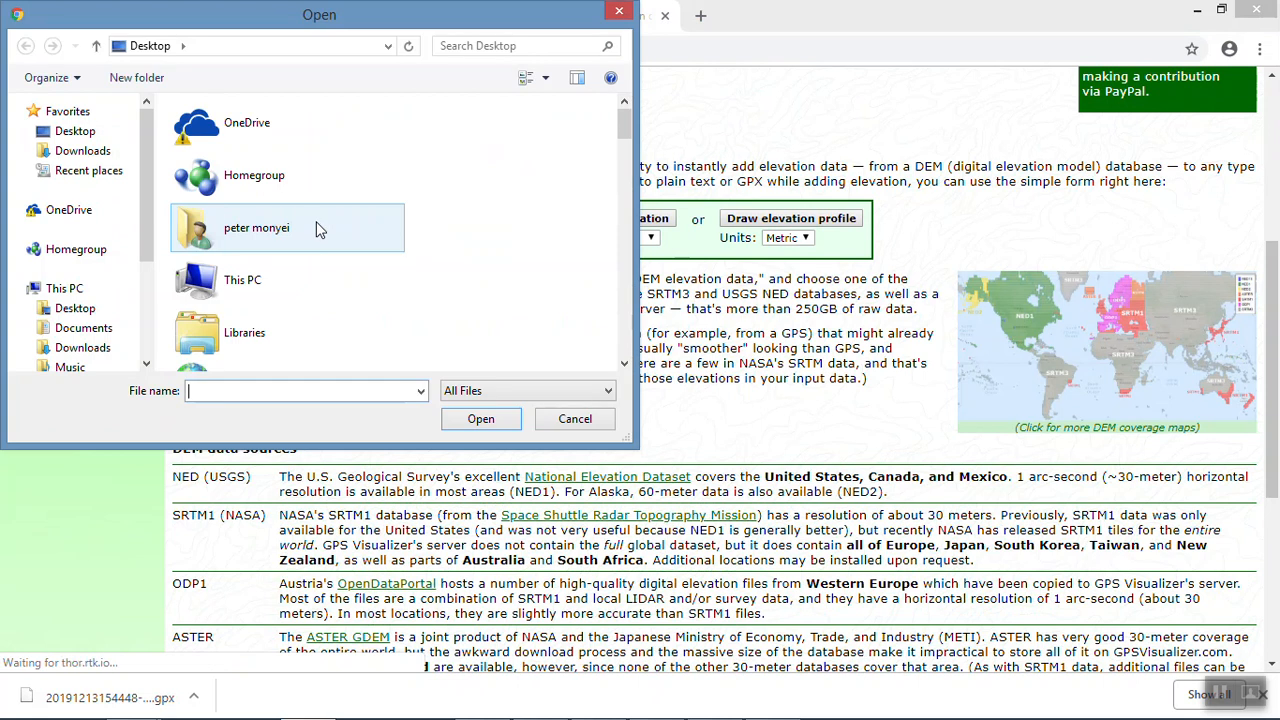
pyautogui.write('DE')
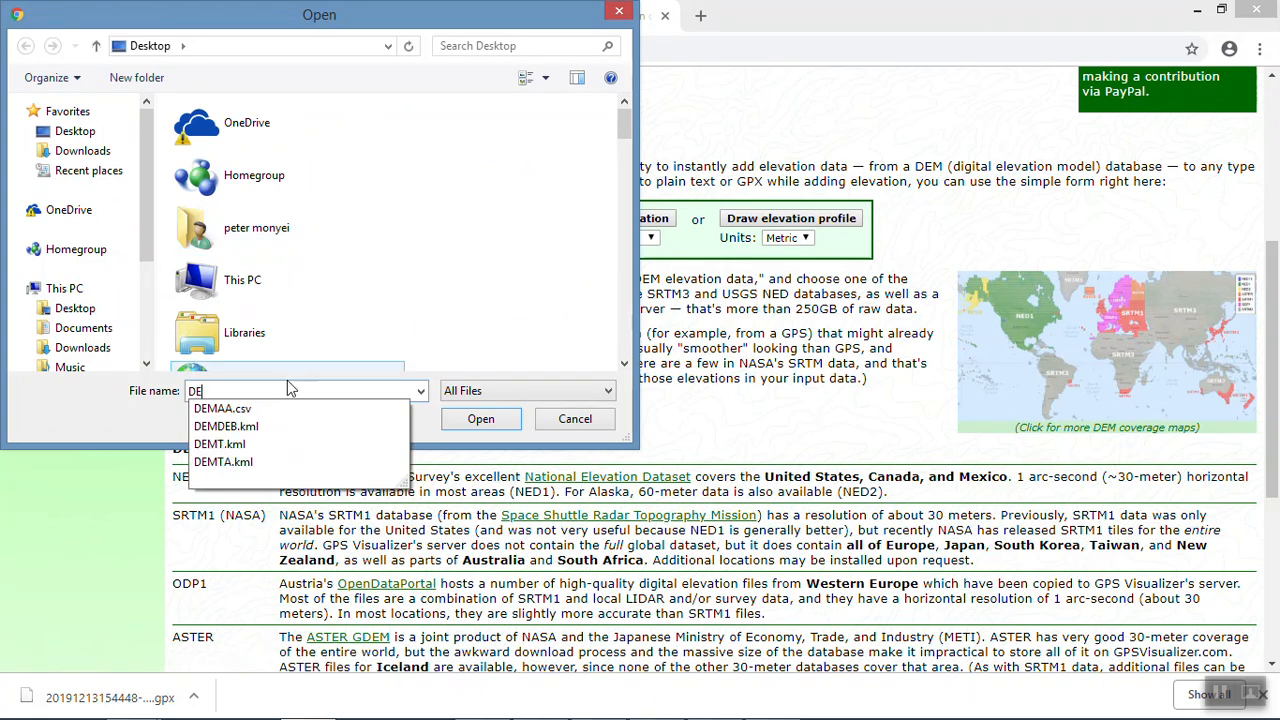
pyautogui.click(258, 446)
pyautogui.click(480, 420)
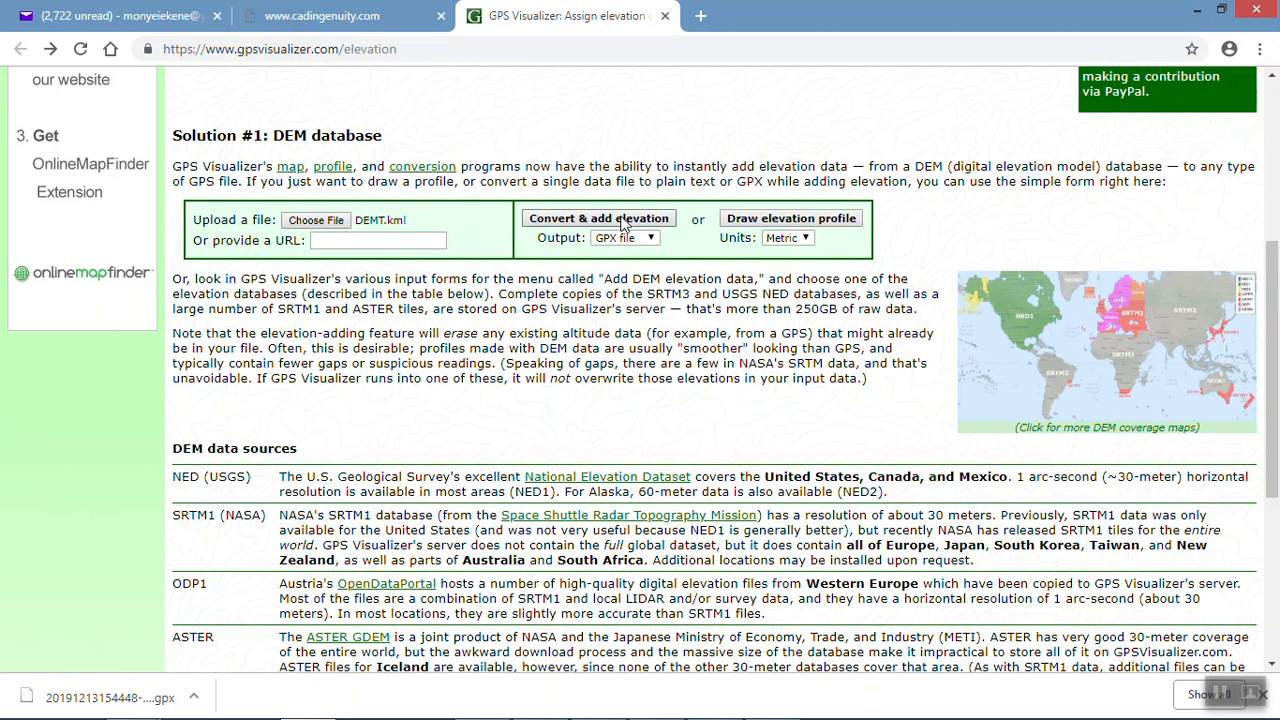
# Step: Convert the uploaded file to GPX with elevation added and download the resulting file
pyautogui.click(622, 224)
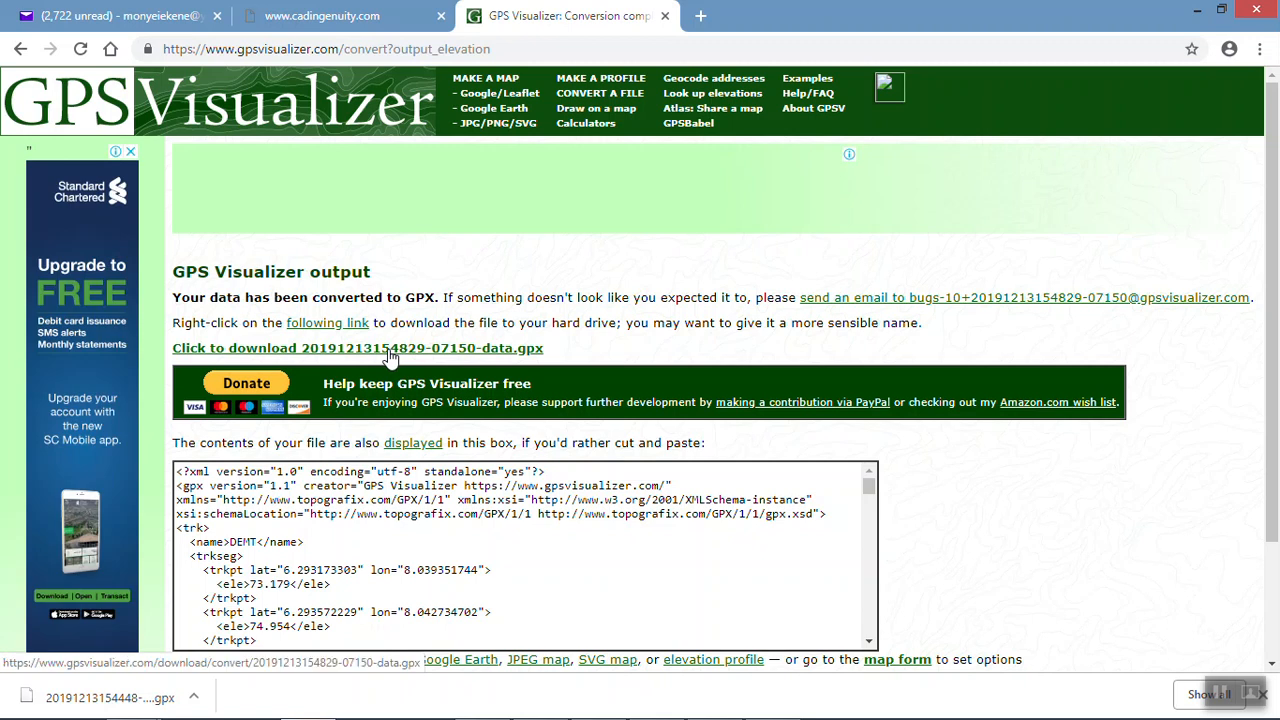
pyautogui.click(389, 352)
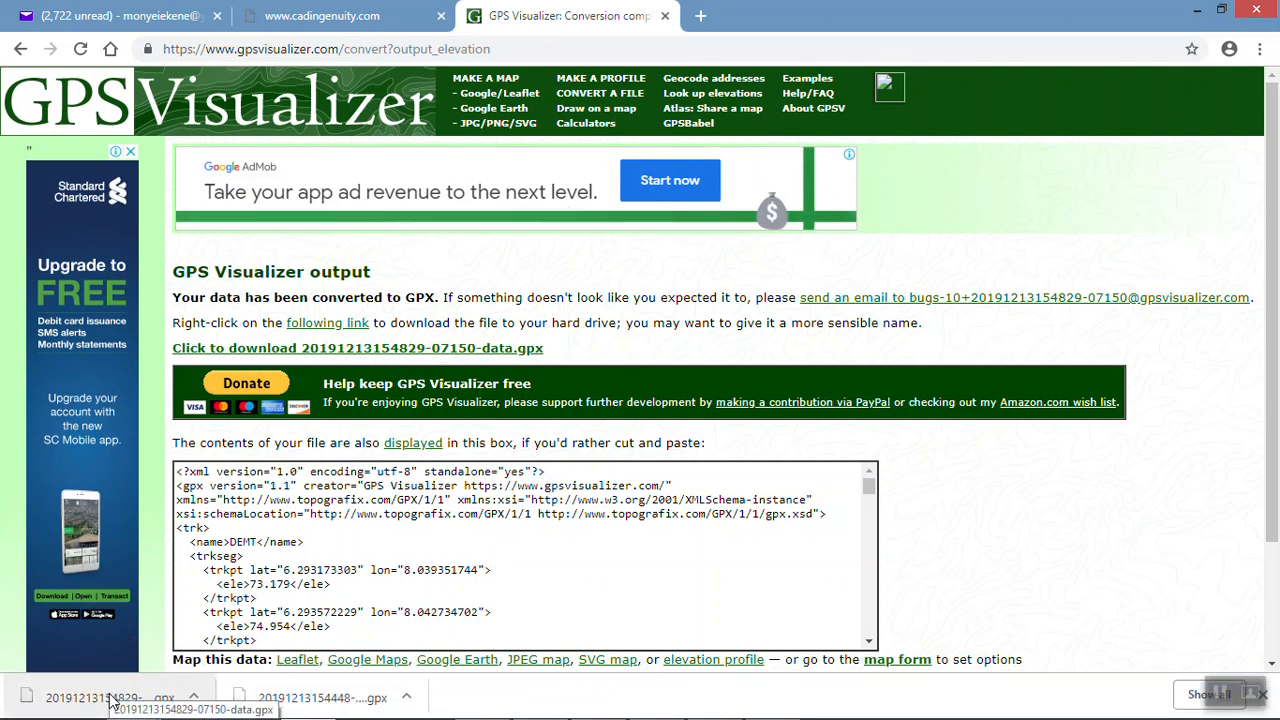
pyautogui.rightClick(160, 700)
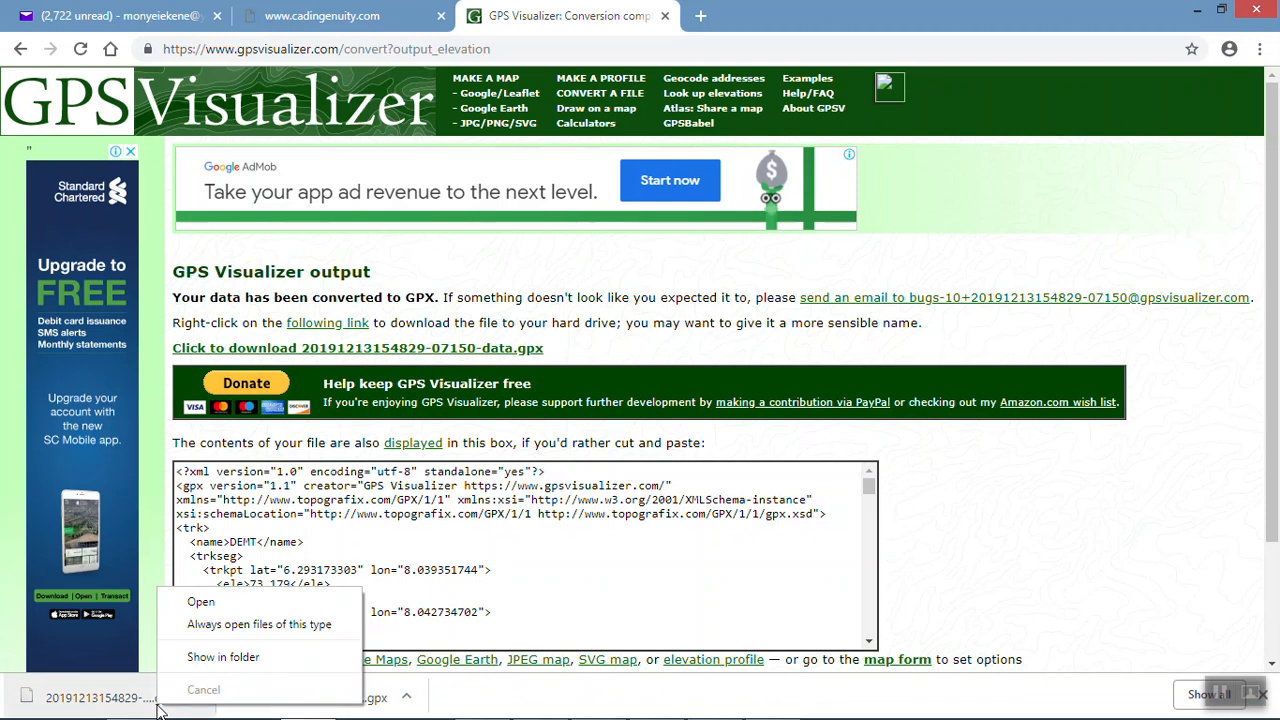
pyautogui.click(205, 624)
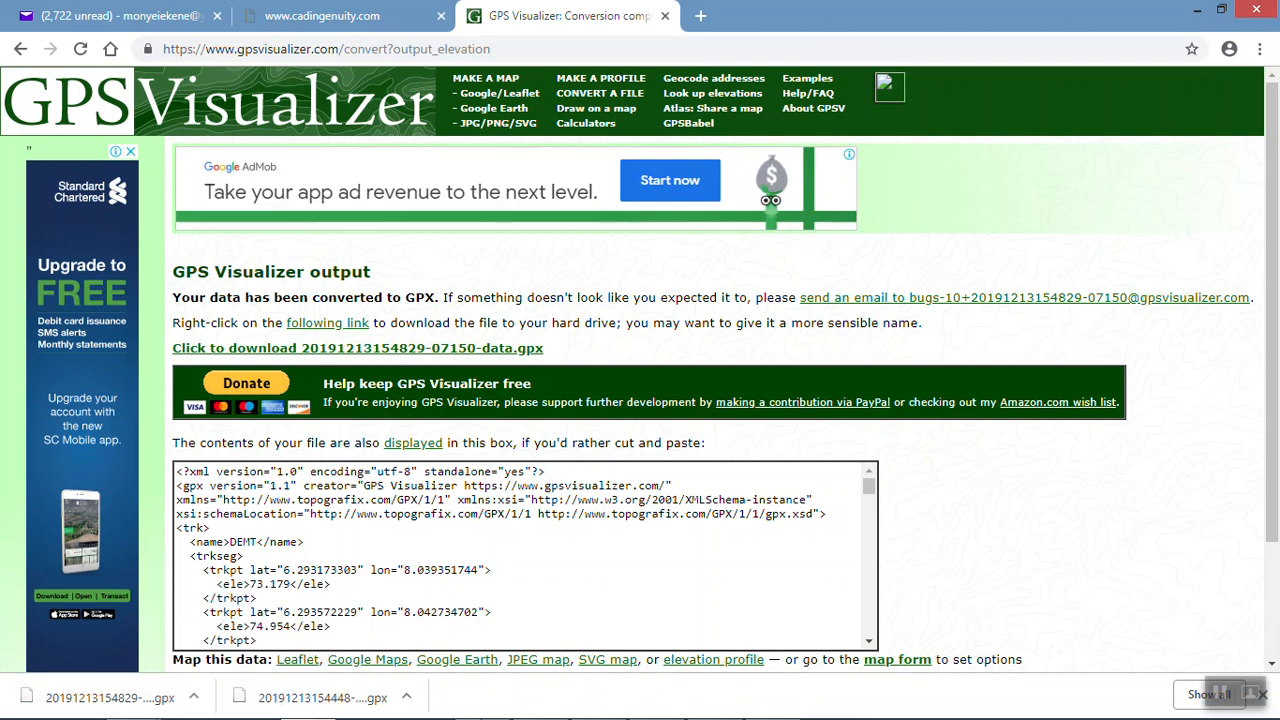
# Step: Switch to the Downloads folder in File Explorer and rename the newly downloaded GPX file to DEMT.gpx
pyautogui.moveTo(145, 705)
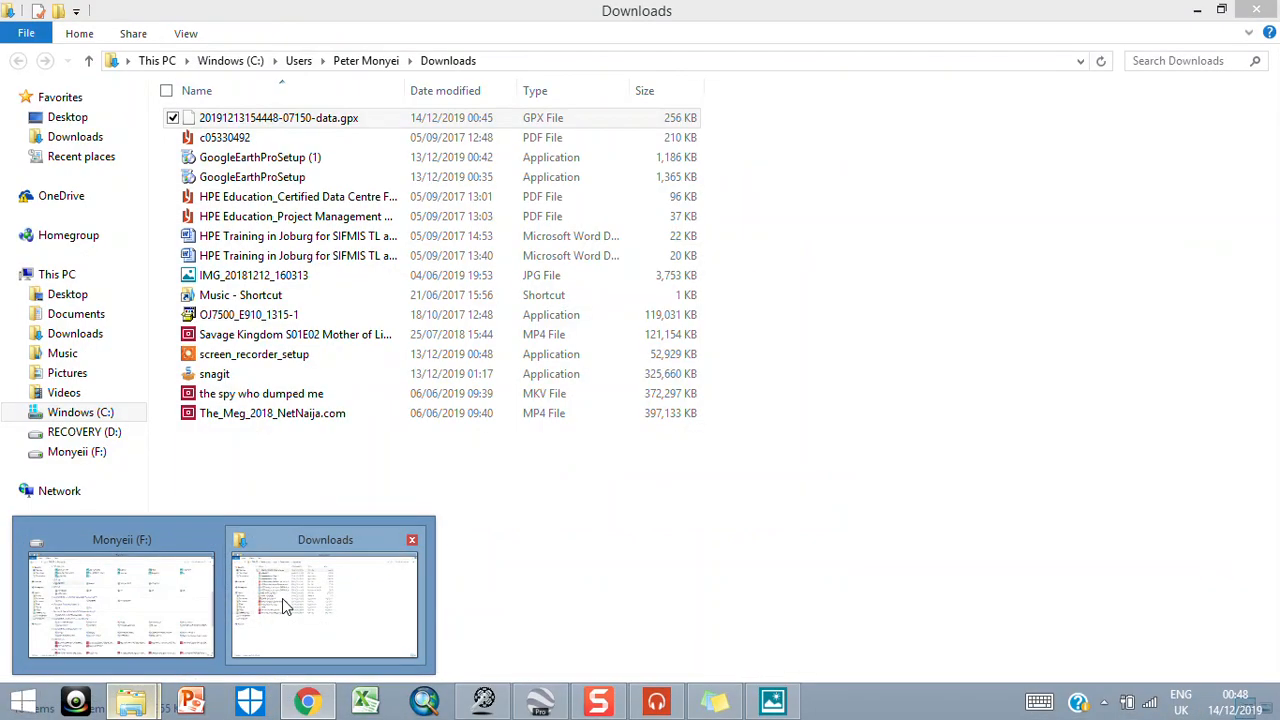
pyautogui.click(282, 598)
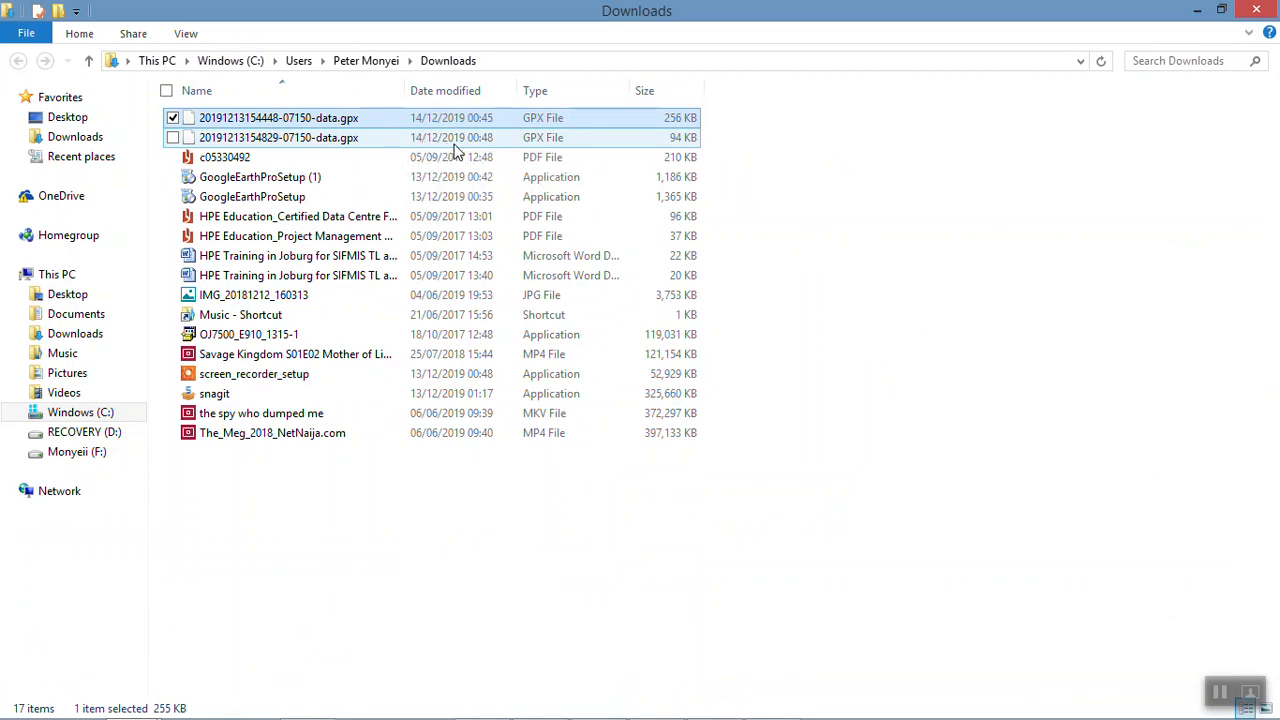
pyautogui.click(487, 140)
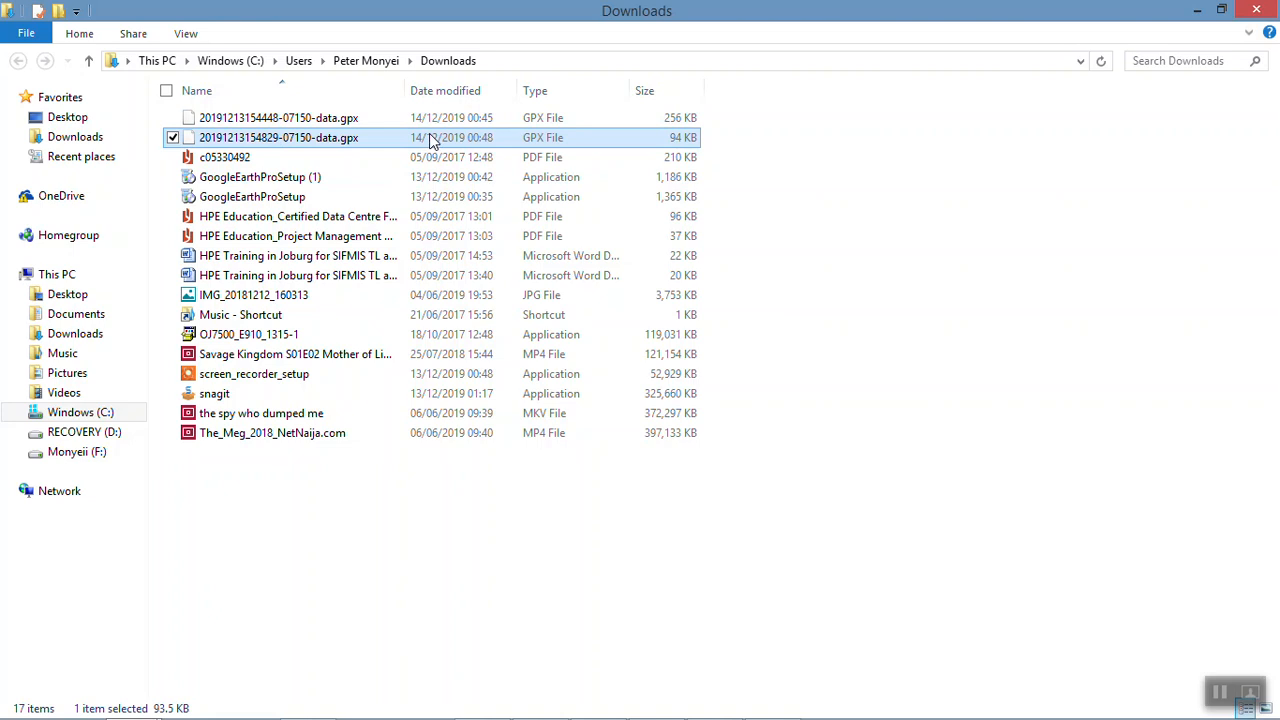
pyautogui.click(278, 139)
pyautogui.write('DEMT.gpx')
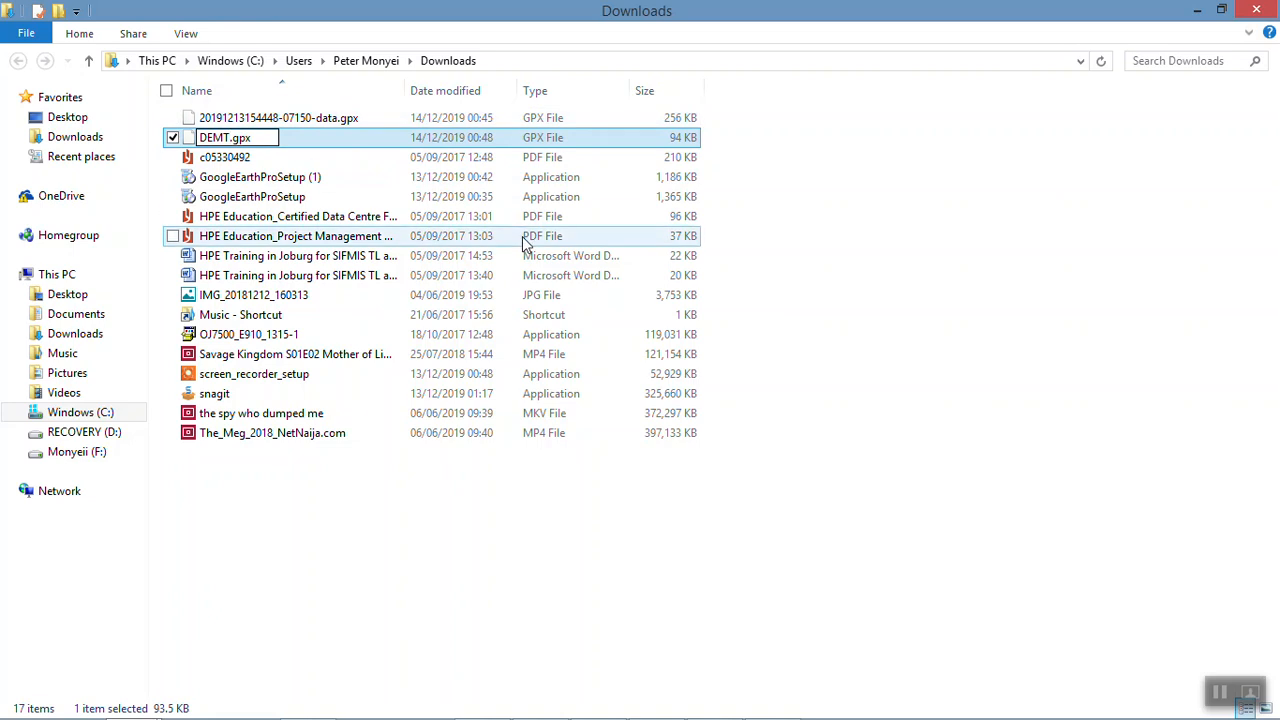
pyautogui.press('Return')
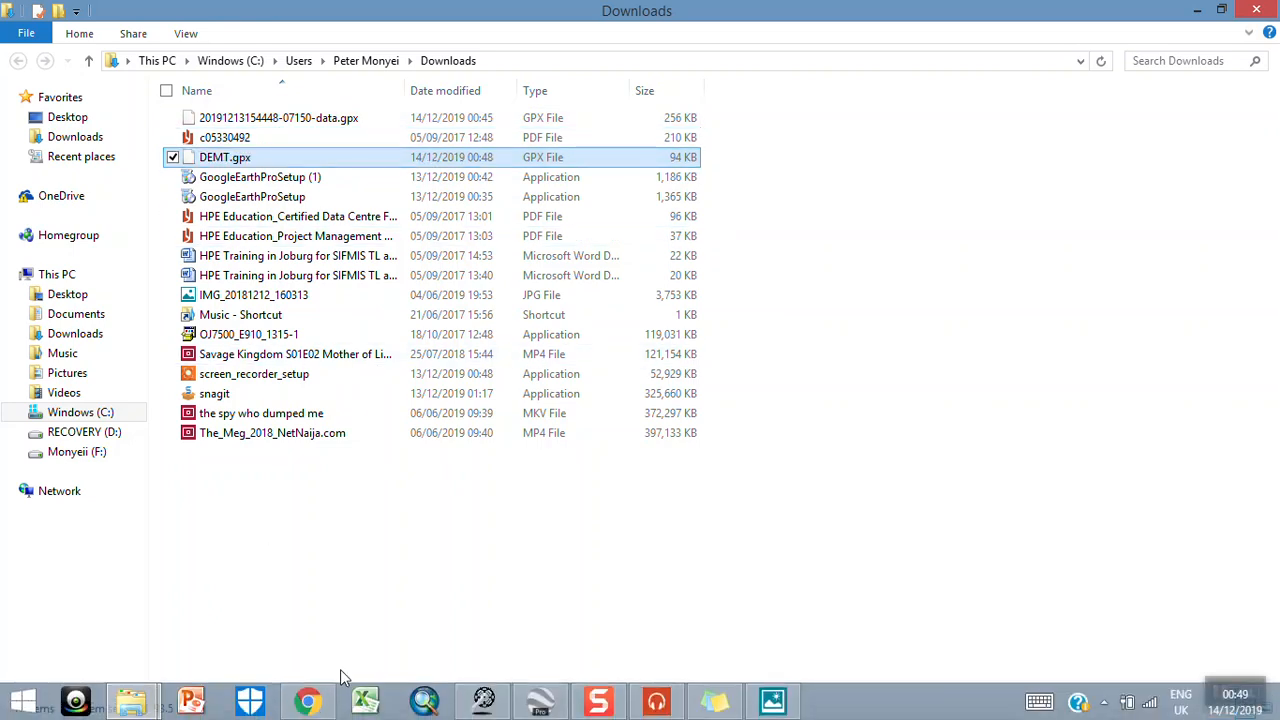
# Step: Switch to TCX Converter and open DEMT.gpx from the Downloads folder
pyautogui.click(484, 700)
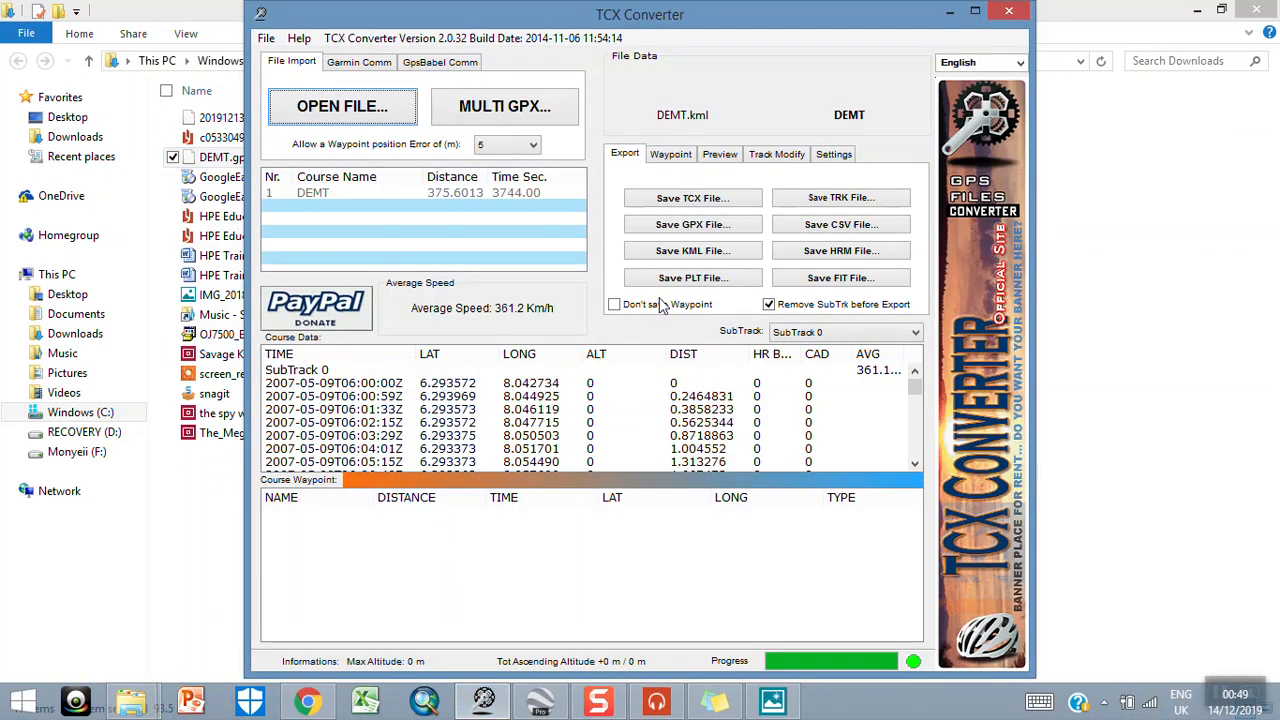
pyautogui.click(295, 107)
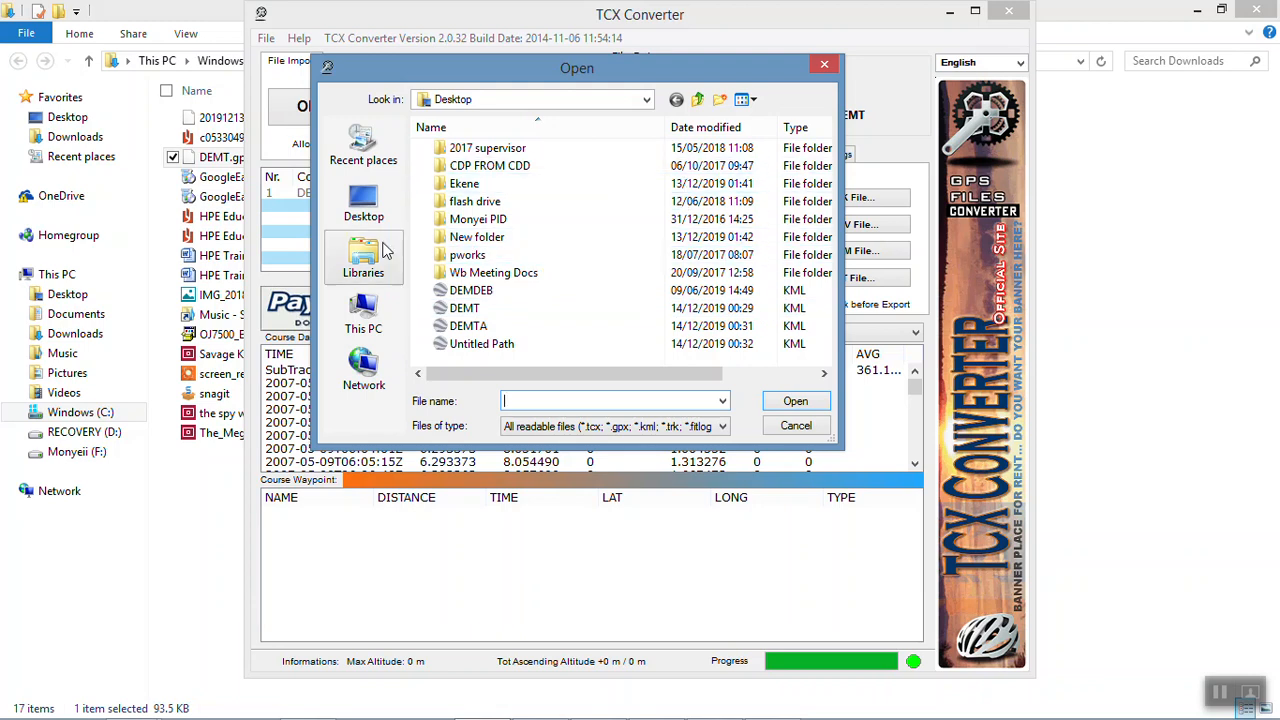
pyautogui.click(392, 314)
pyautogui.doubleClick(505, 255)
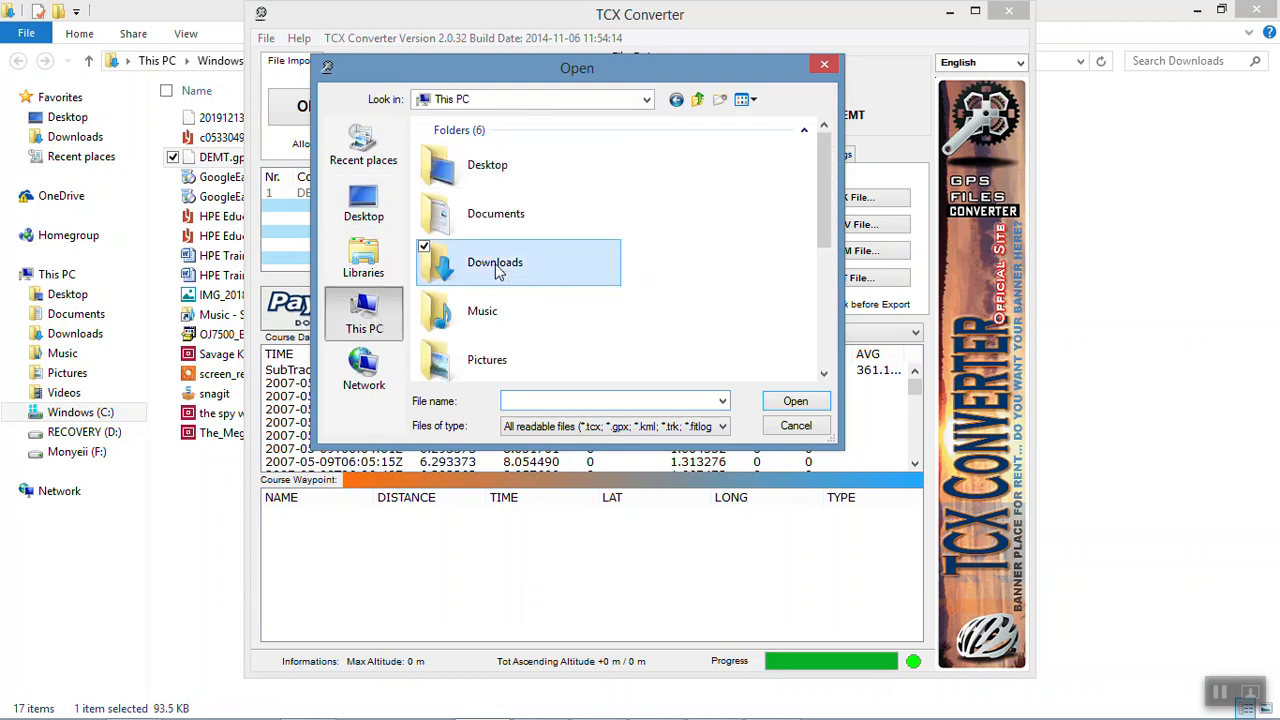
pyautogui.click(476, 167)
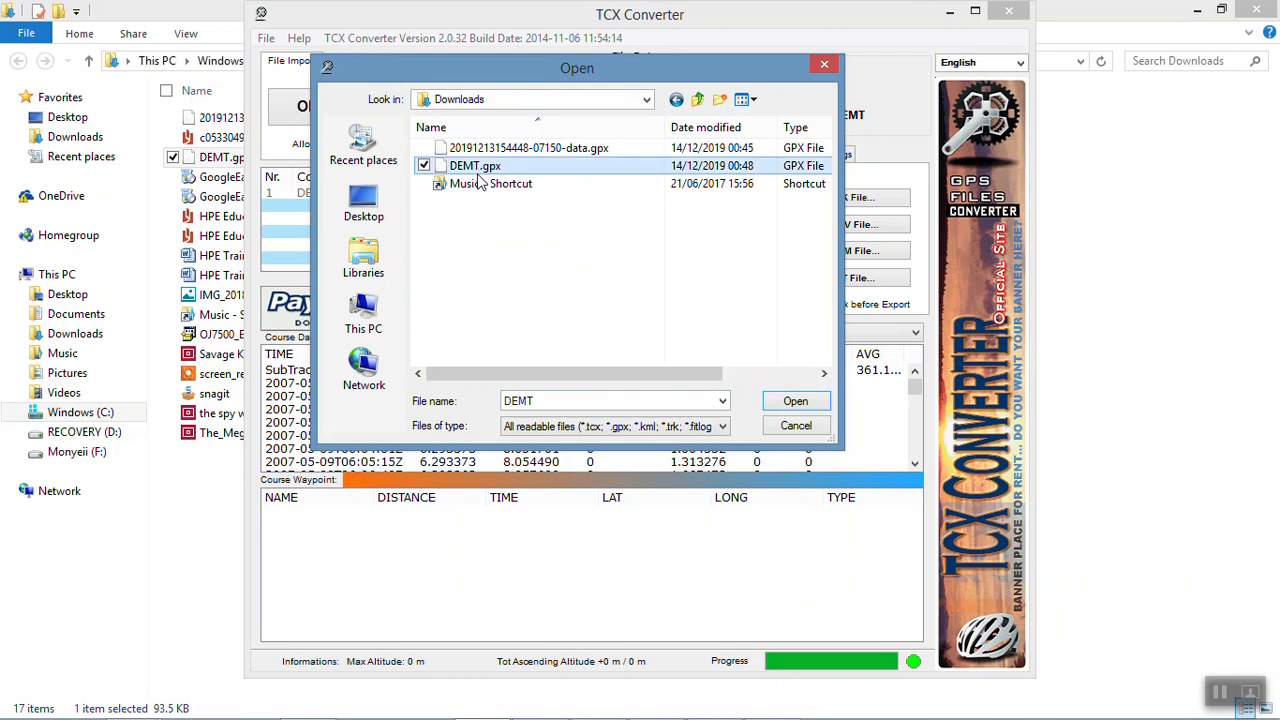
pyautogui.click(796, 402)
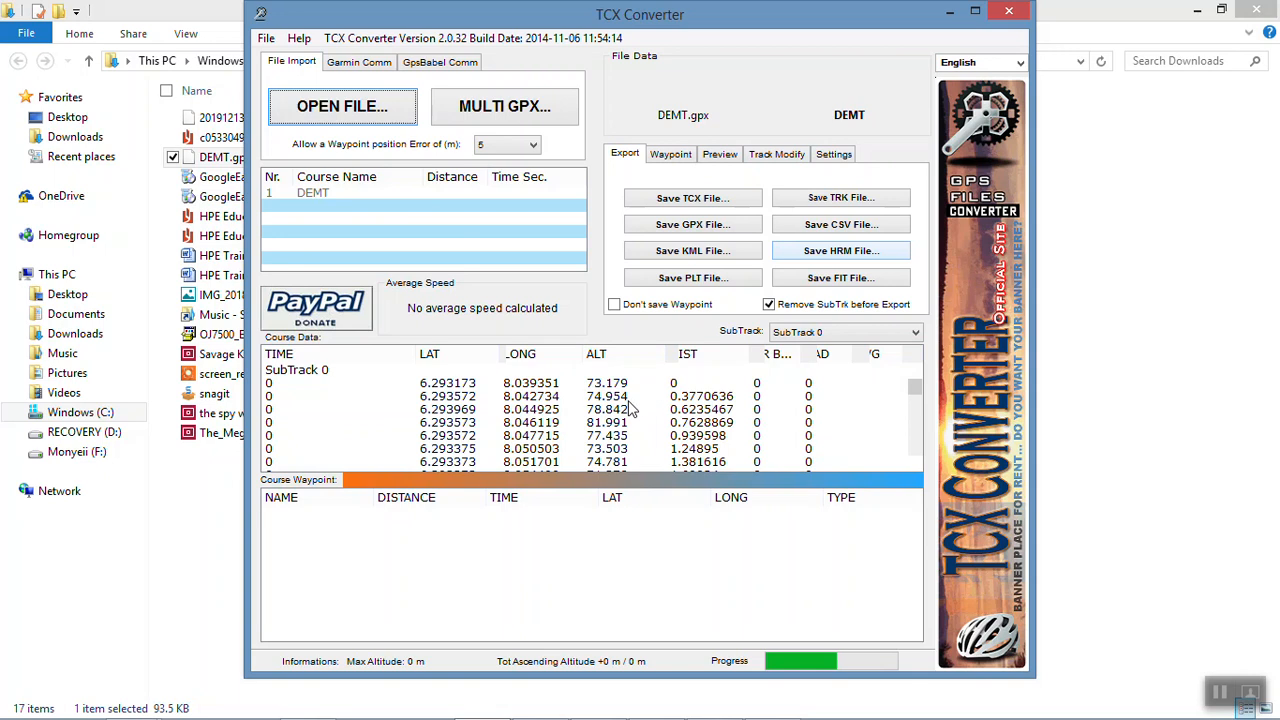
pyautogui.scroll(-5, 630, 415)
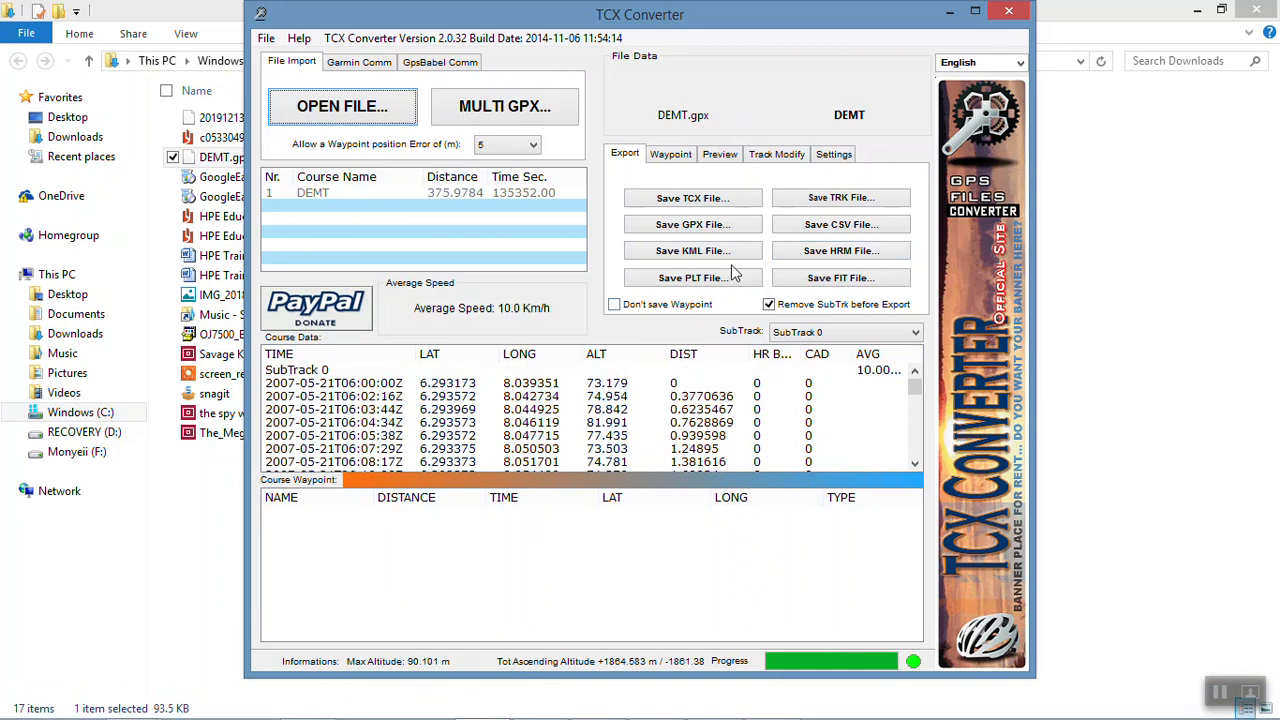
# Step: Export the DEMT track as a CSV file named DEMTC on the Desktop, using commas as cell separators
pyautogui.click(808, 226)
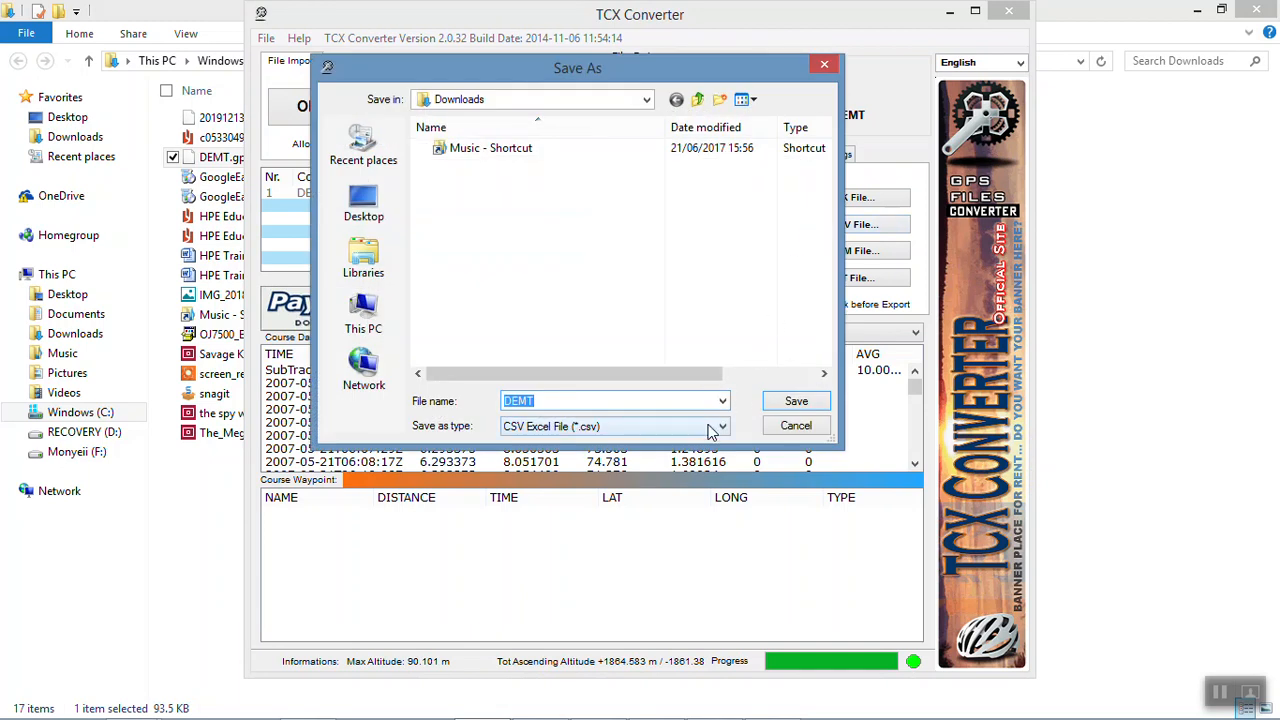
pyautogui.click(362, 210)
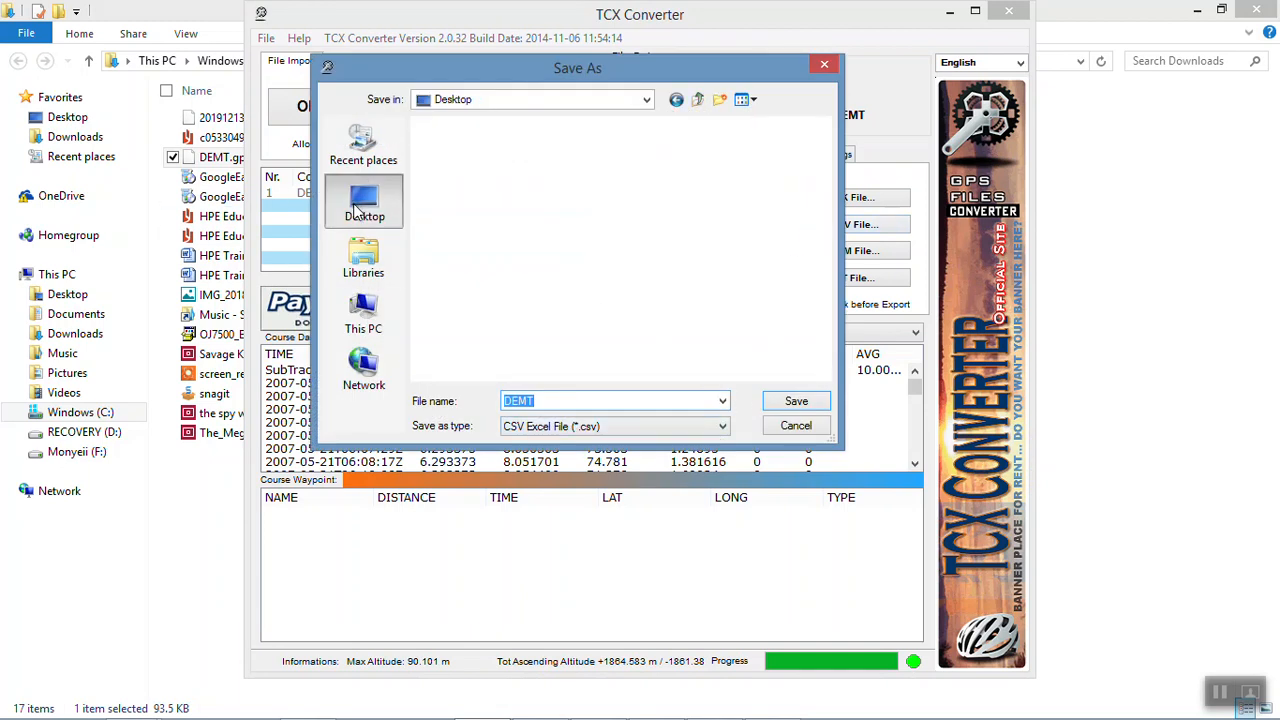
pyautogui.click(544, 401)
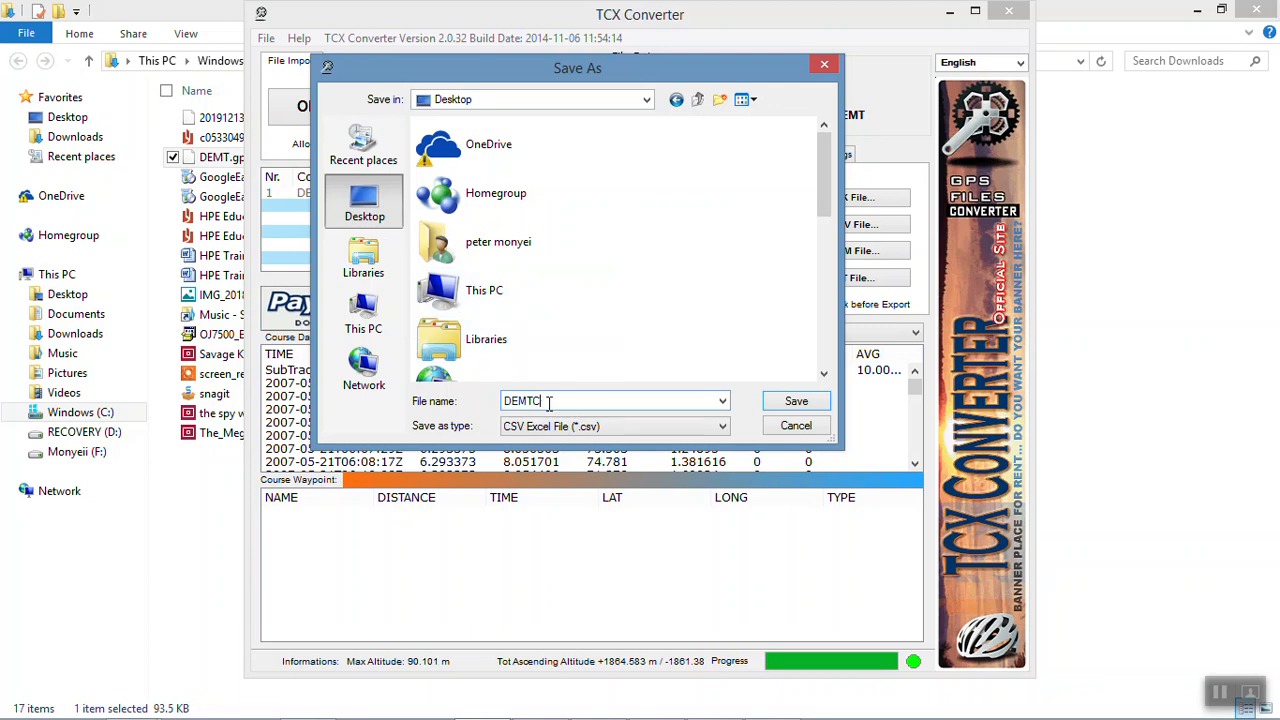
pyautogui.click(793, 402)
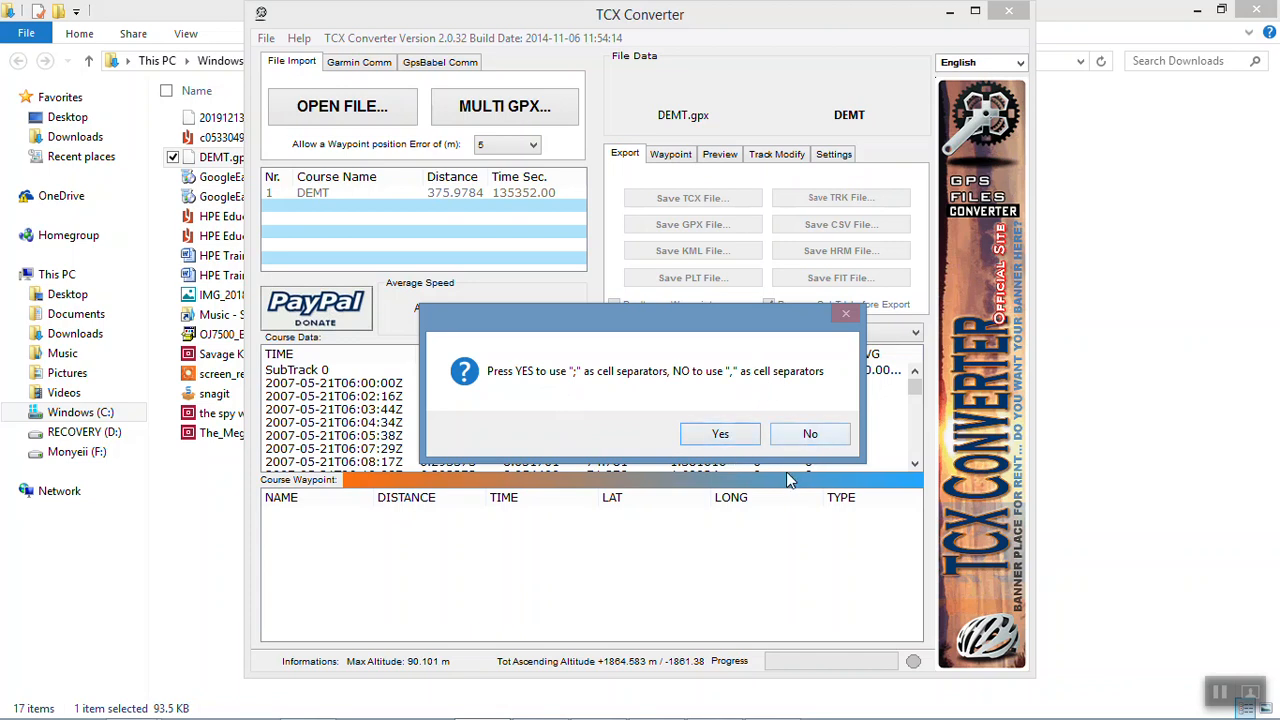
pyautogui.click(810, 436)
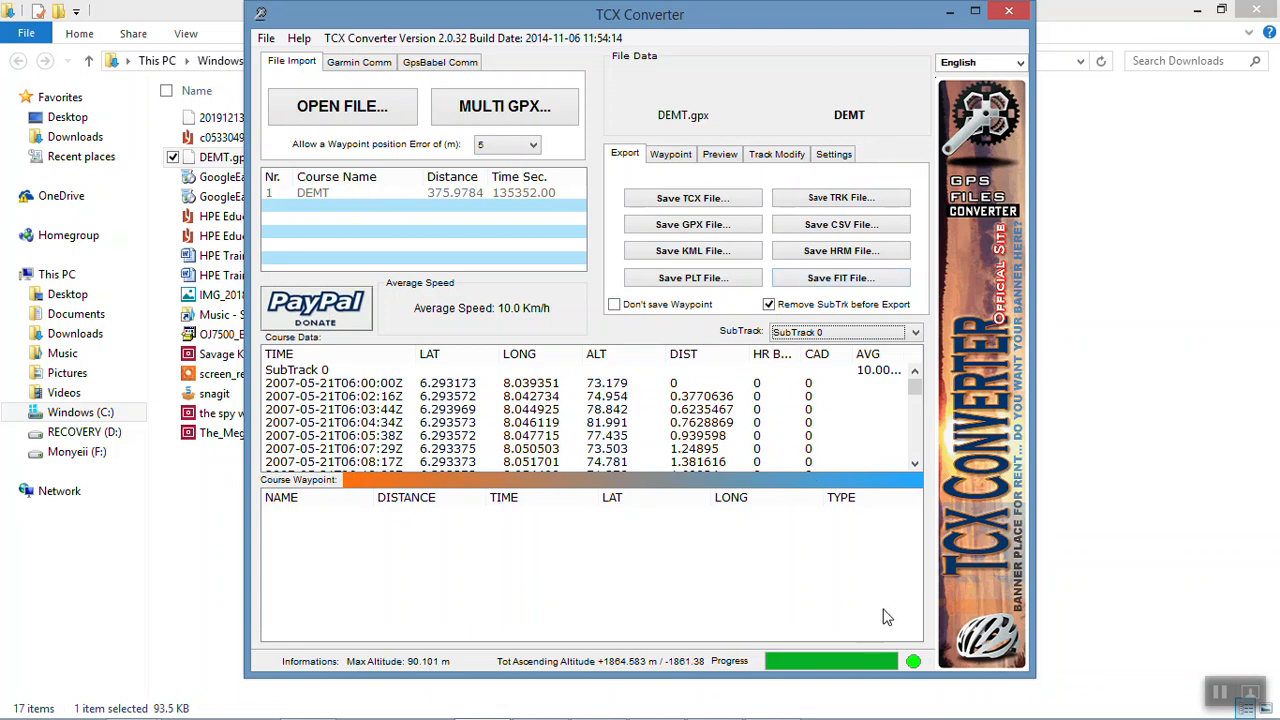
# Step: Switch to ArcMap and start a new map from the Blank Map template
pyautogui.click(1222, 692)
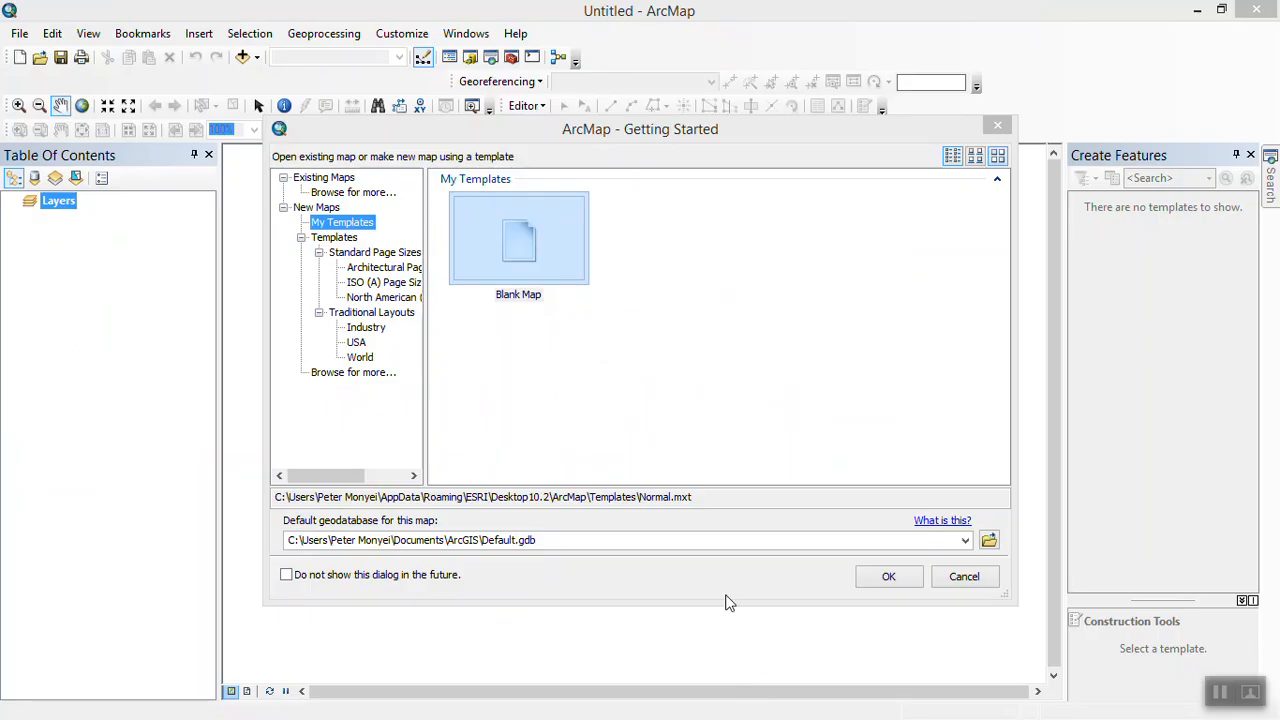
pyautogui.click(534, 258)
pyautogui.doubleClick(534, 258)
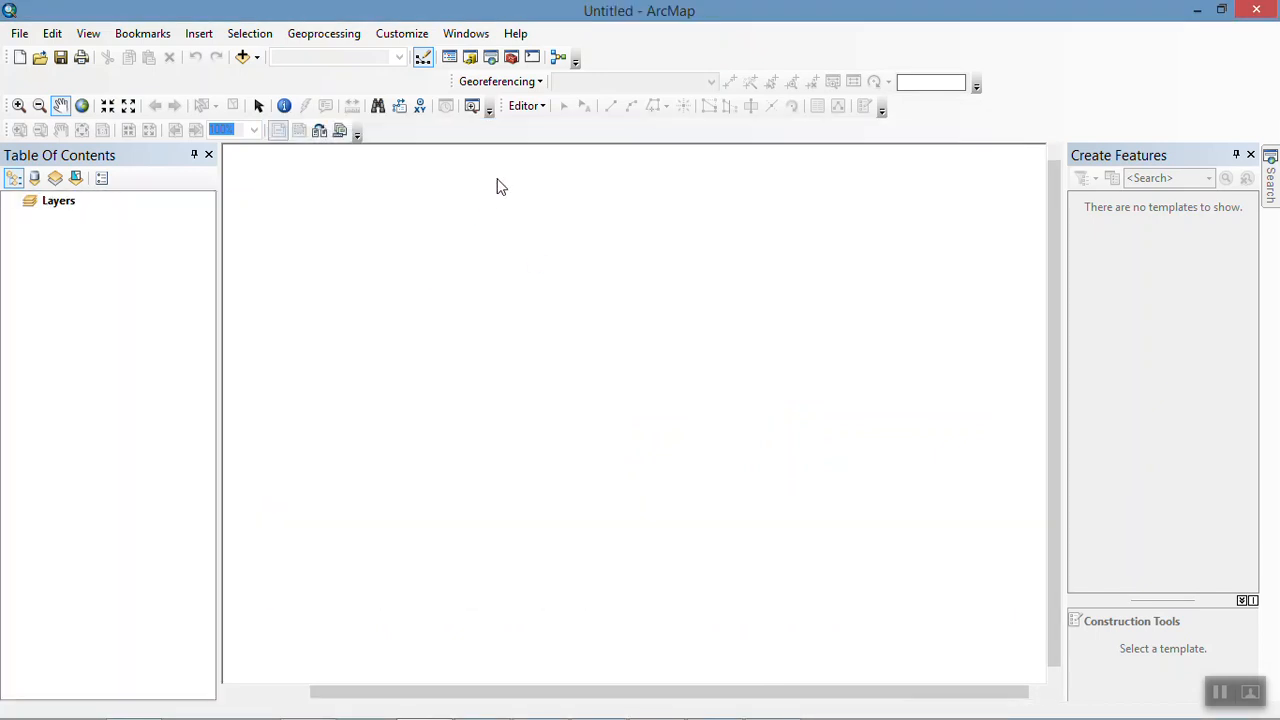
# Step: Start Add XY Data and connect to the Desktop folder while browsing for a table
pyautogui.click(31, 31)
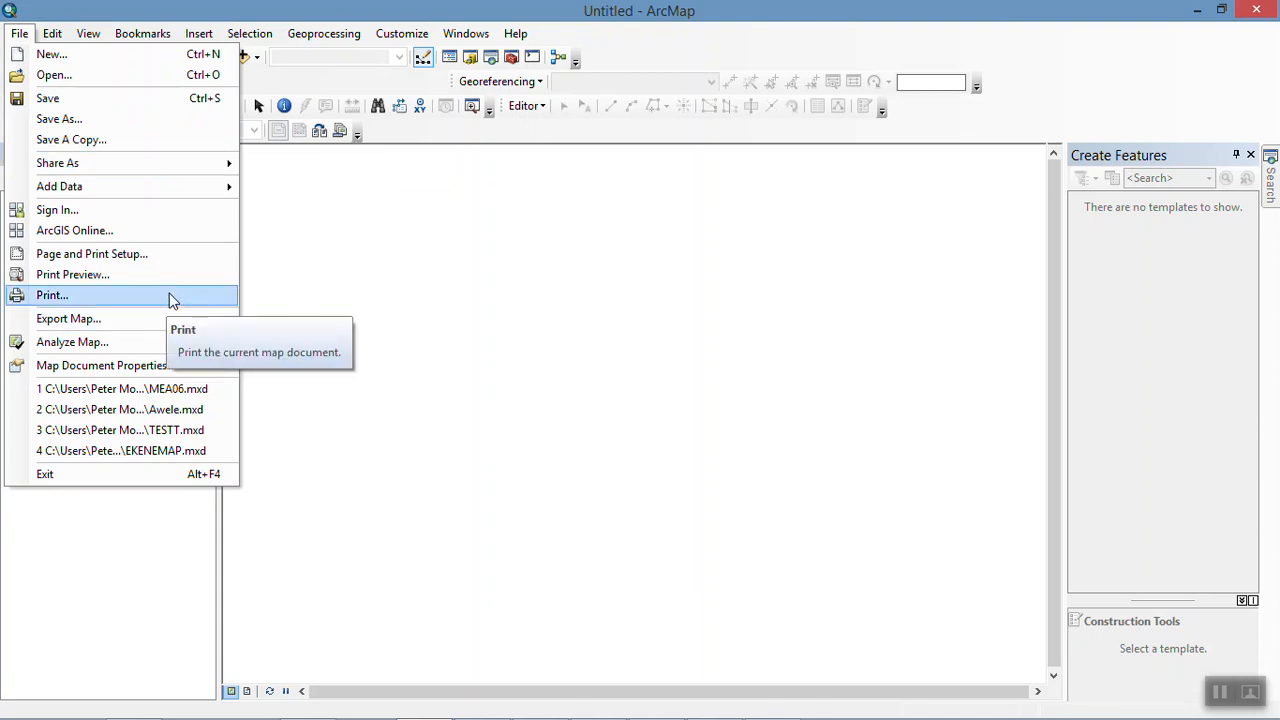
pyautogui.moveTo(222, 189)
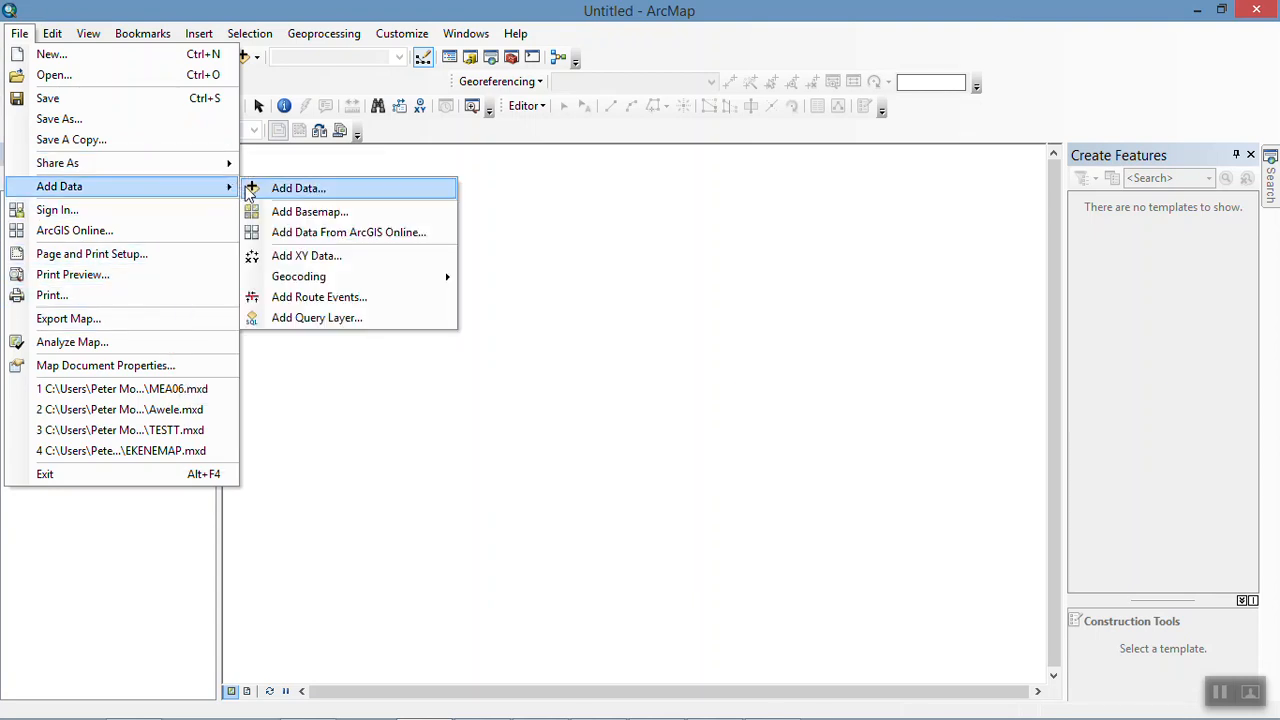
pyautogui.click(268, 262)
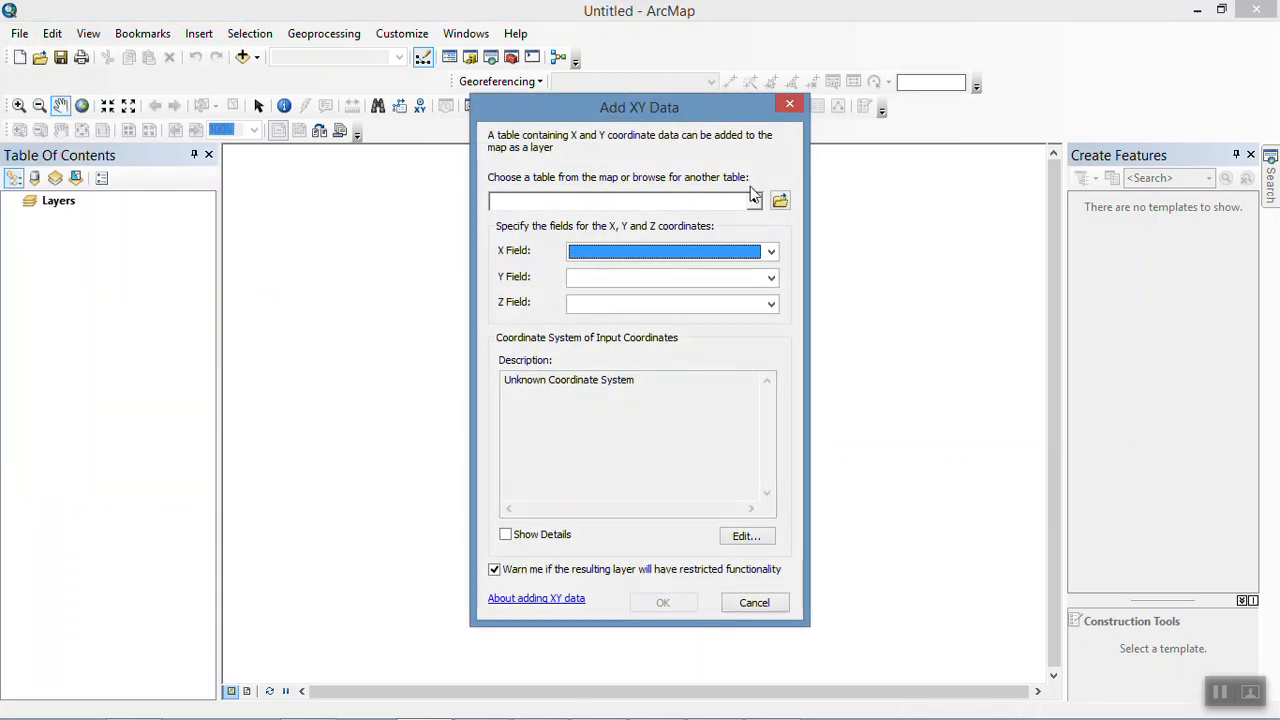
pyautogui.click(780, 202)
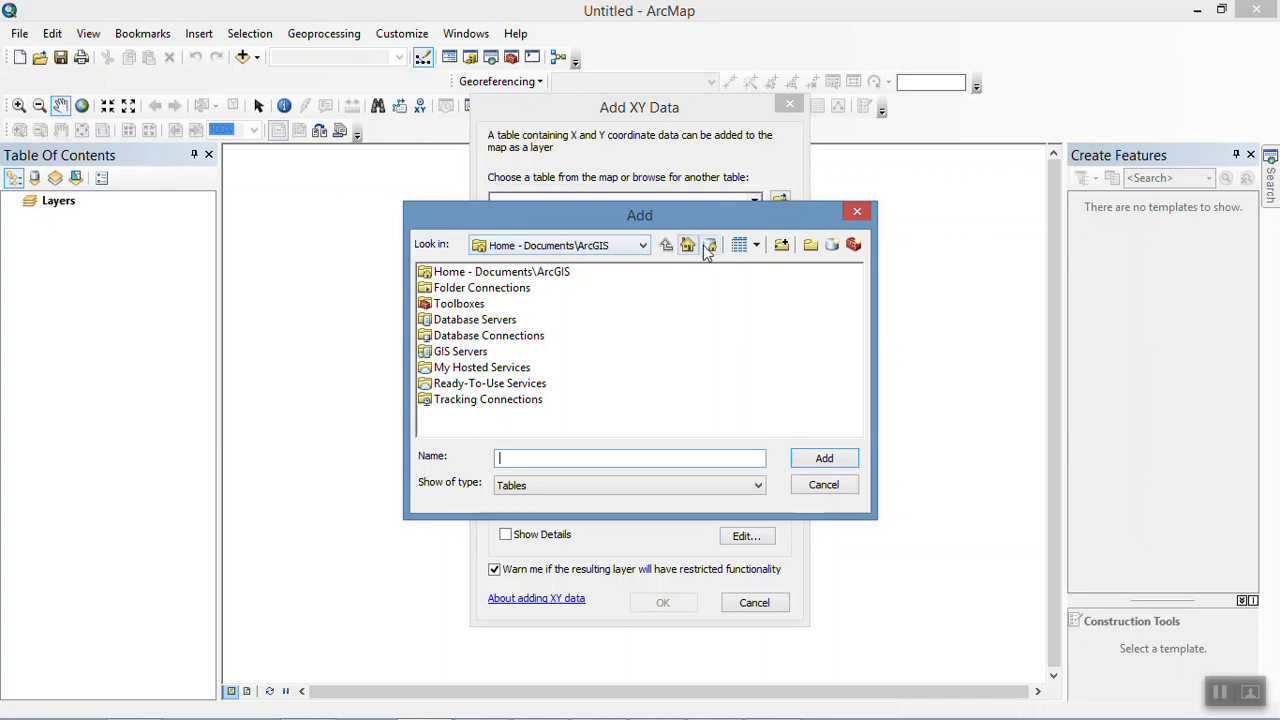
pyautogui.click(643, 246)
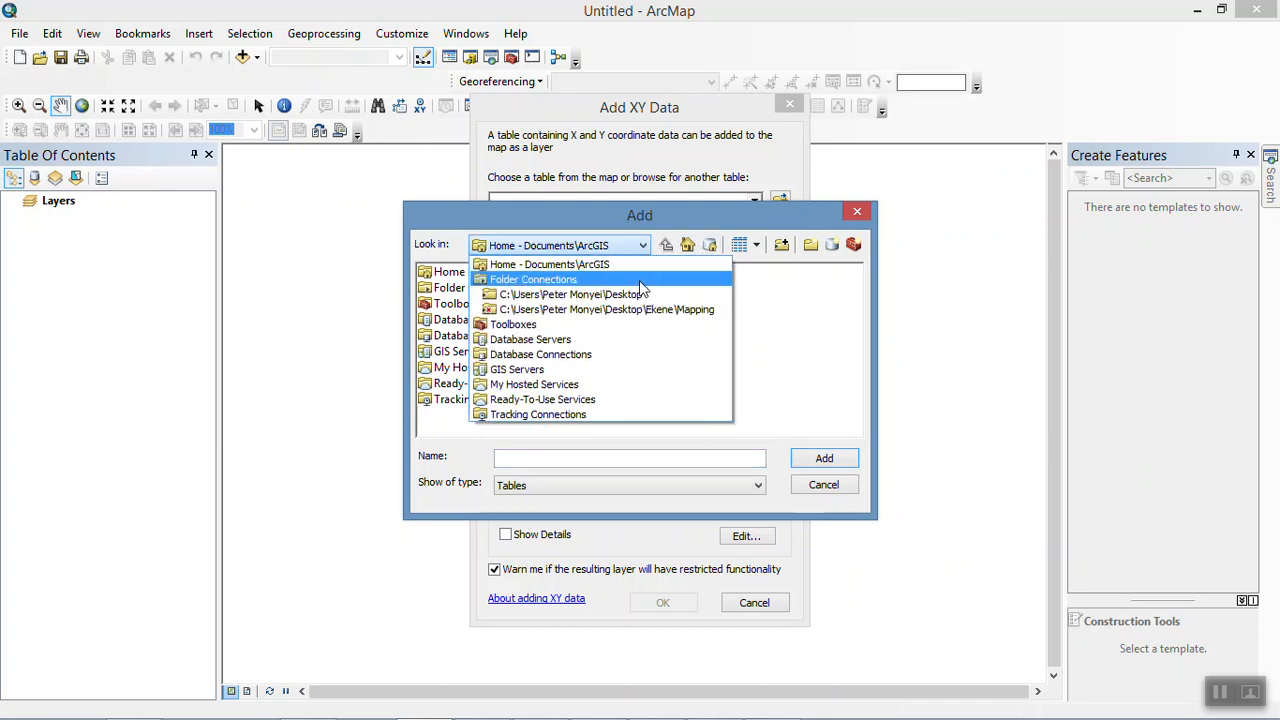
pyautogui.click(646, 280)
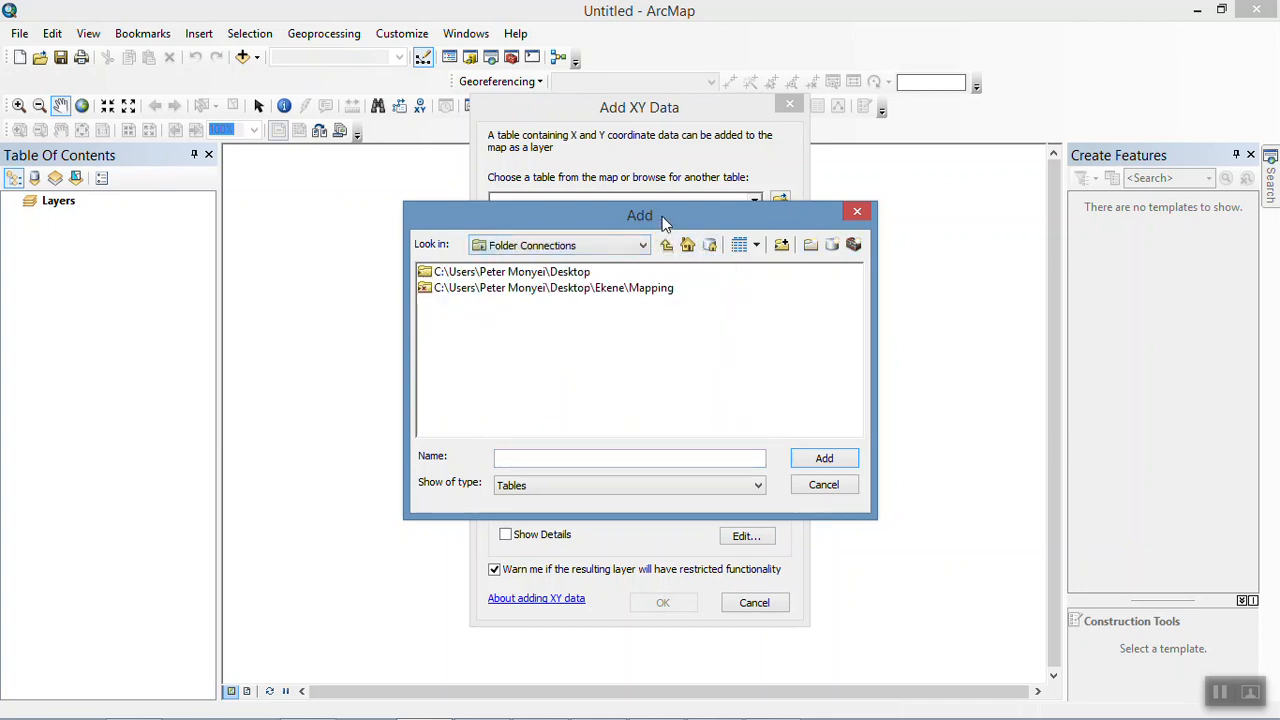
pyautogui.click(781, 246)
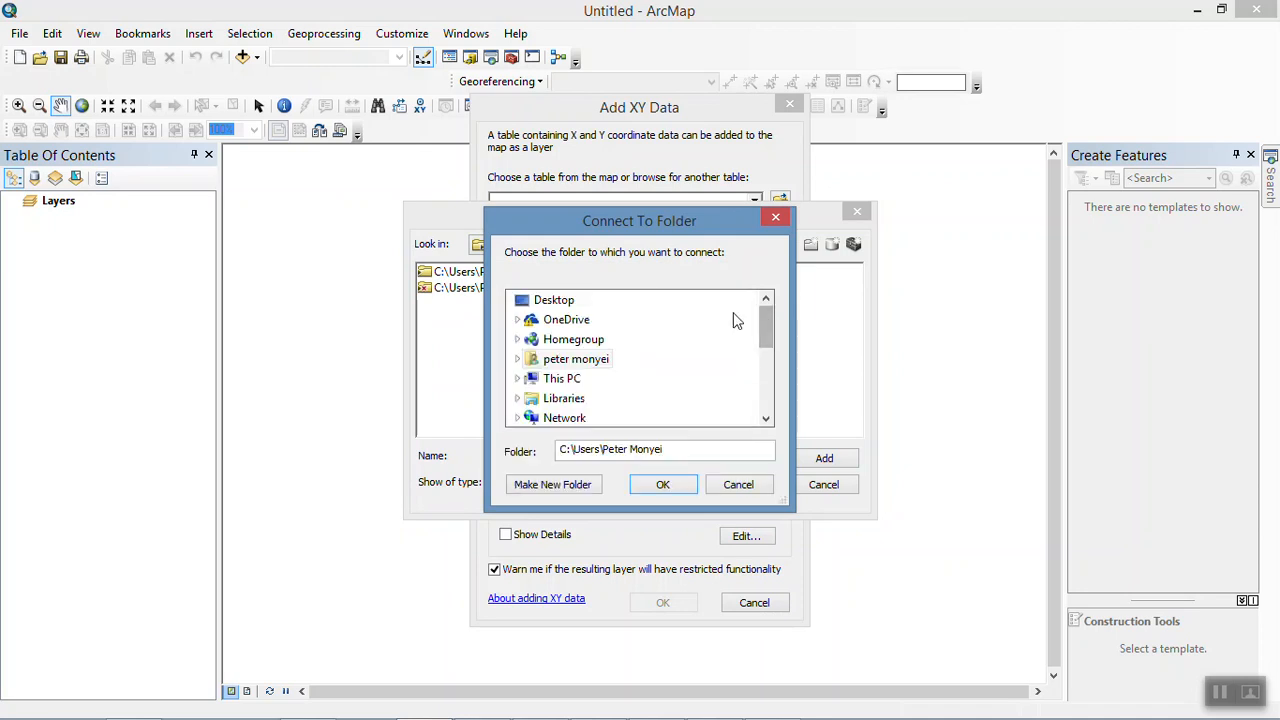
pyautogui.click(553, 301)
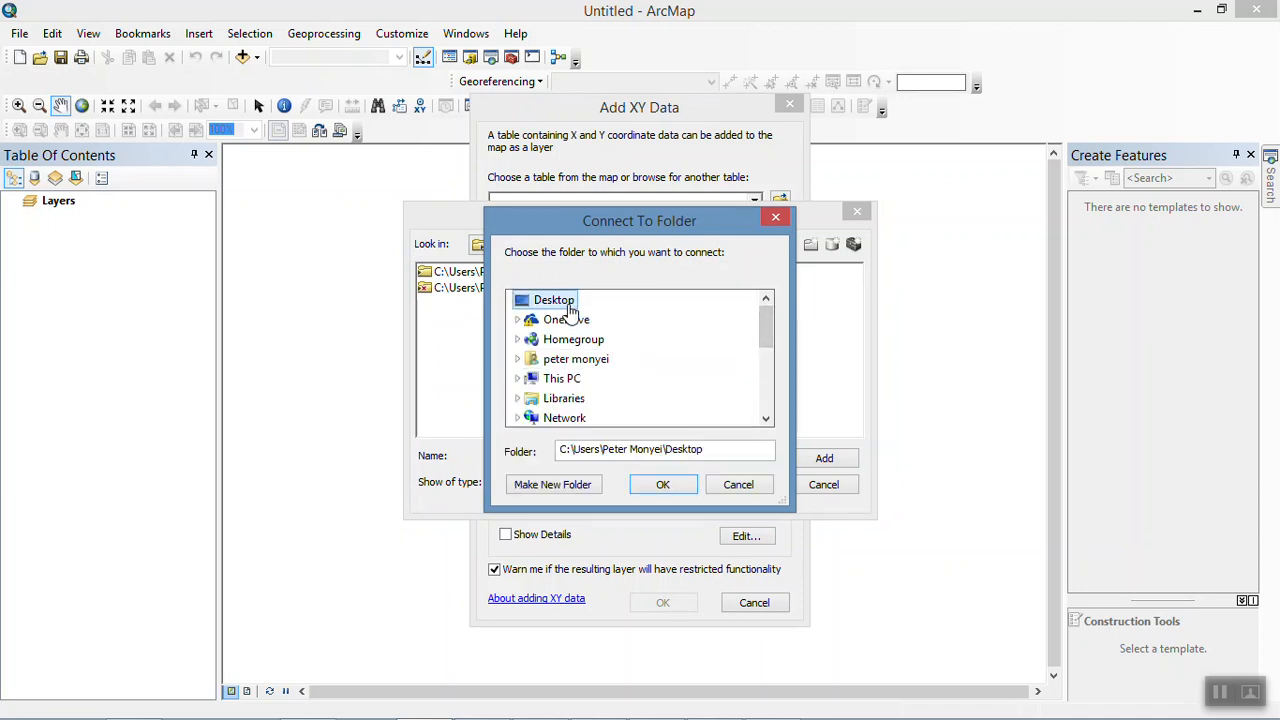
pyautogui.click(672, 487)
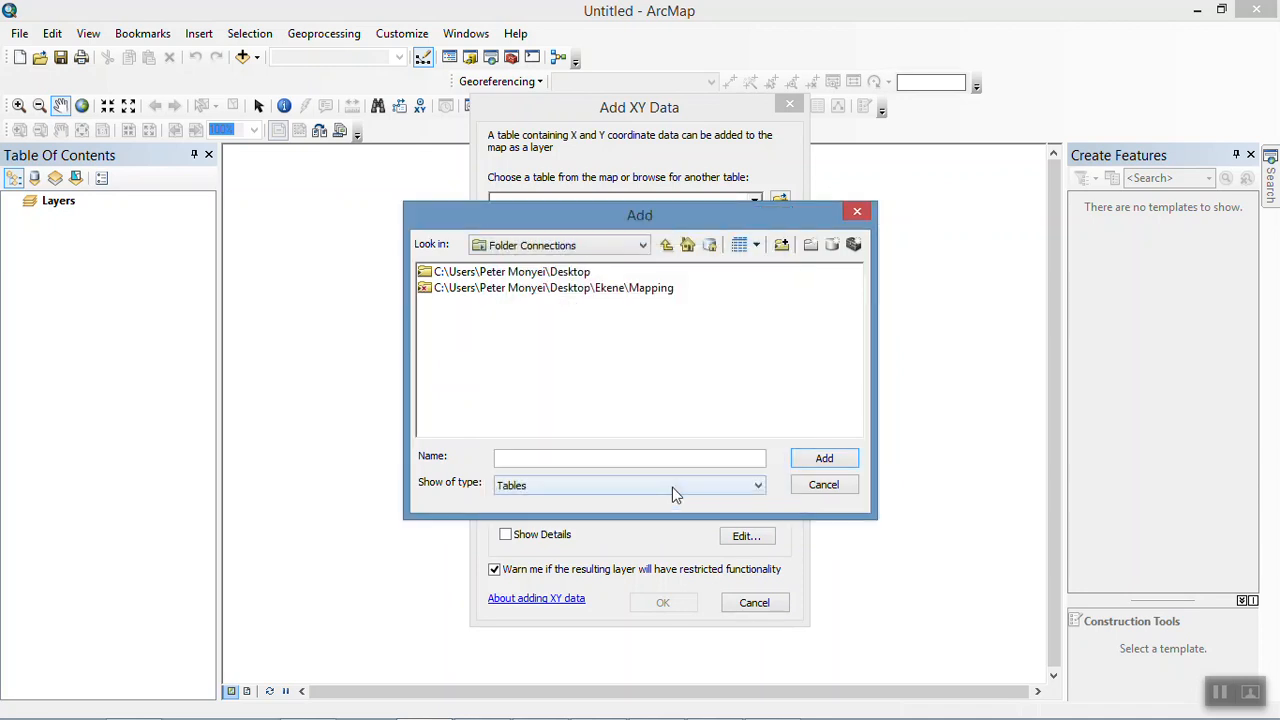
# Step: Choose DEMTC.csv from the Desktop folder connection as the XY table and set the Z field to ALT
pyautogui.doubleClick(563, 271)
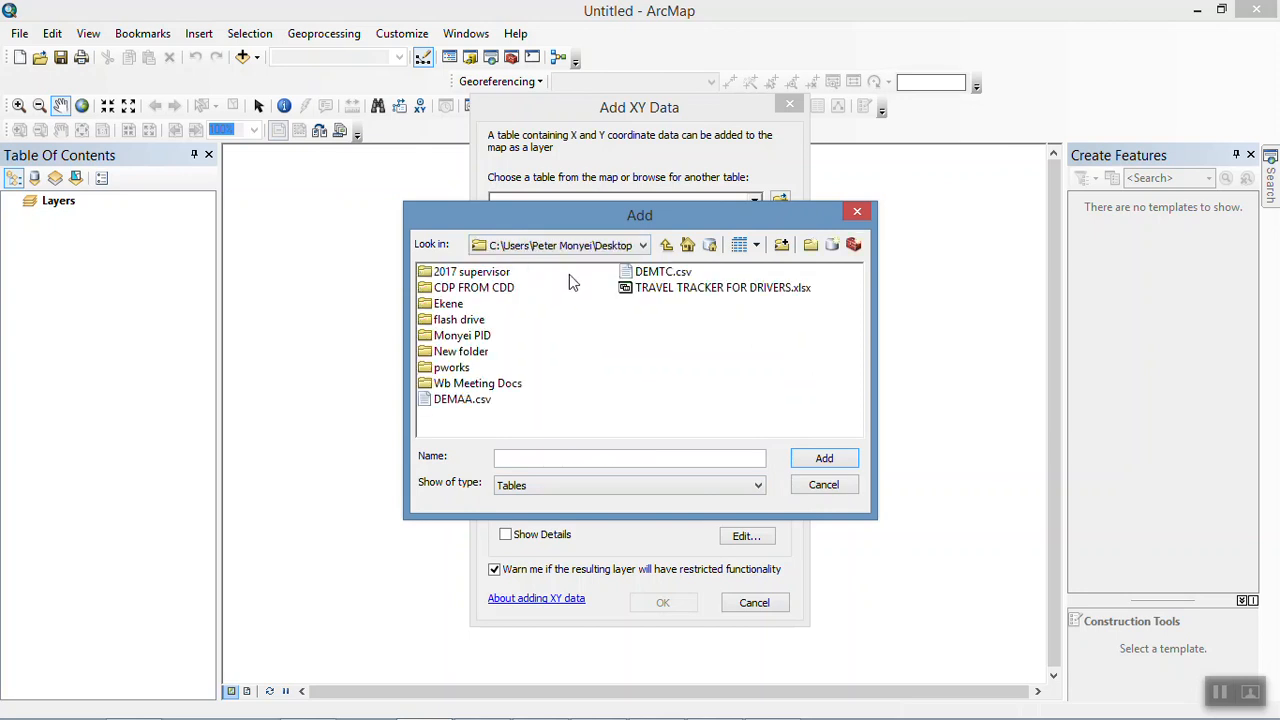
pyautogui.click(670, 276)
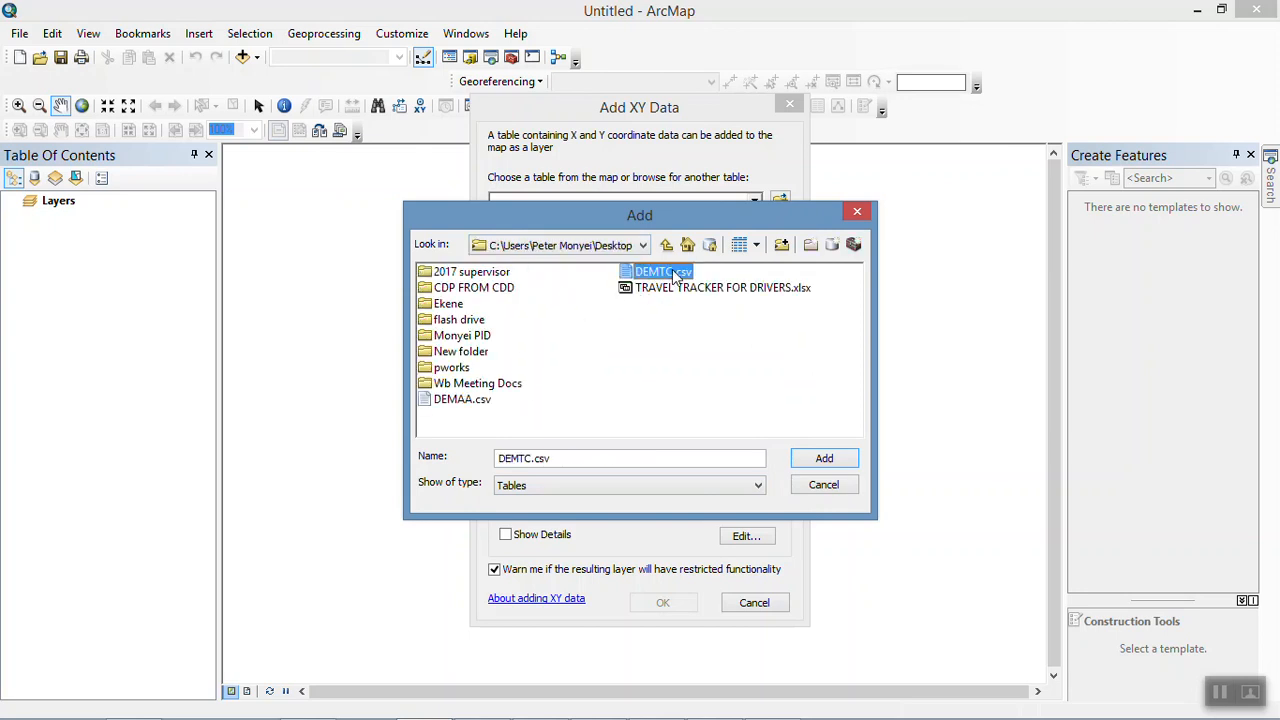
pyautogui.click(826, 460)
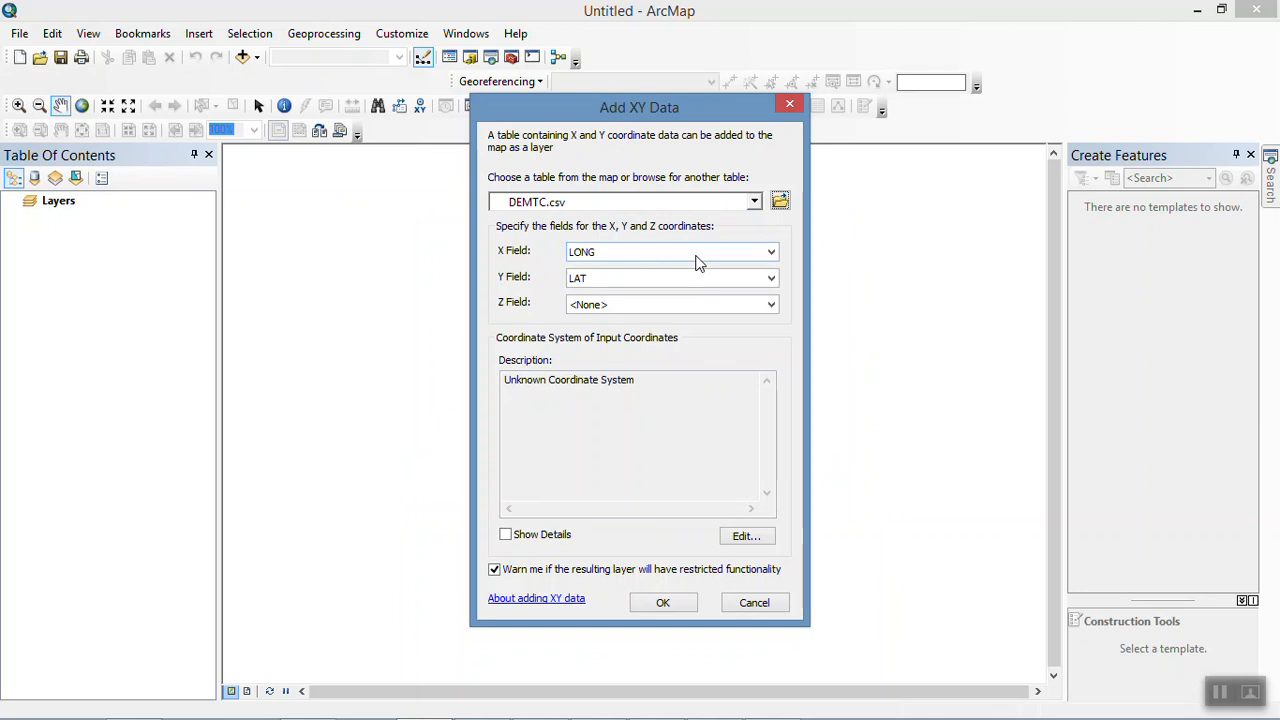
pyautogui.click(750, 308)
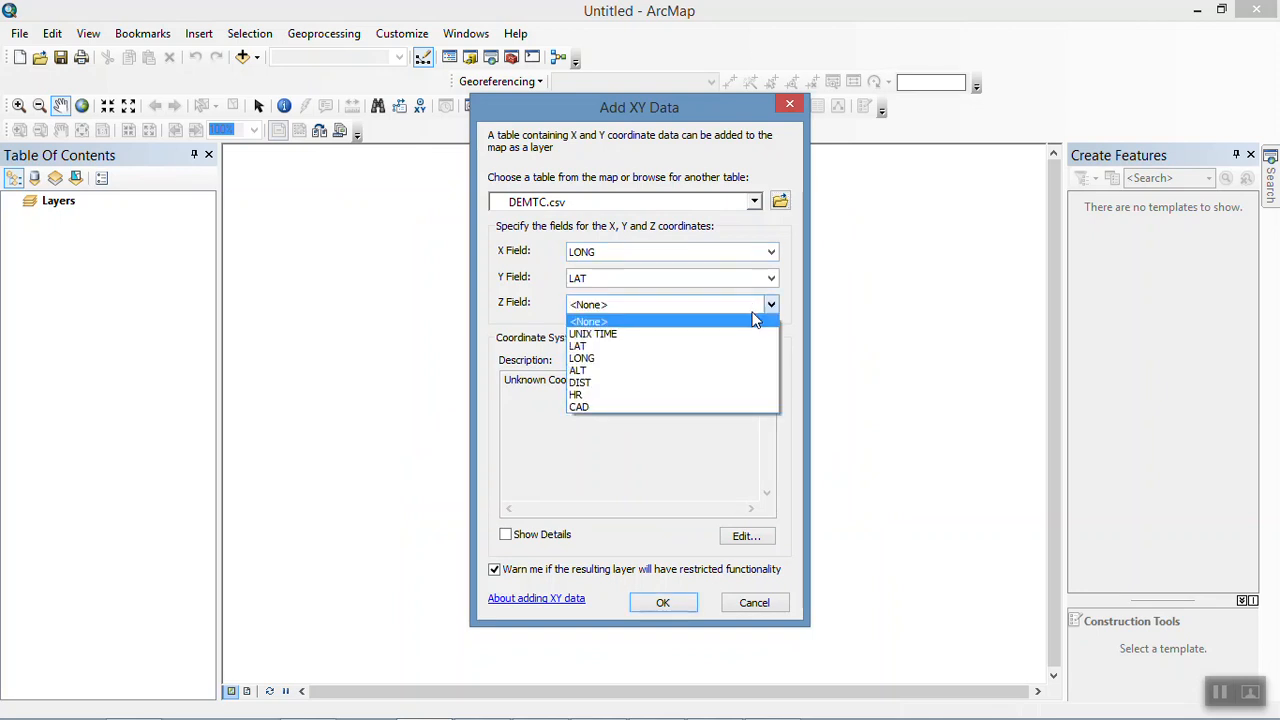
pyautogui.click(731, 372)
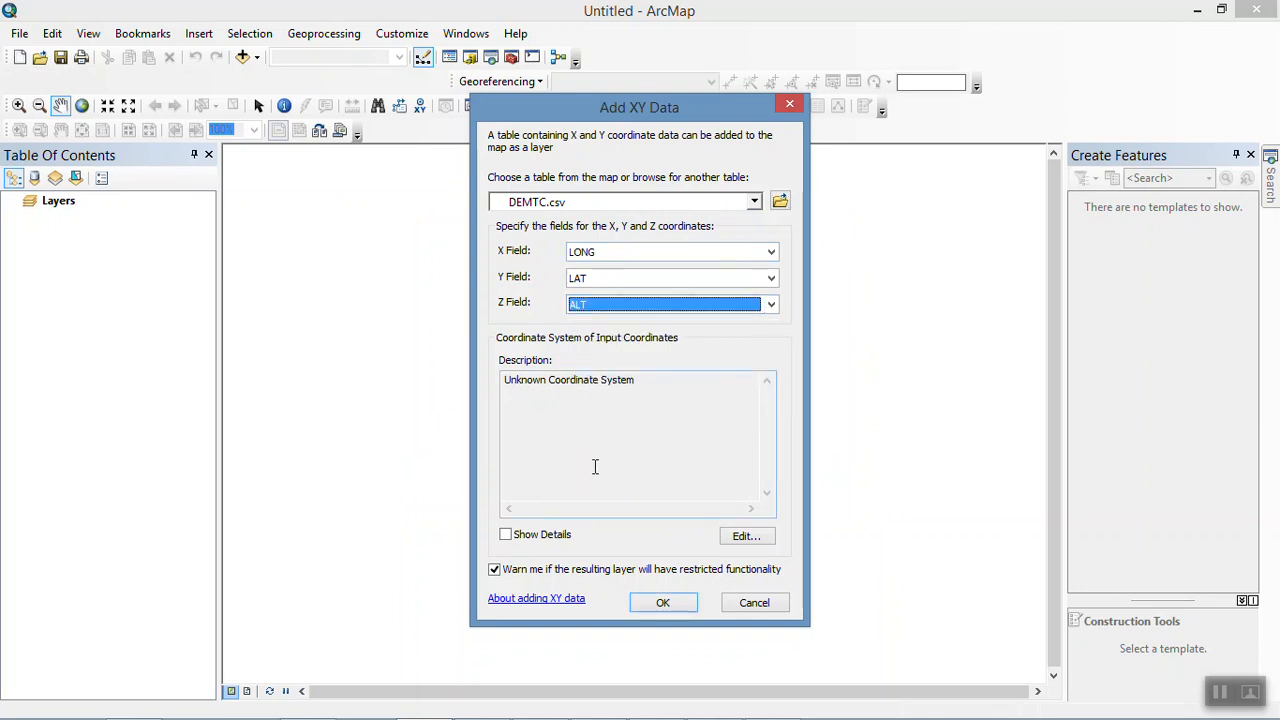
# Step: Assign the African geographic coordinate system Nahrwan 1967 to the input coordinates and add the DEMTC.csv points to the map
pyautogui.moveTo(649, 386); pyautogui.dragTo(458, 377)
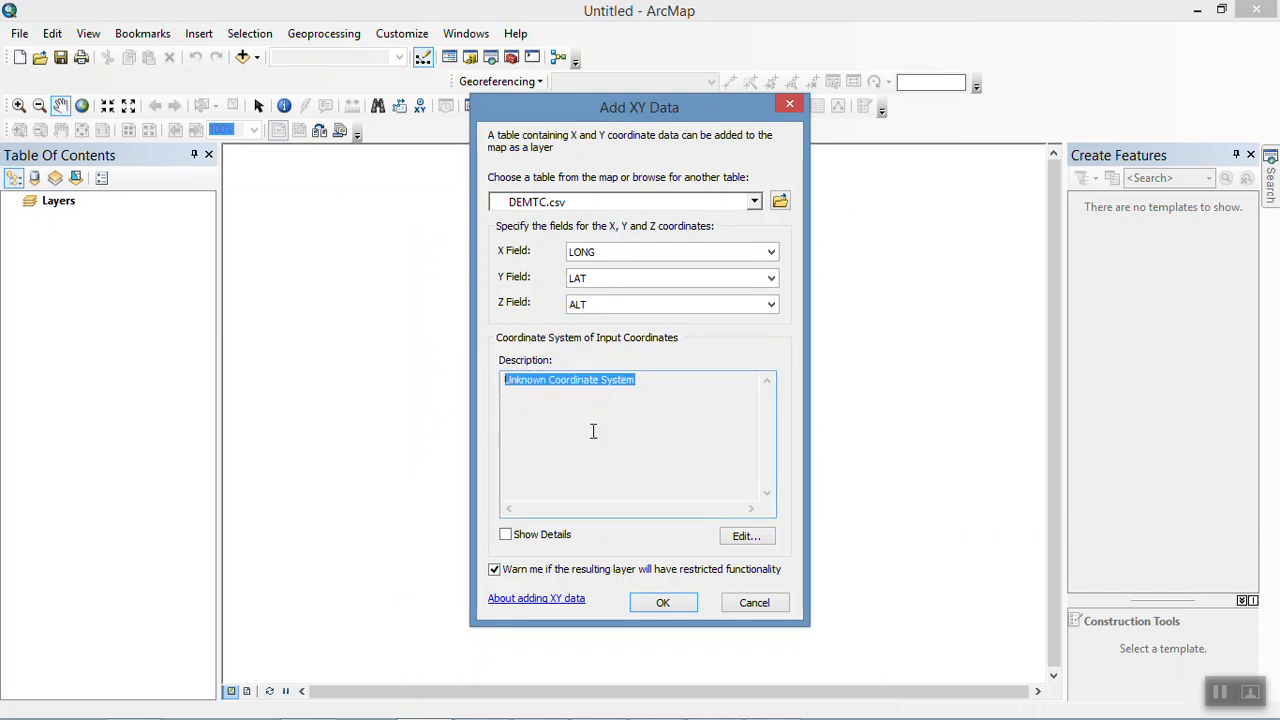
pyautogui.click(745, 545)
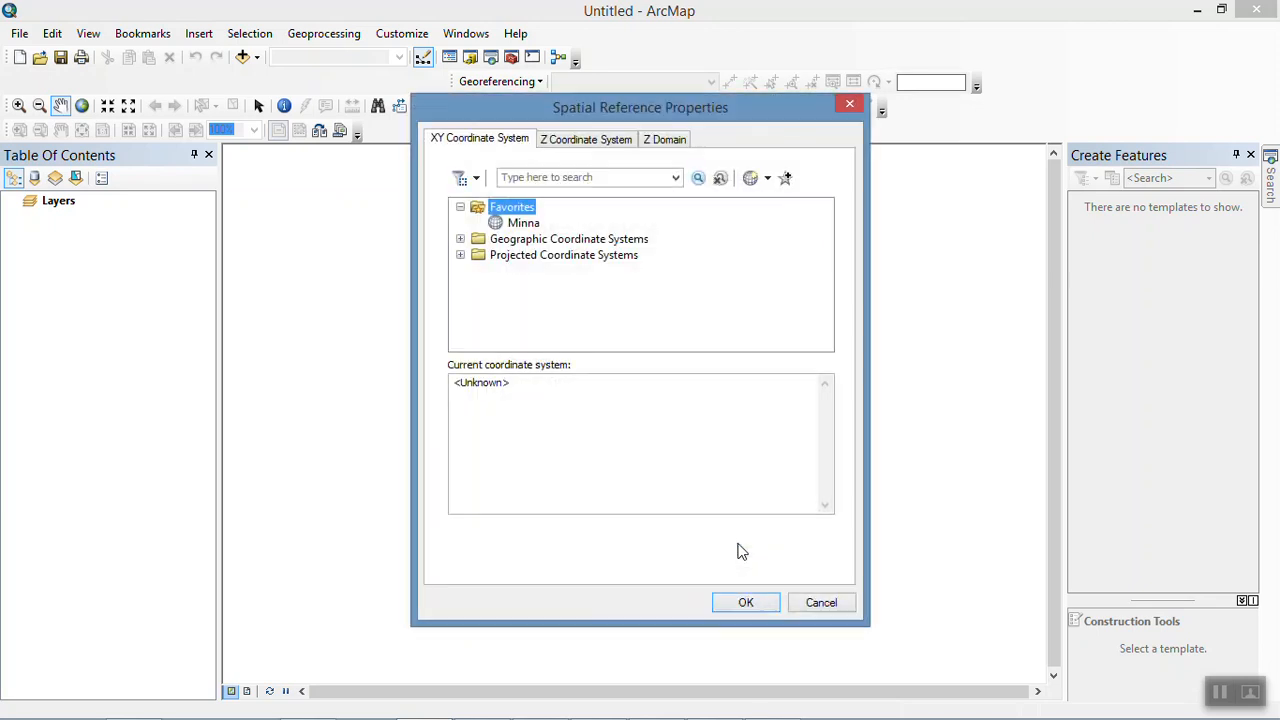
pyautogui.click(530, 227)
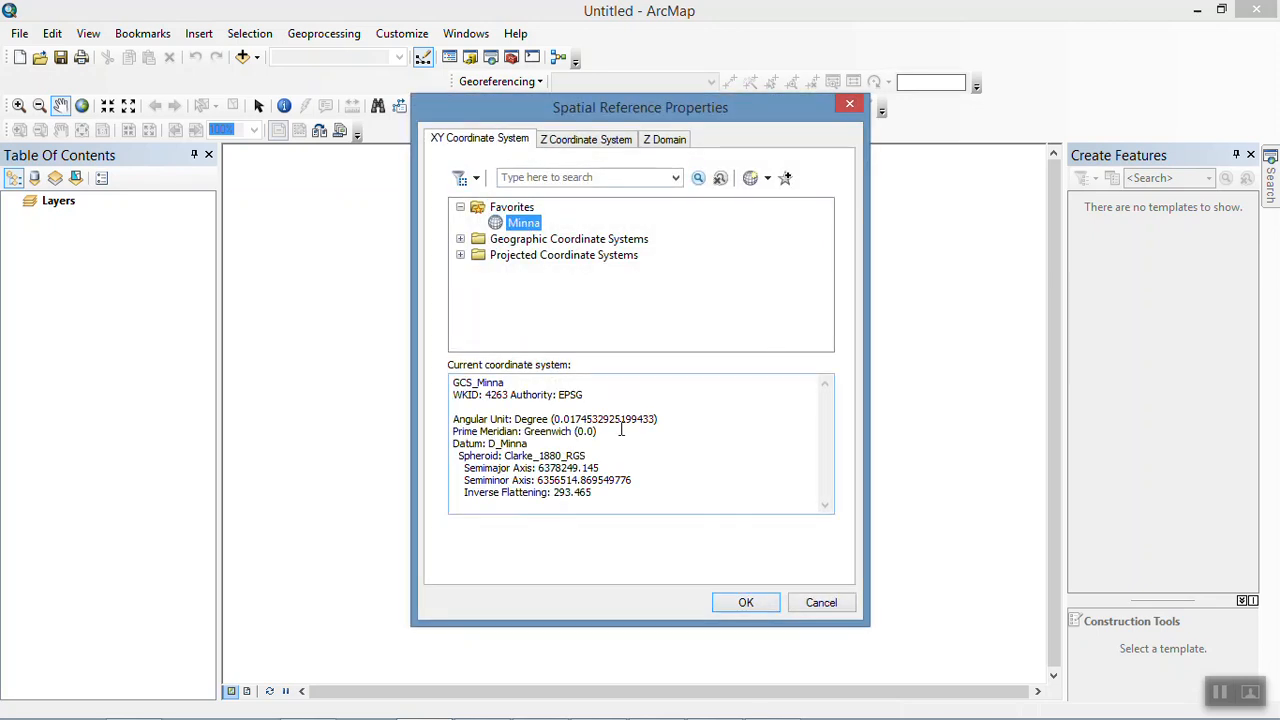
pyautogui.click(460, 240)
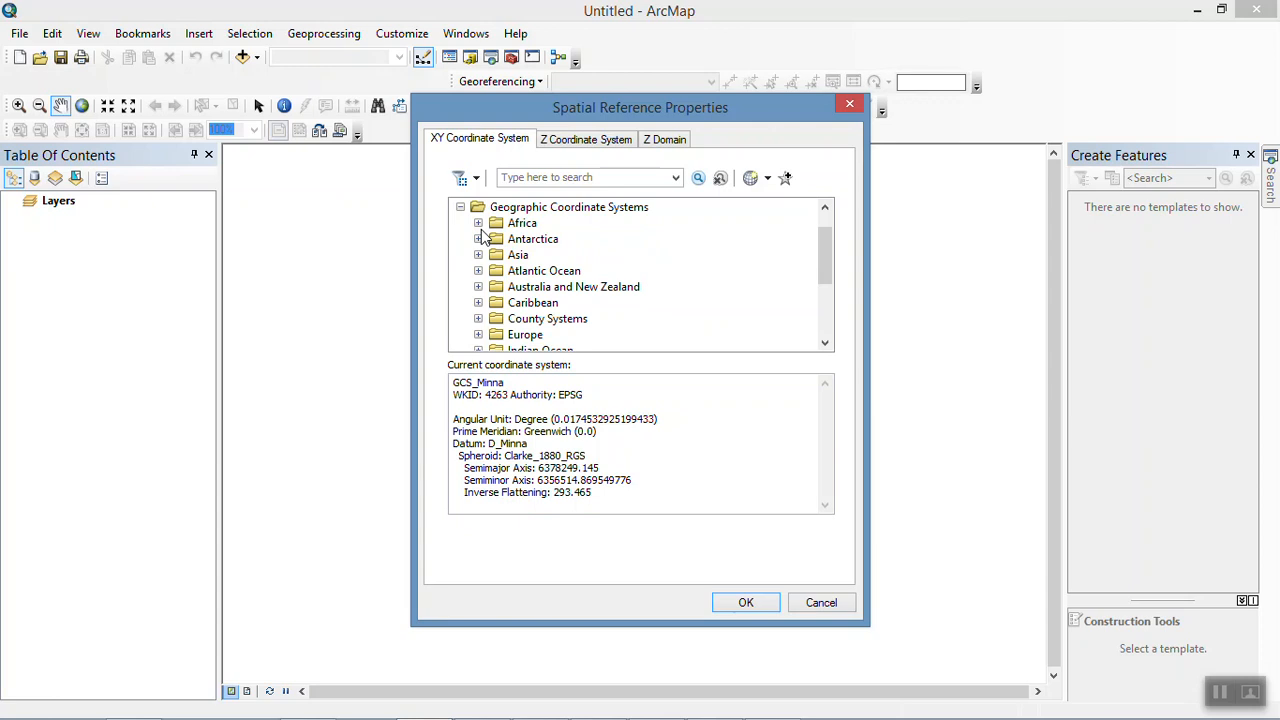
pyautogui.click(478, 223)
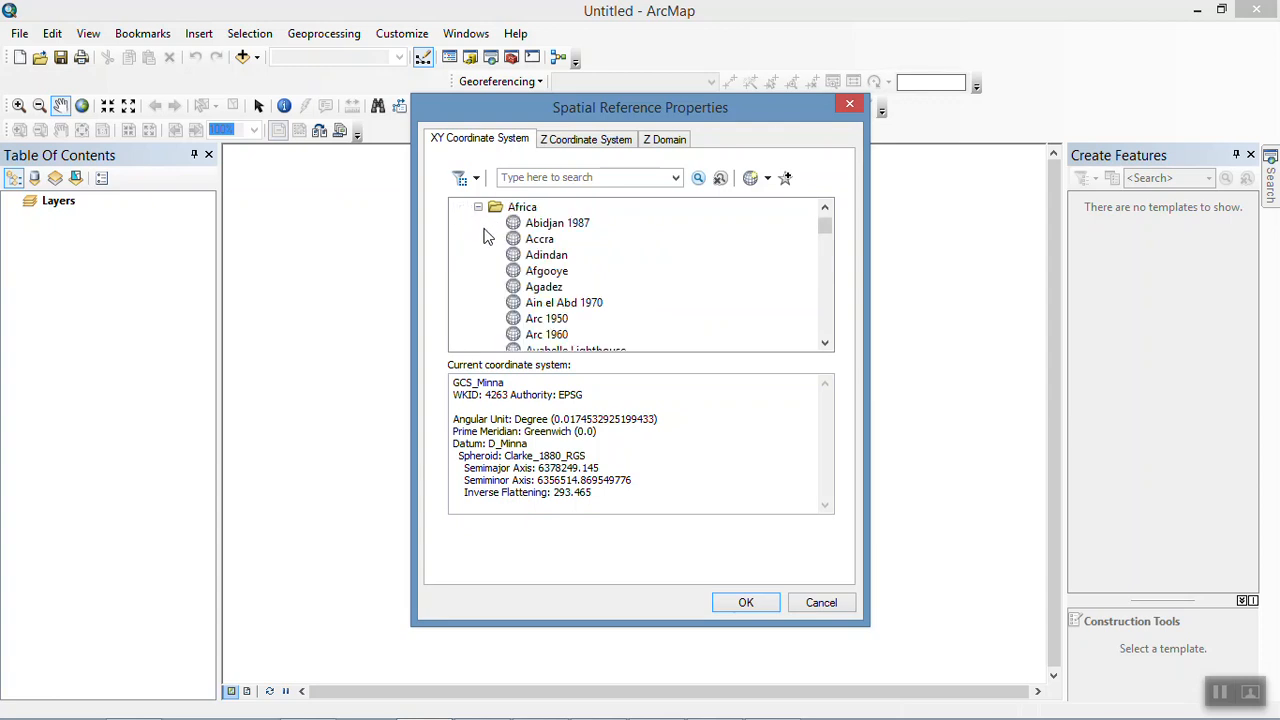
pyautogui.press('n')
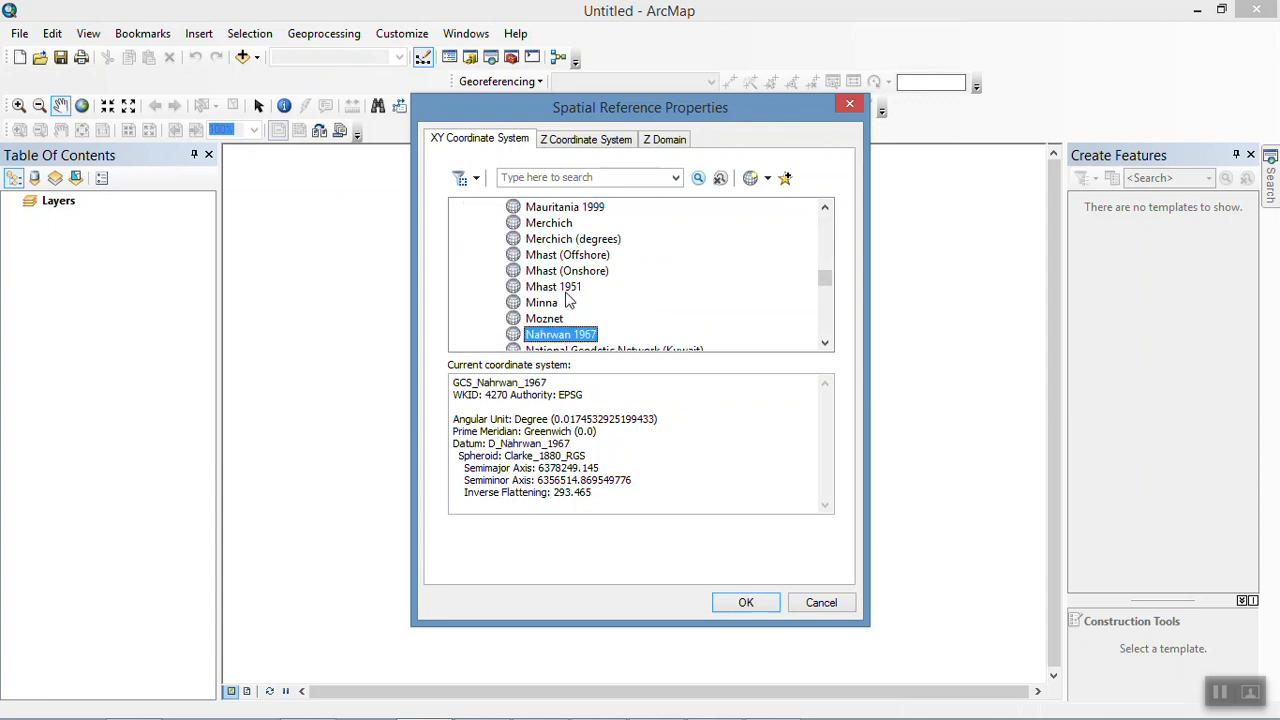
pyautogui.click(750, 603)
pyautogui.click(668, 601)
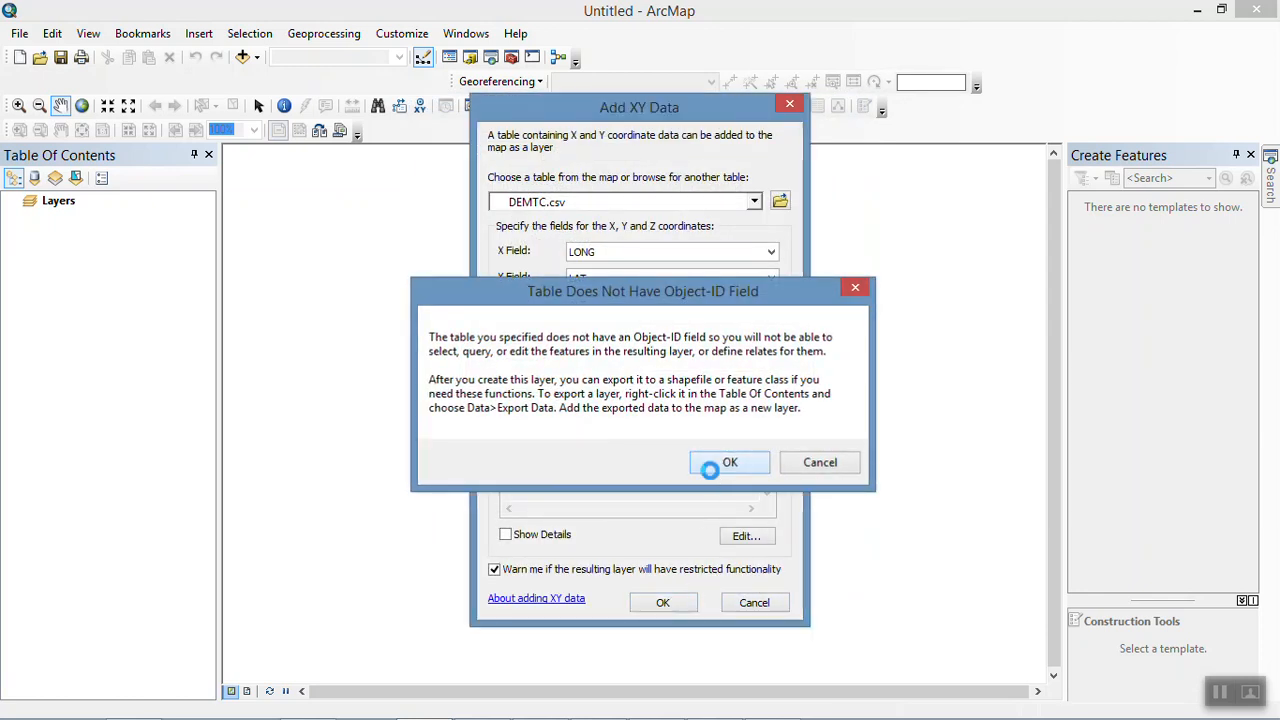
pyautogui.click(729, 462)
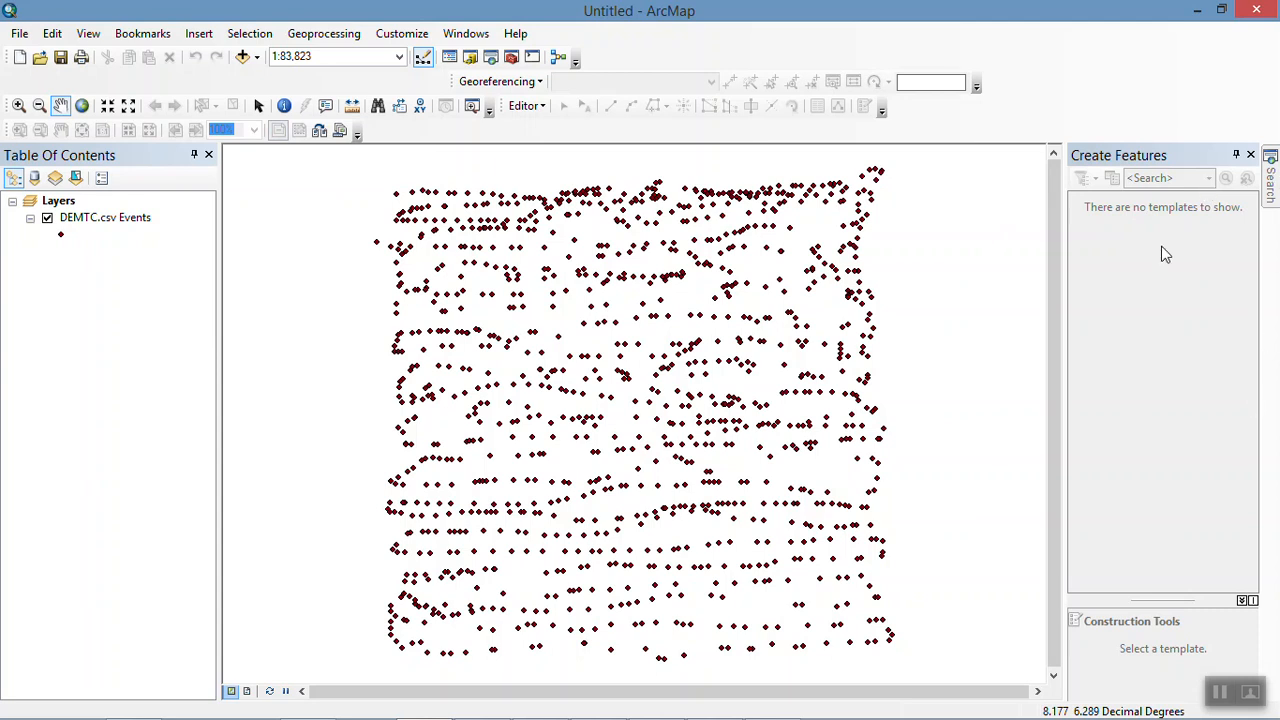
# Step: Open ArcToolbox and dock it together with the Create Features window
pyautogui.click(511, 57)
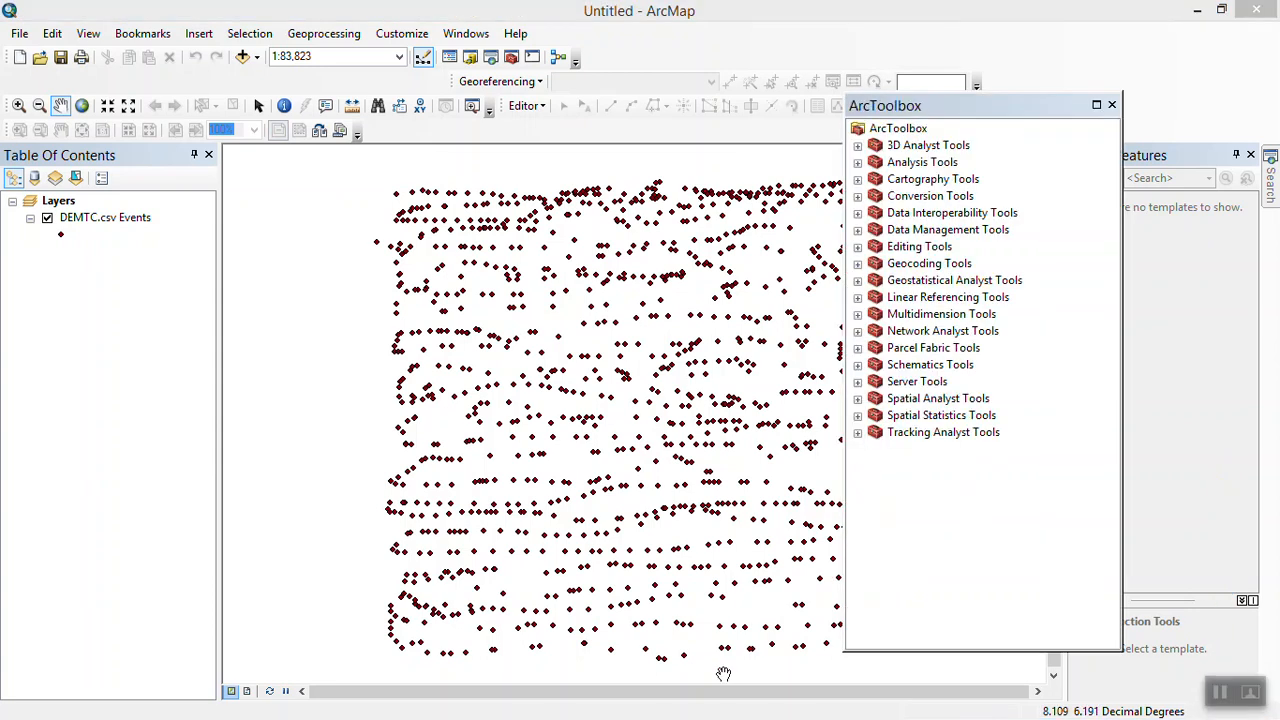
pyautogui.moveTo(910, 107); pyautogui.dragTo(1088, 175)
pyautogui.doubleClick(1088, 175)
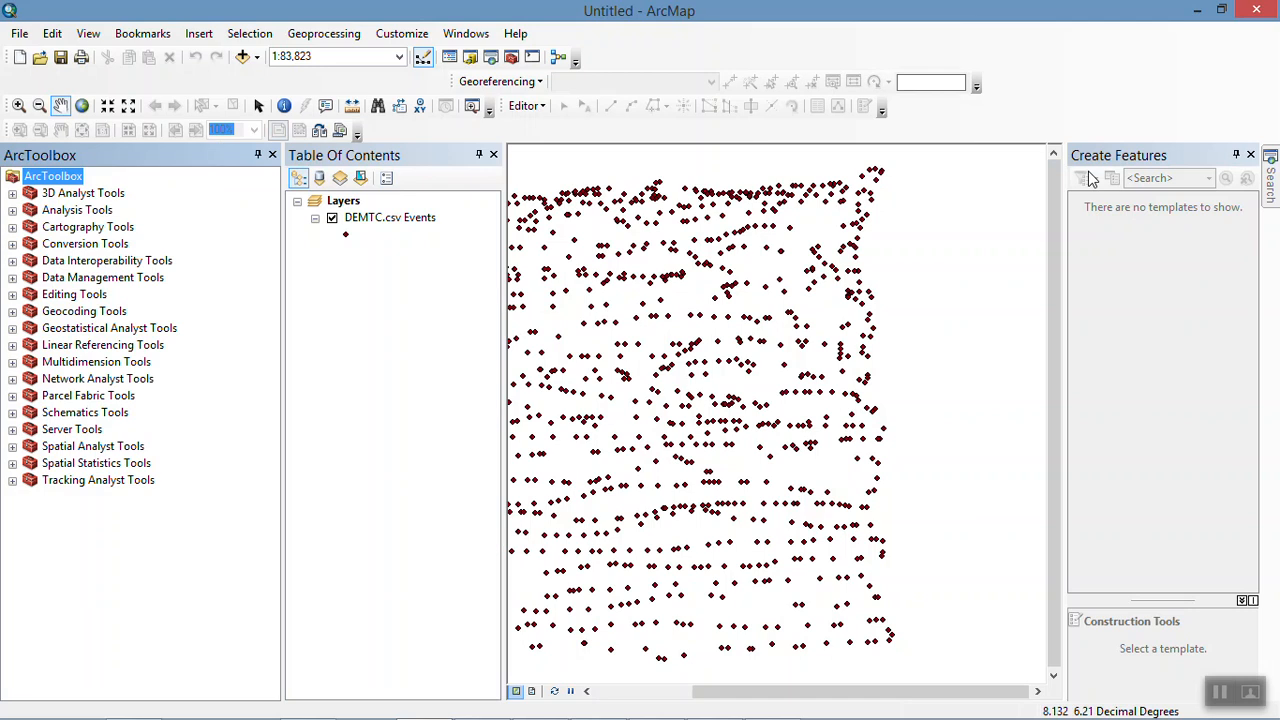
pyautogui.moveTo(567, 169); pyautogui.dragTo(1080, 157)
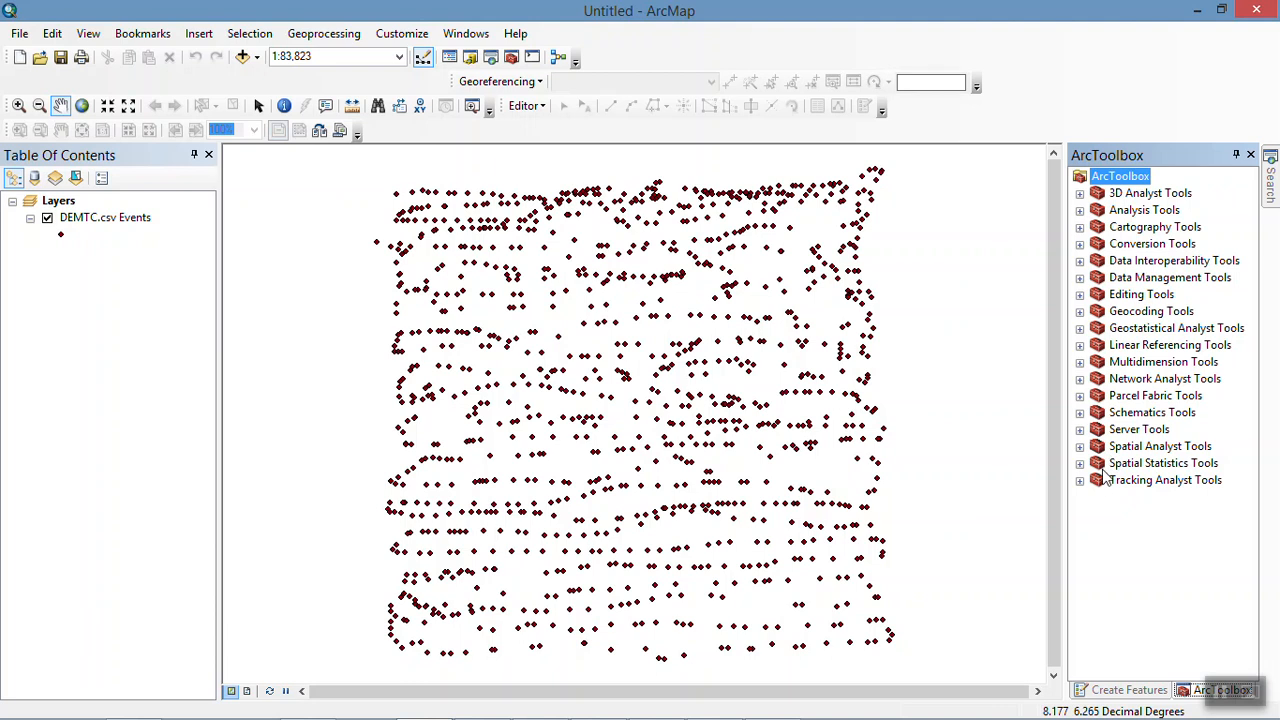
# Step: Start the Spatial Analyst Kriging interpolation tool and choose the DEMTC.csv Events layer as its input point features
pyautogui.click(1079, 447)
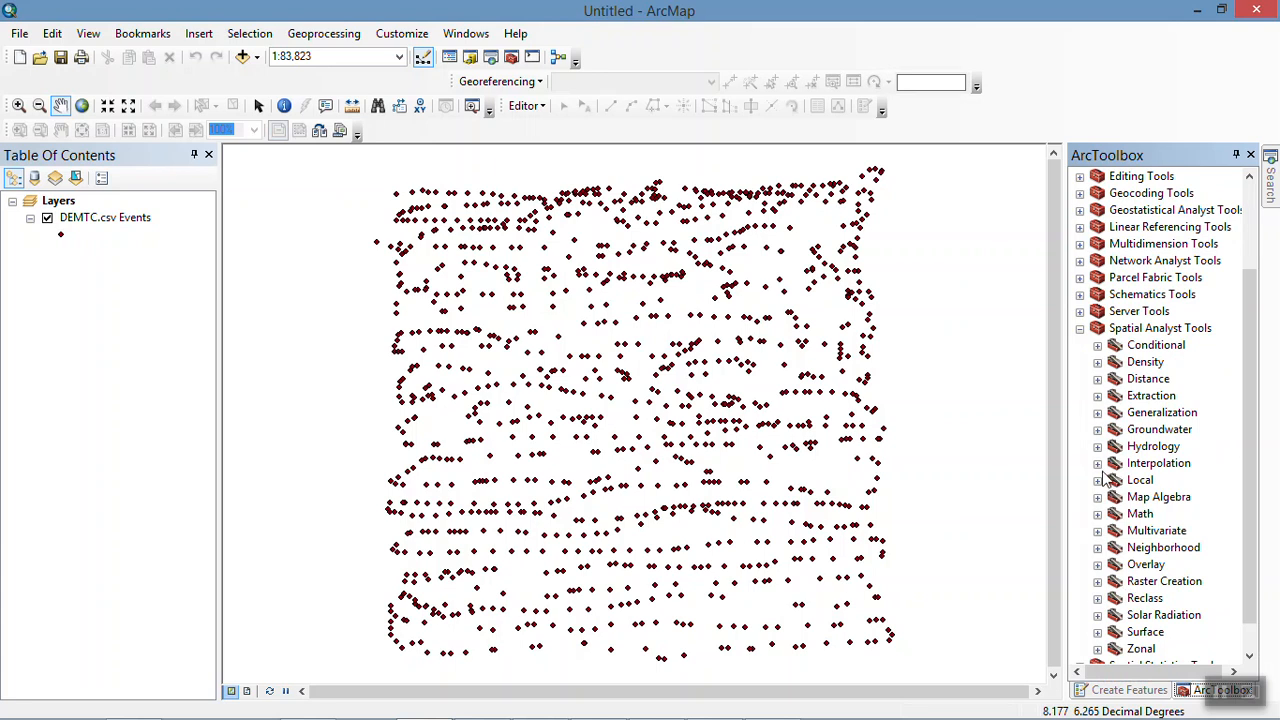
pyautogui.click(1098, 464)
pyautogui.doubleClick(1174, 500)
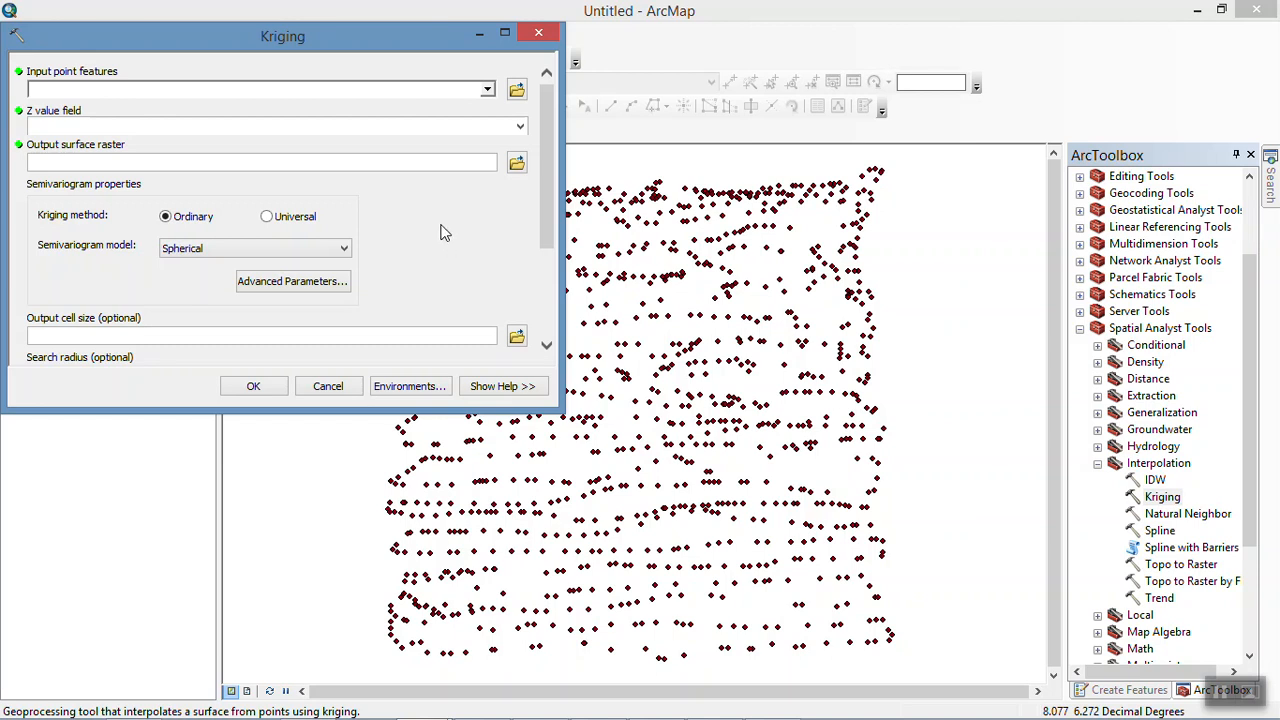
pyautogui.click(487, 90)
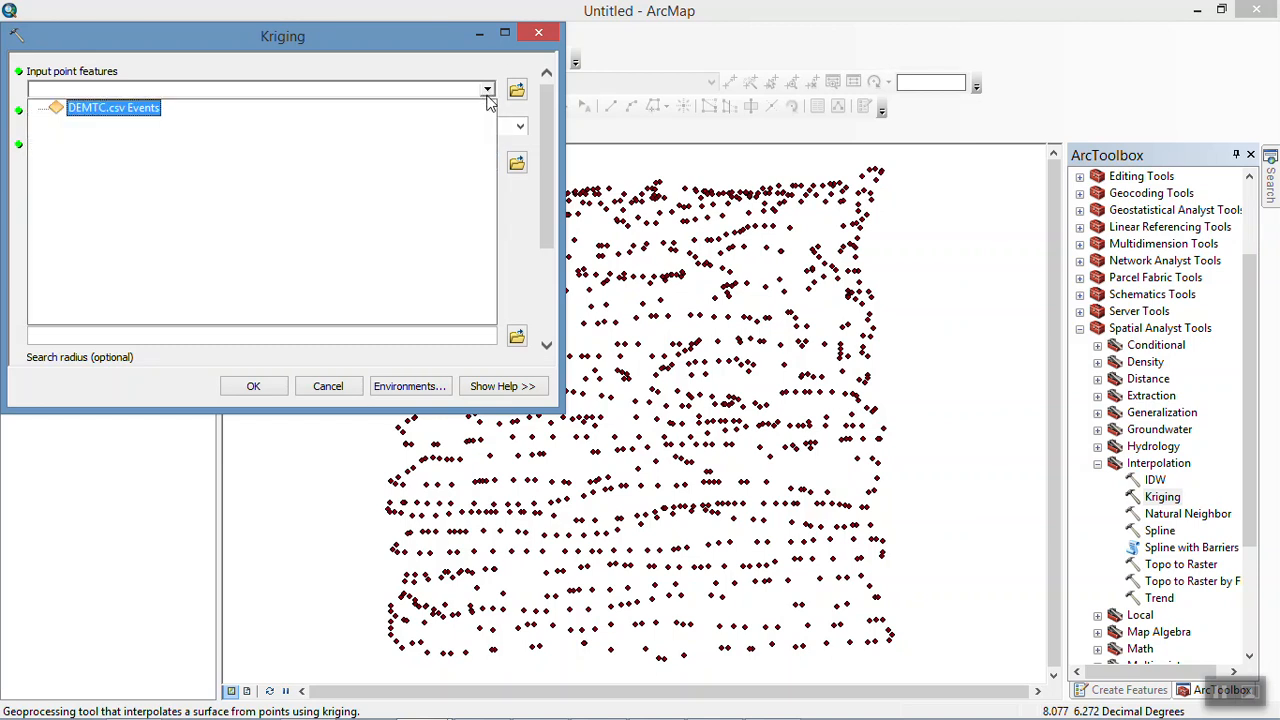
pyautogui.click(98, 110)
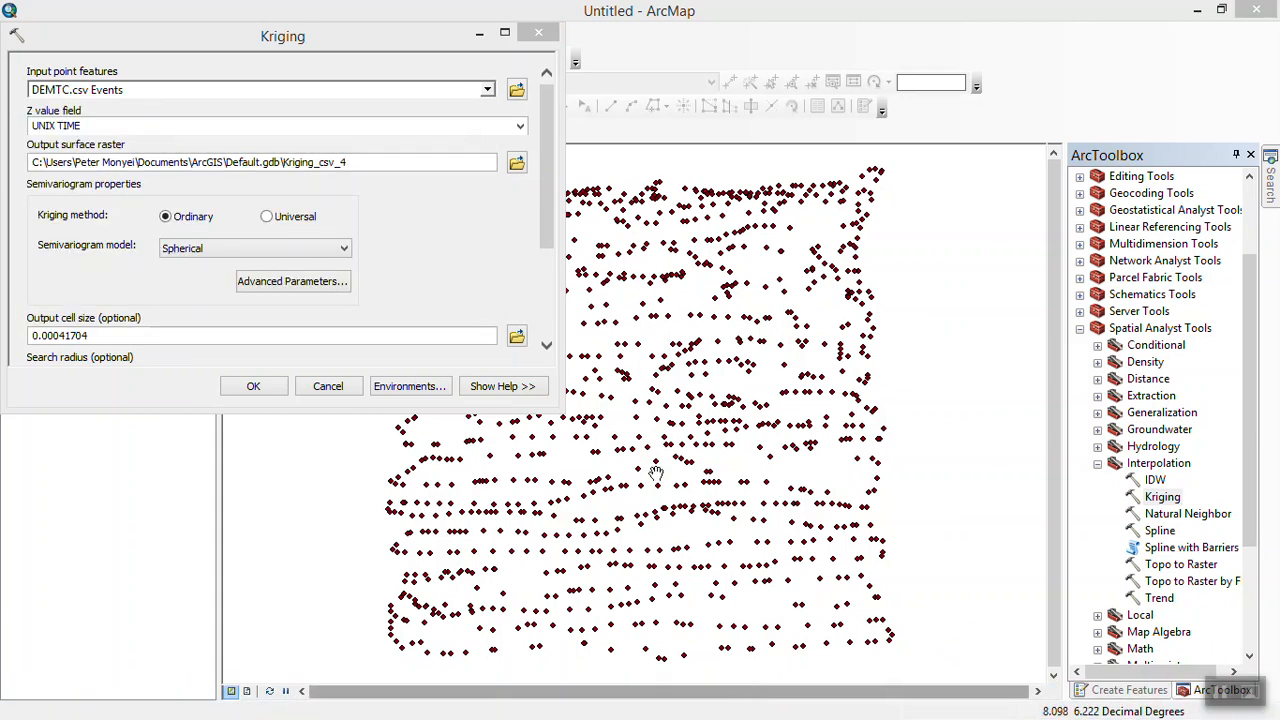
# Step: Set the Kriging Z value field to ALT and run the interpolation with the default output raster and semivariogram settings
pyautogui.click(521, 128)
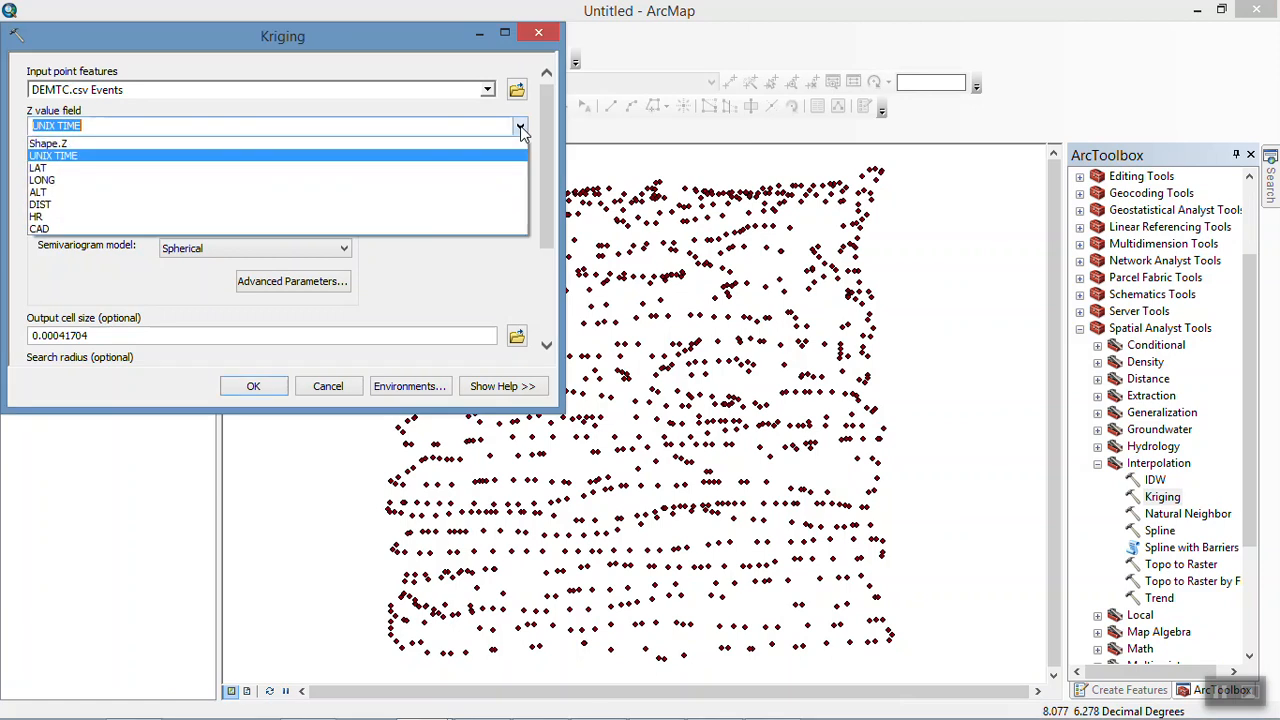
pyautogui.click(448, 192)
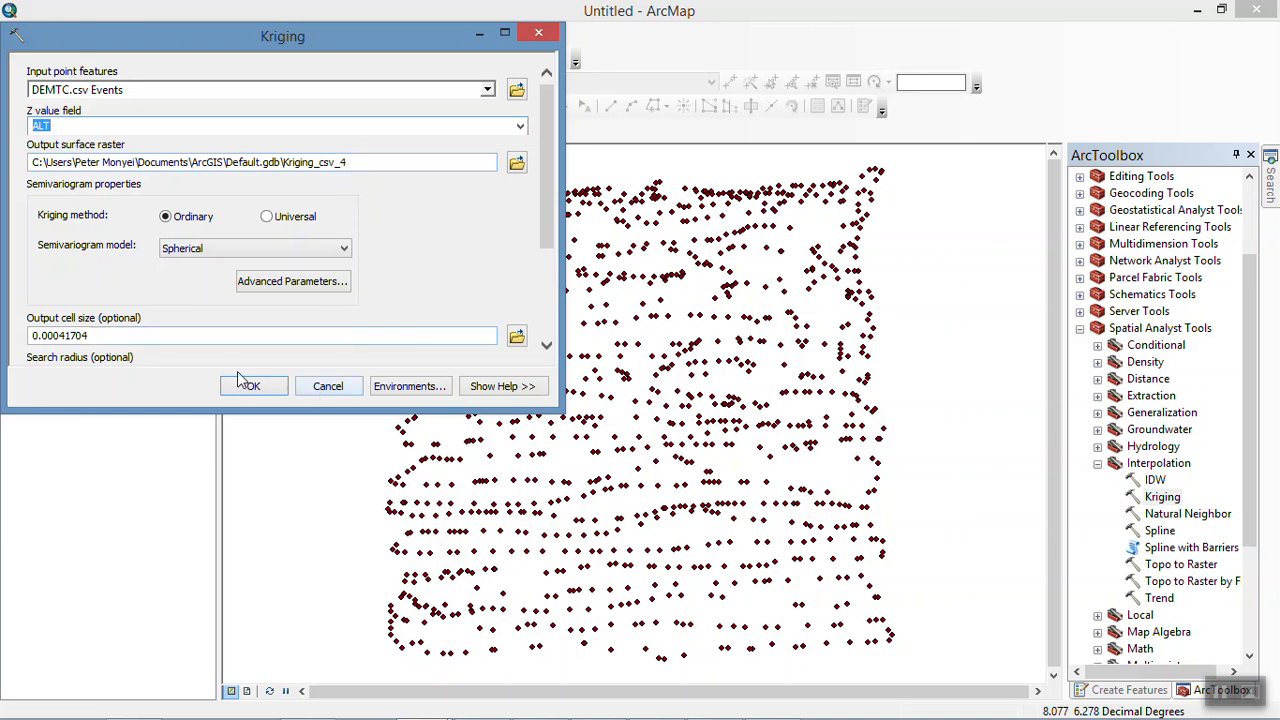
pyautogui.moveTo(356, 165); pyautogui.dragTo(309, 173)
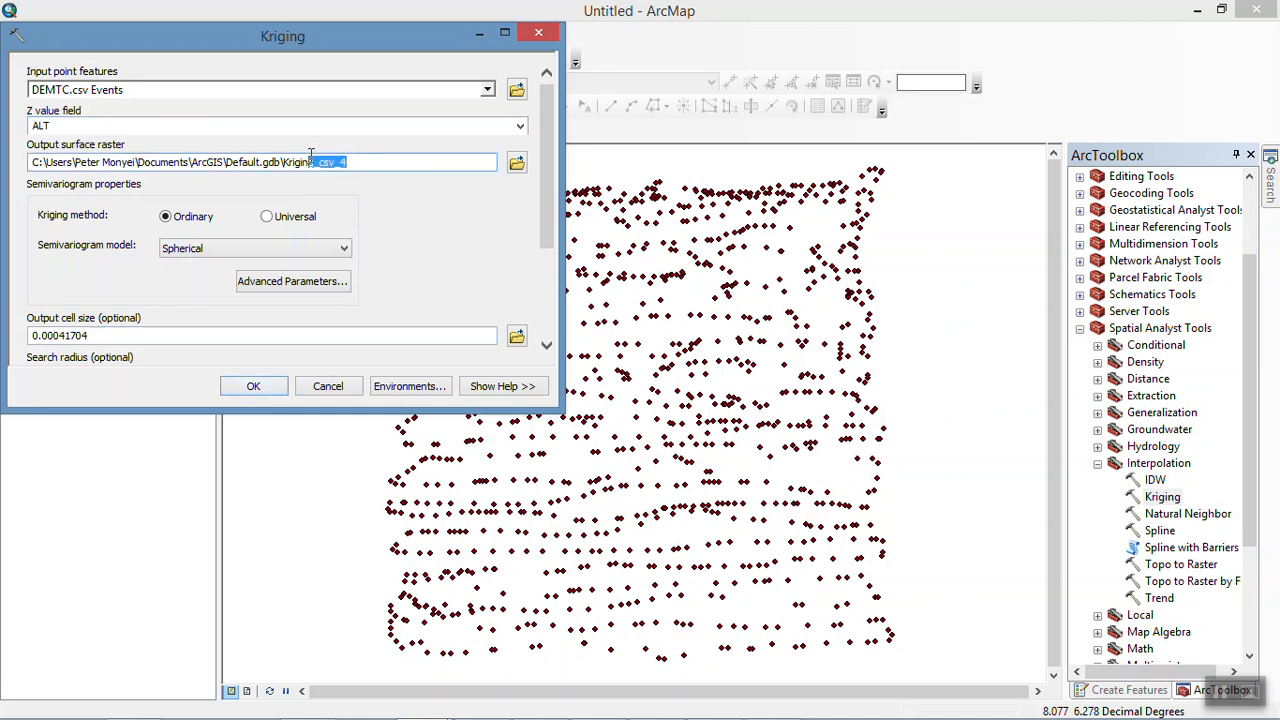
pyautogui.click(440, 210)
pyautogui.click(267, 386)
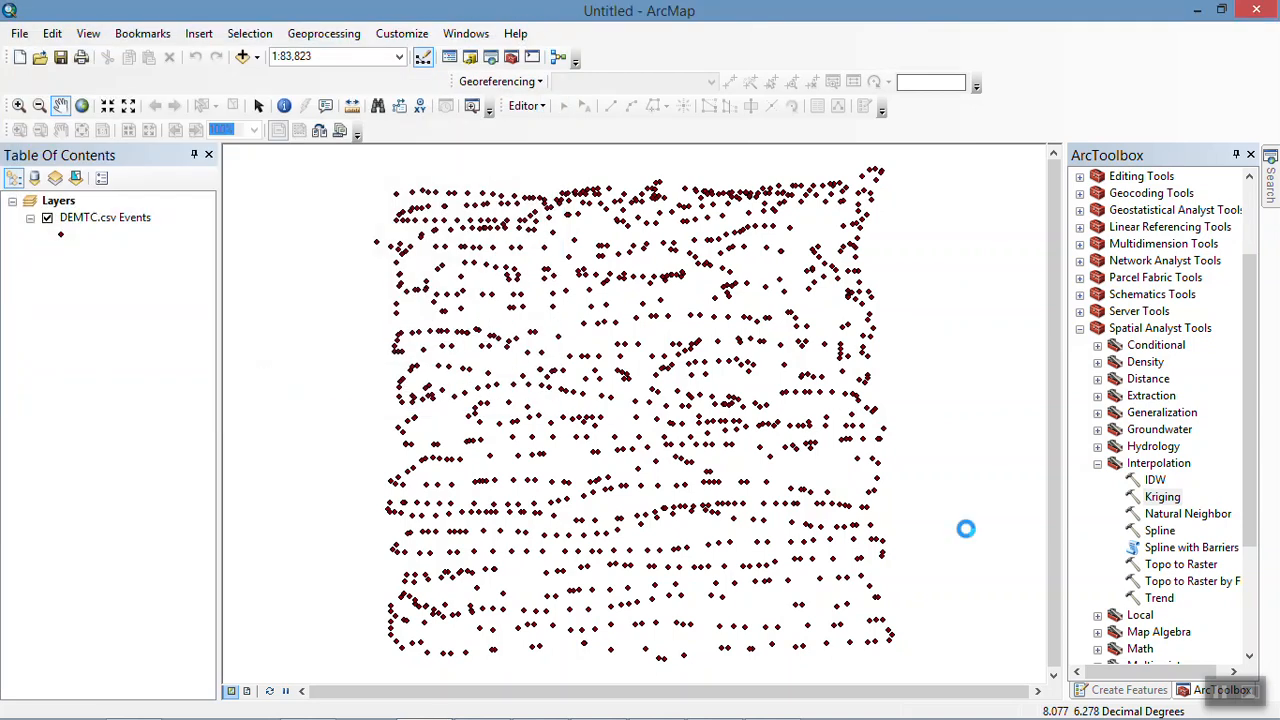